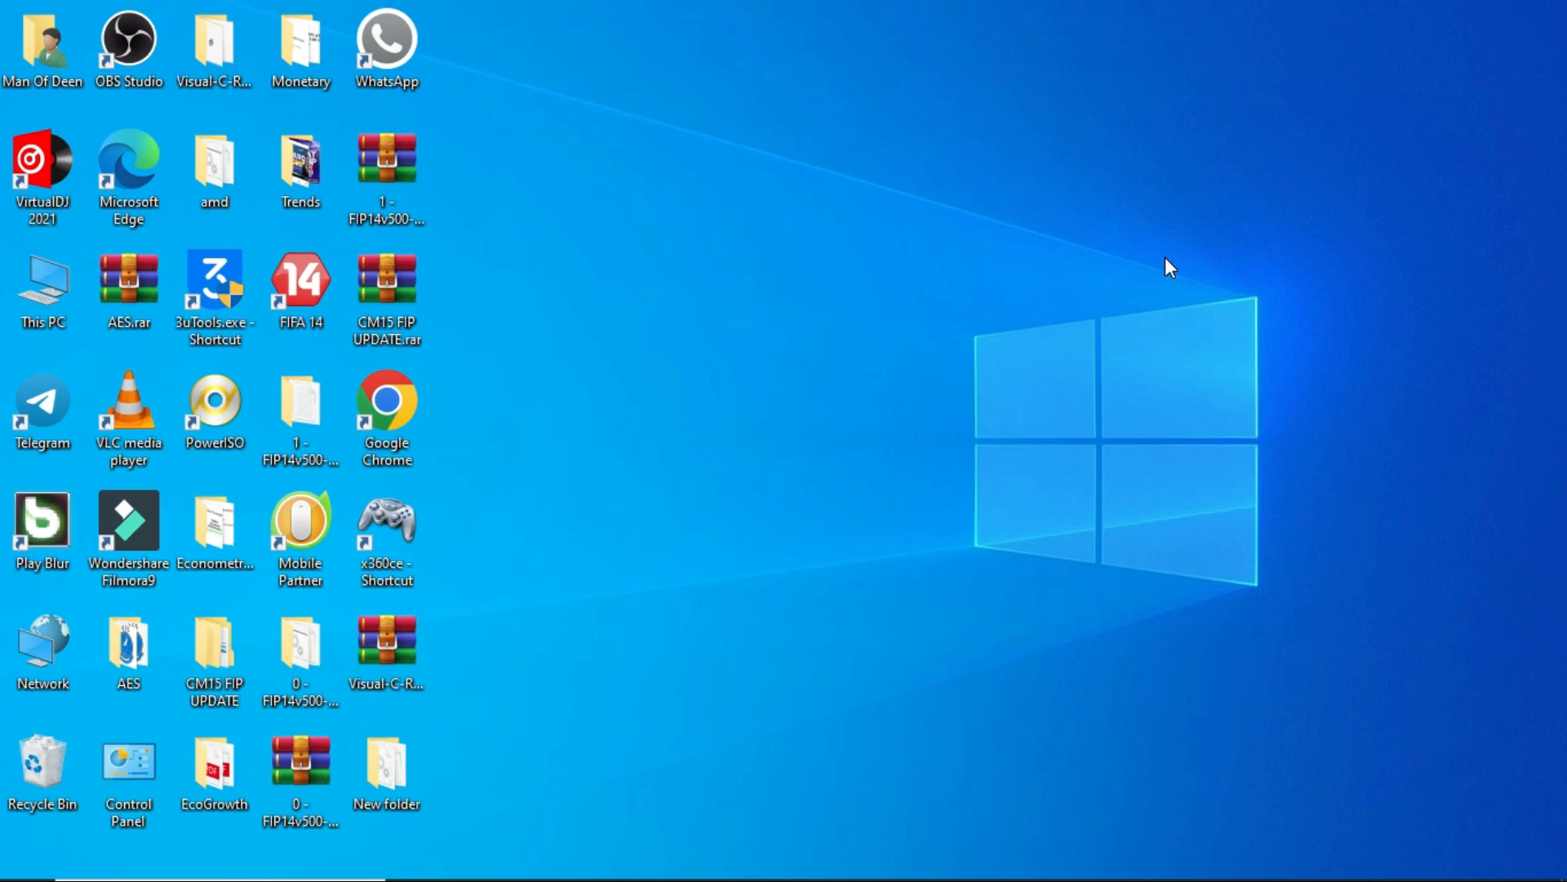
- Open Adobe Photoshop CC 2019 and start setting up a new document
{"action": "mouse_move", "coordinate": [783, 880]}
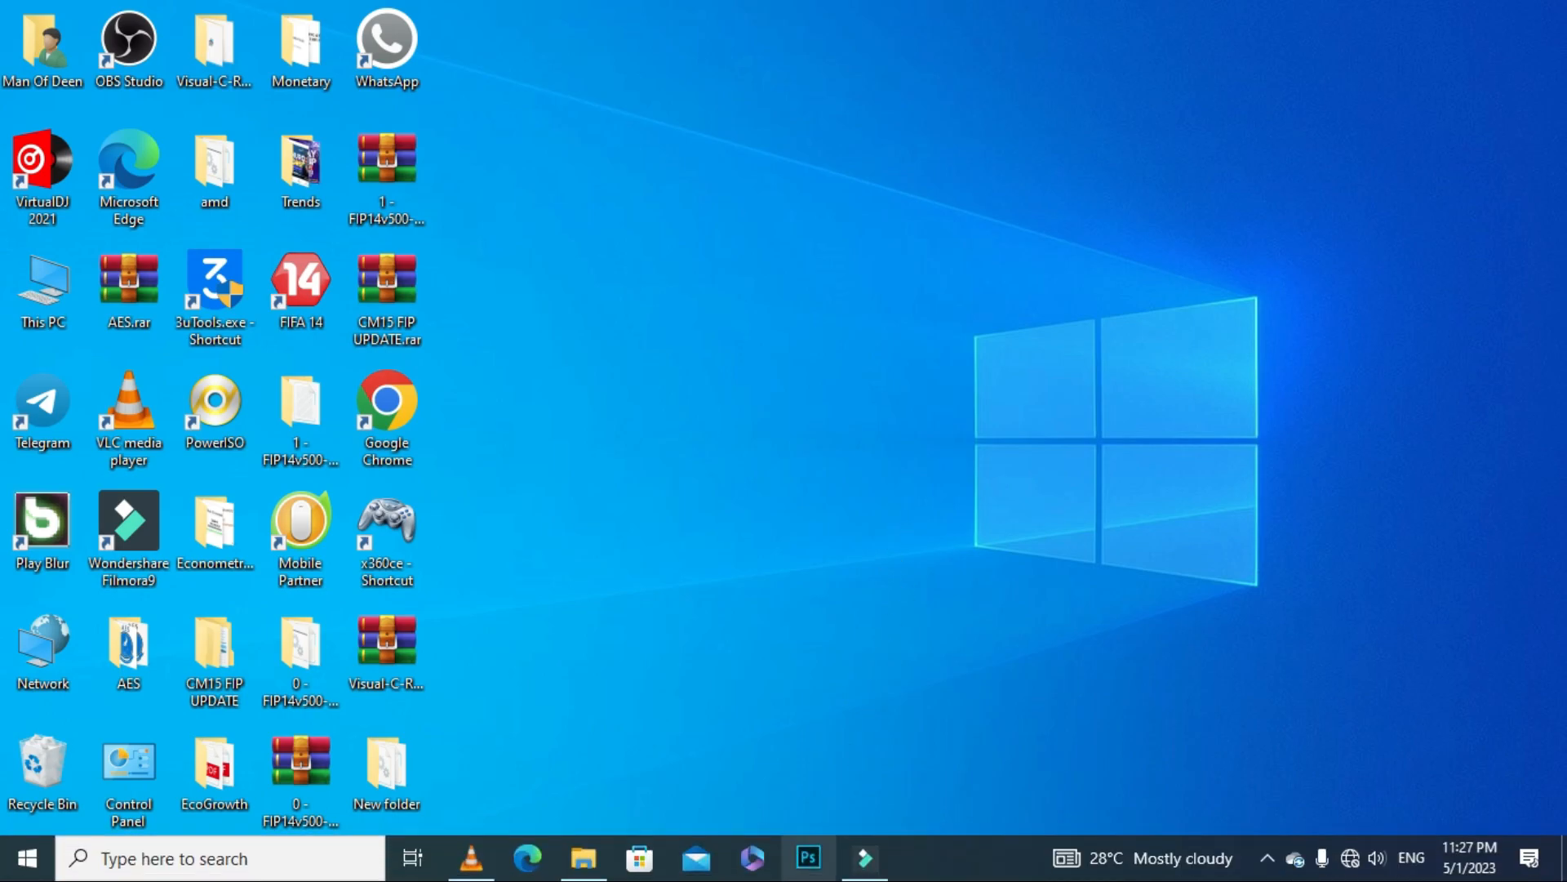
{"action": "left_click", "coordinate": [805, 863]}
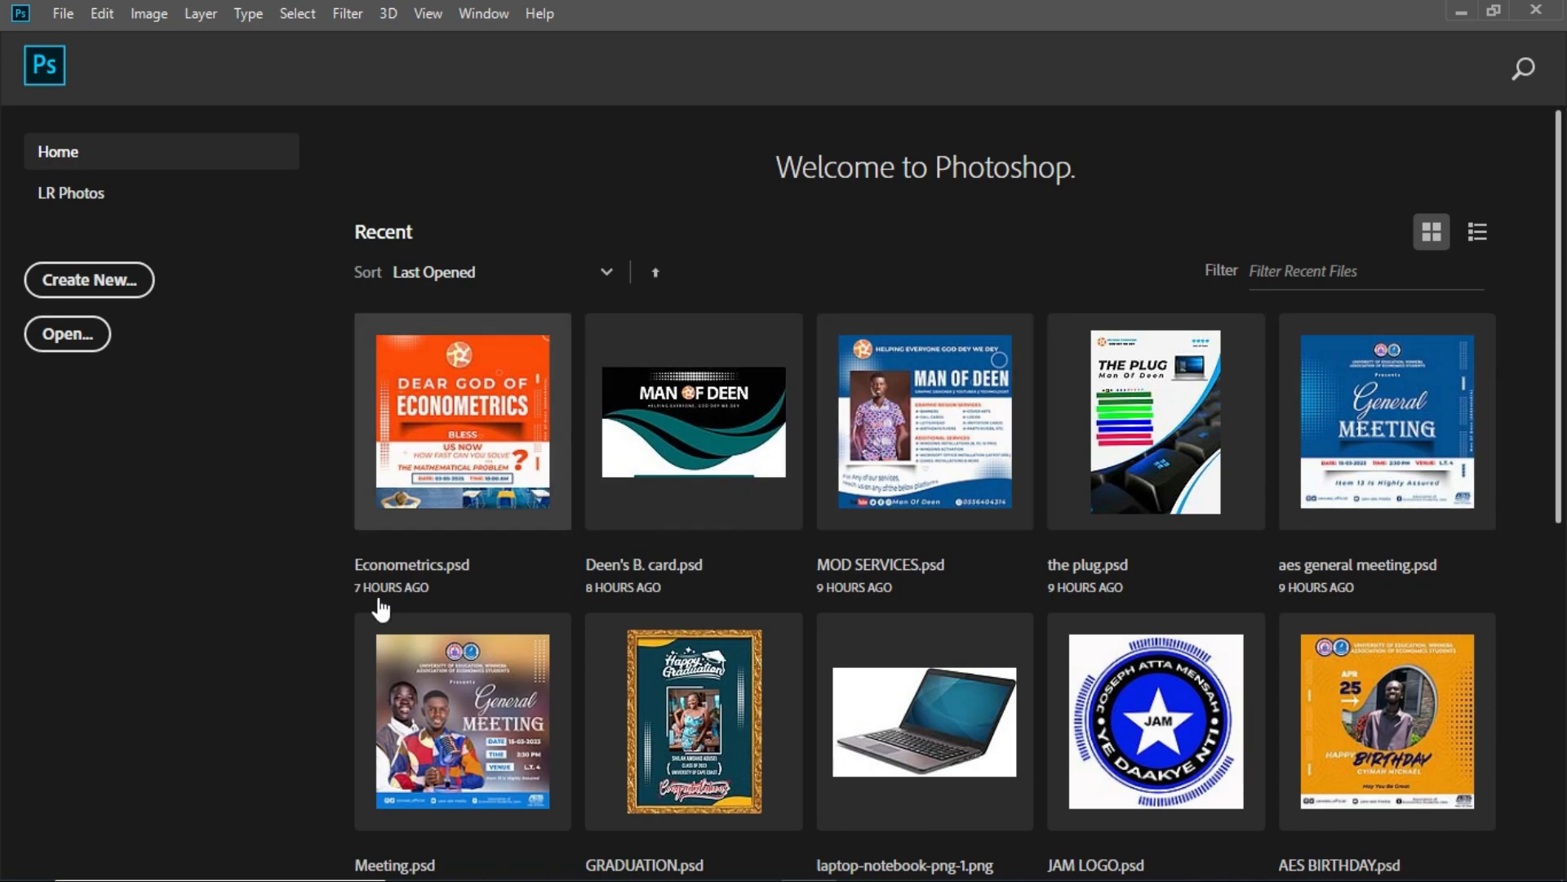
{"action": "left_click", "coordinate": [85, 280]}
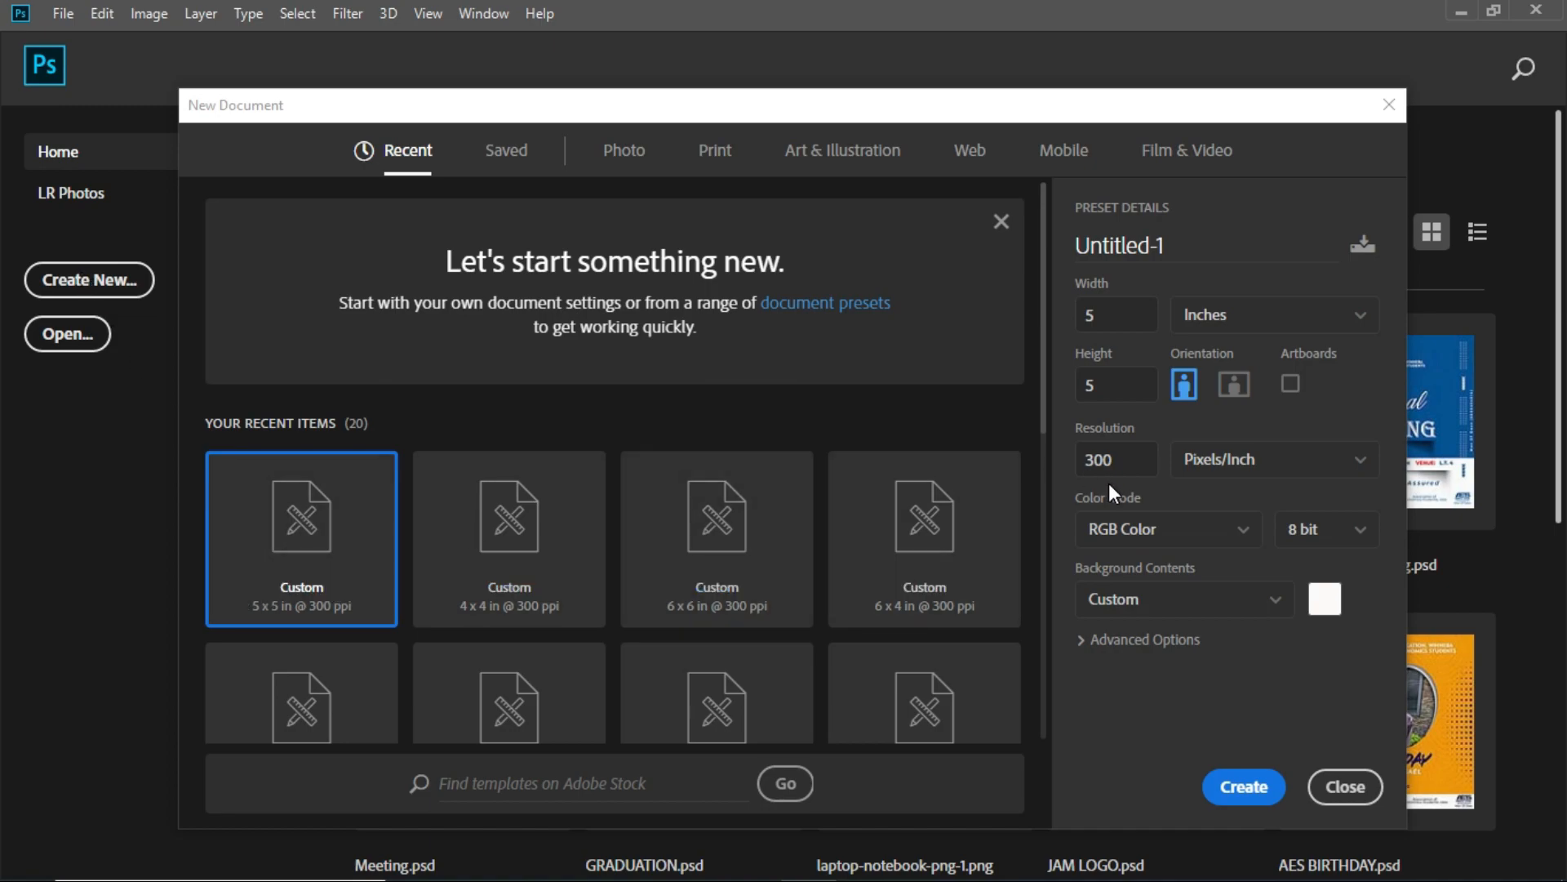
- Create a blank 5 x 5 inch document at 300 pixels/inch in RGB Color, 8 bit, with a white background
{"action": "left_click", "coordinate": [1331, 326]}
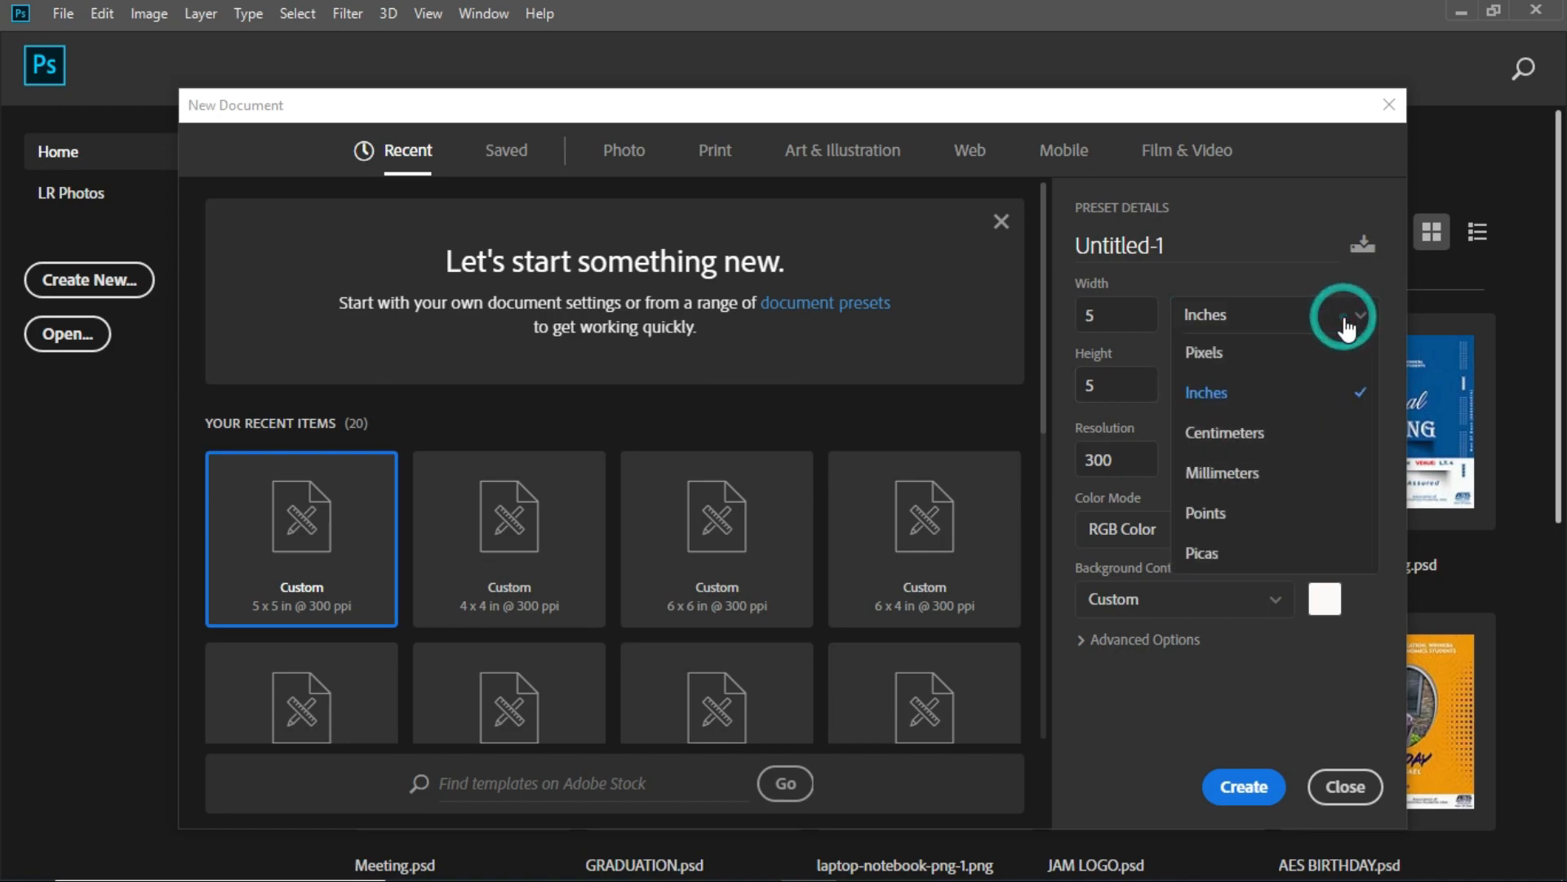
{"action": "left_click", "coordinate": [1344, 318]}
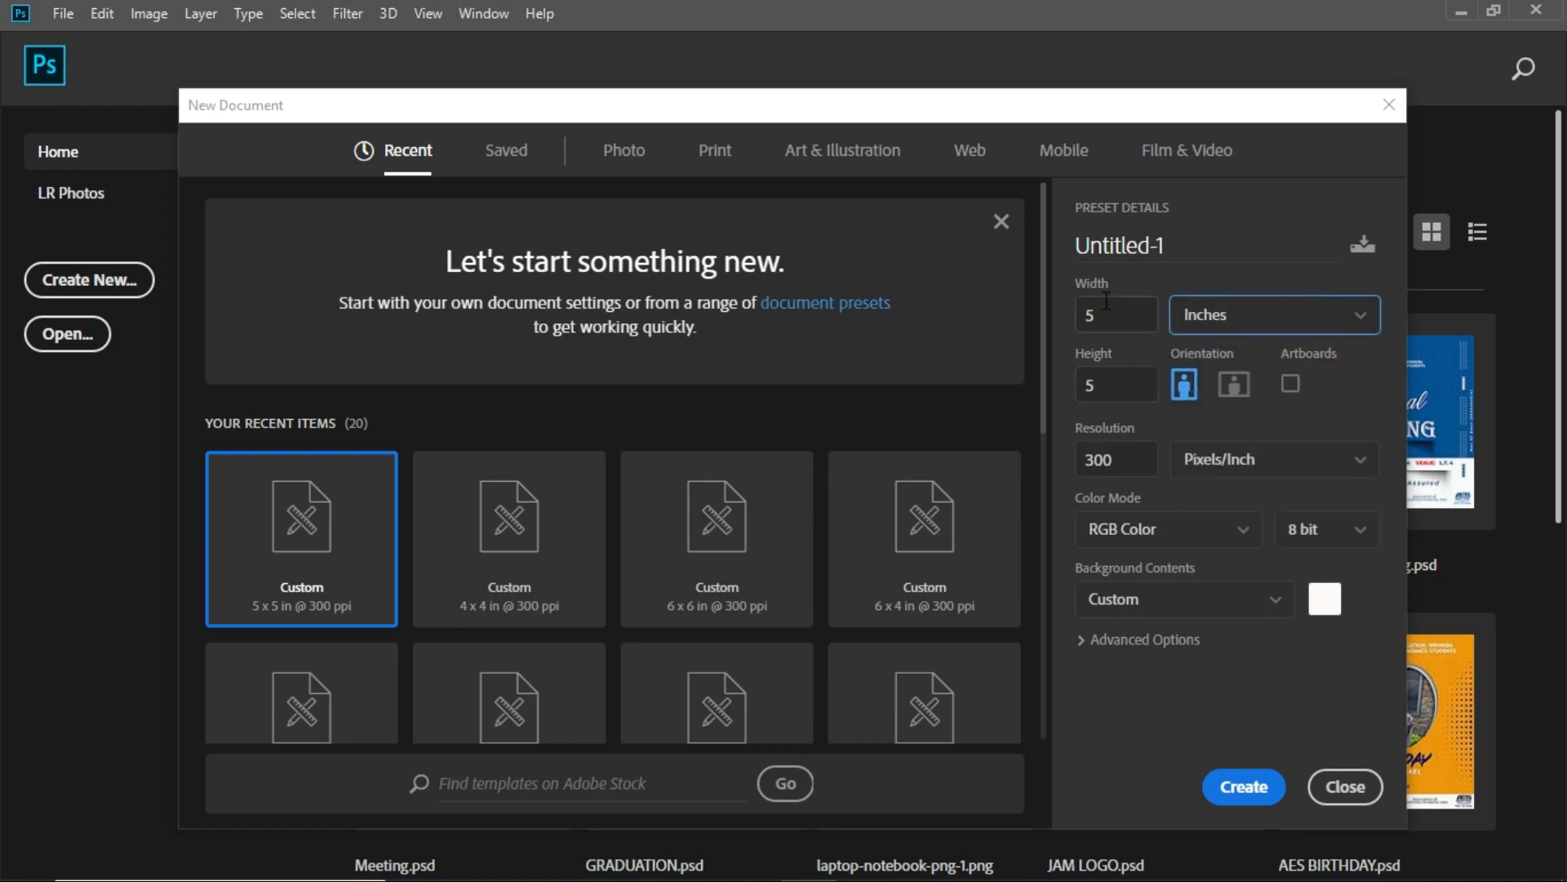
{"action": "left_click", "coordinate": [1109, 385]}
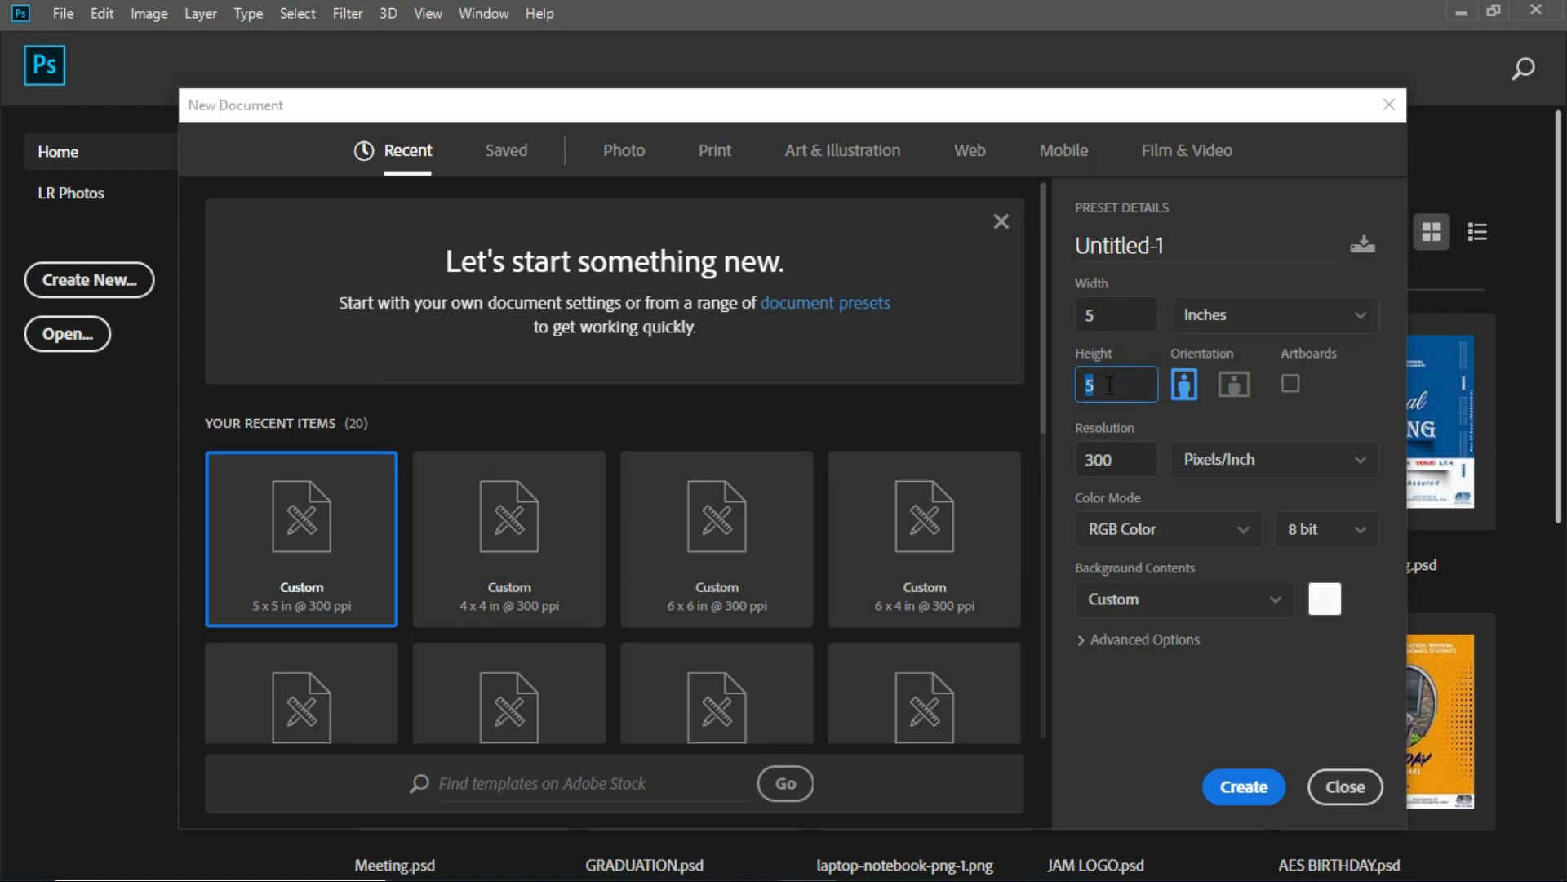
{"action": "left_click", "coordinate": [1123, 287]}
{"action": "left_click", "coordinate": [1244, 531]}
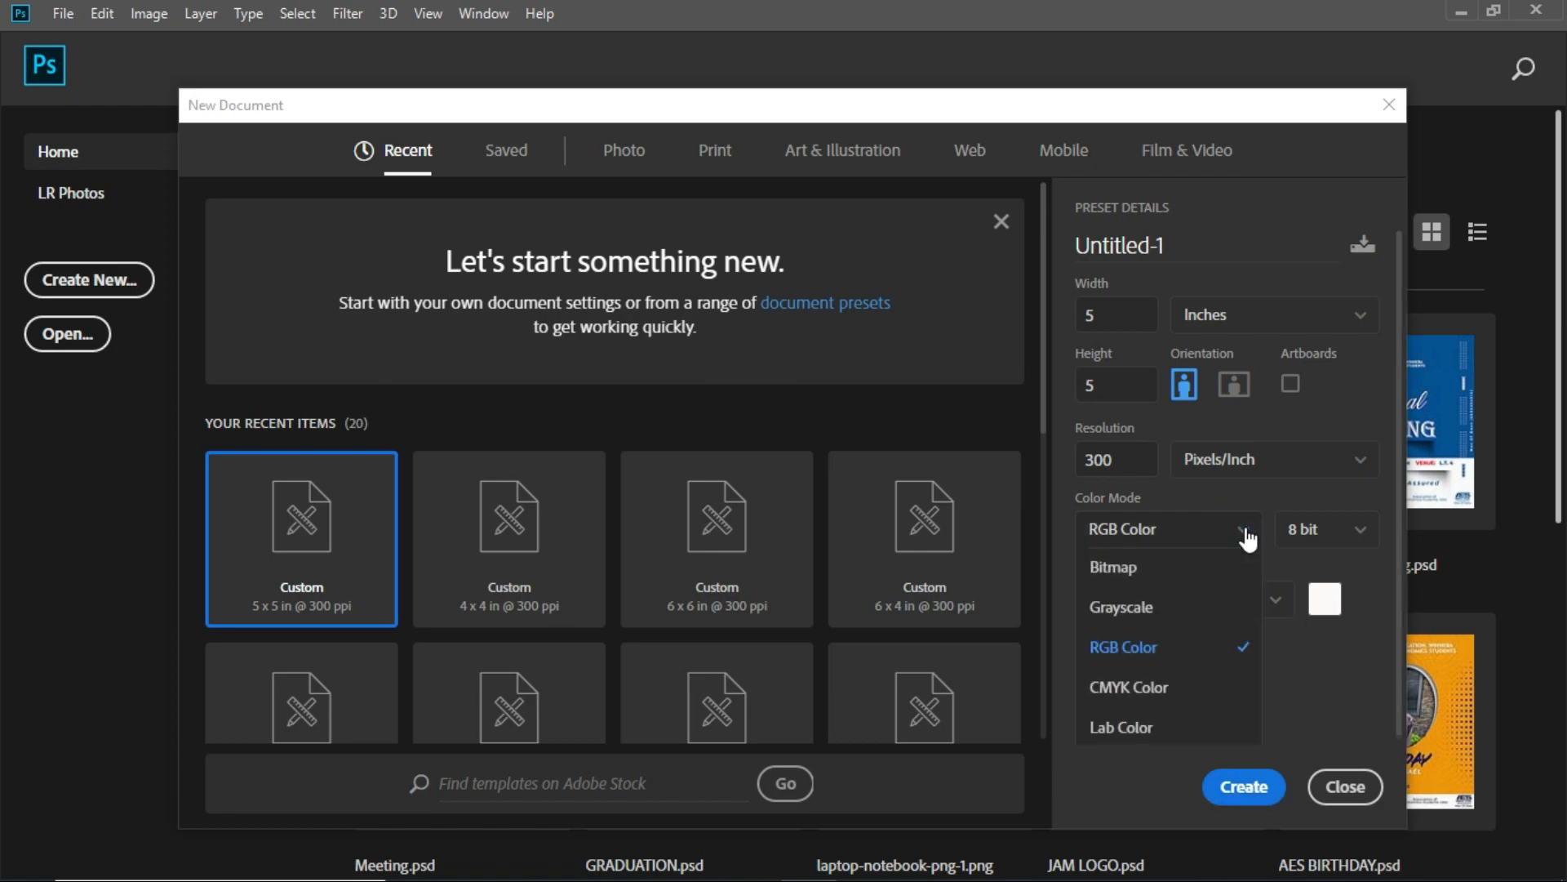
{"action": "left_click", "coordinate": [1245, 533]}
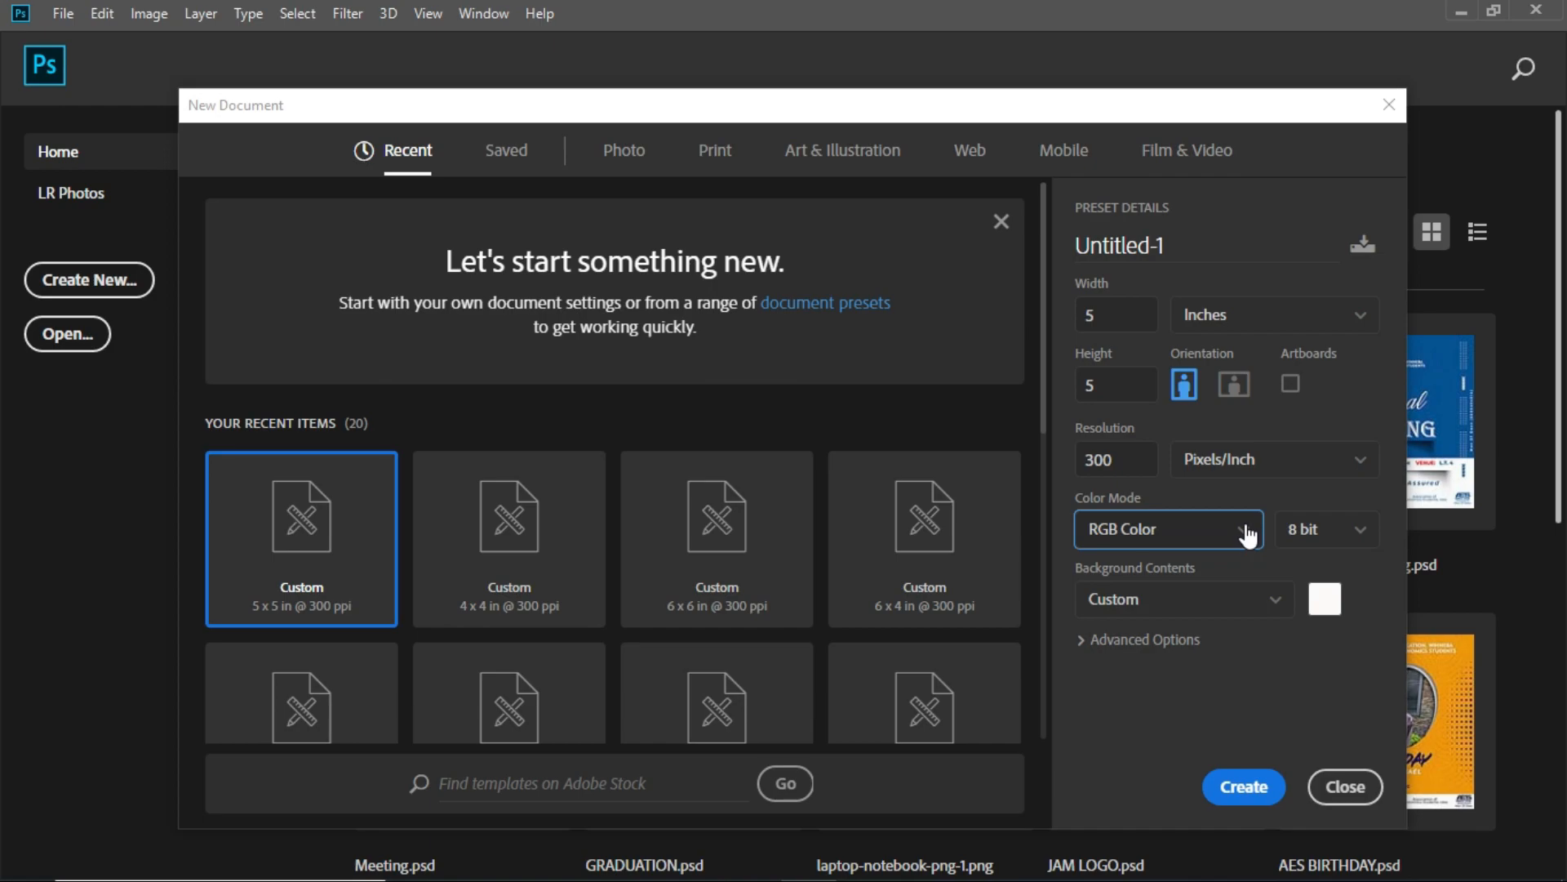
{"action": "left_click", "coordinate": [1364, 532]}
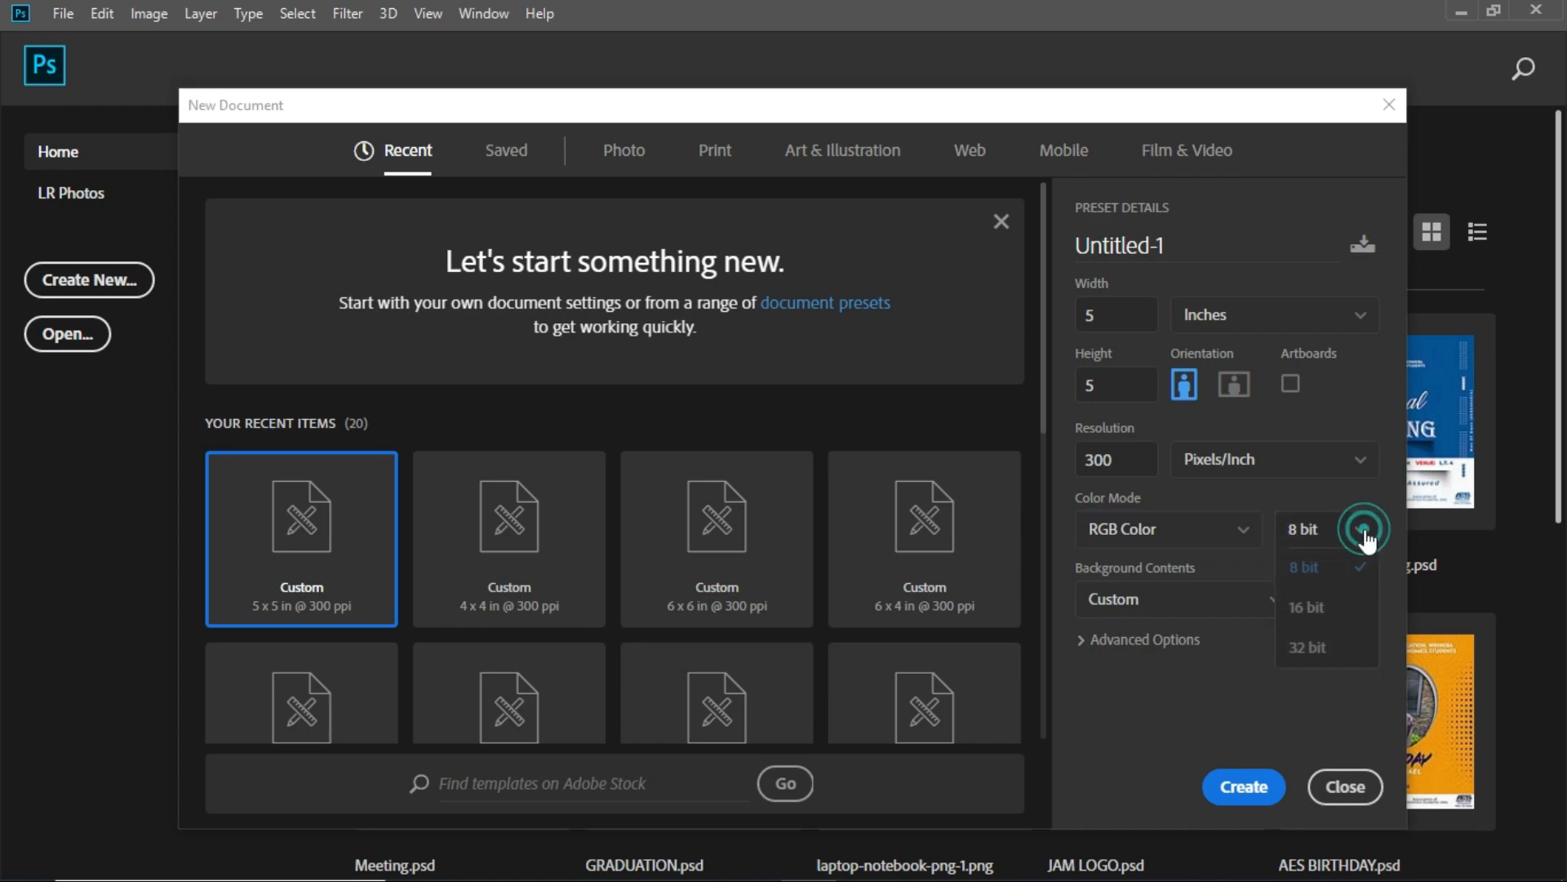
{"action": "left_click", "coordinate": [1363, 532]}
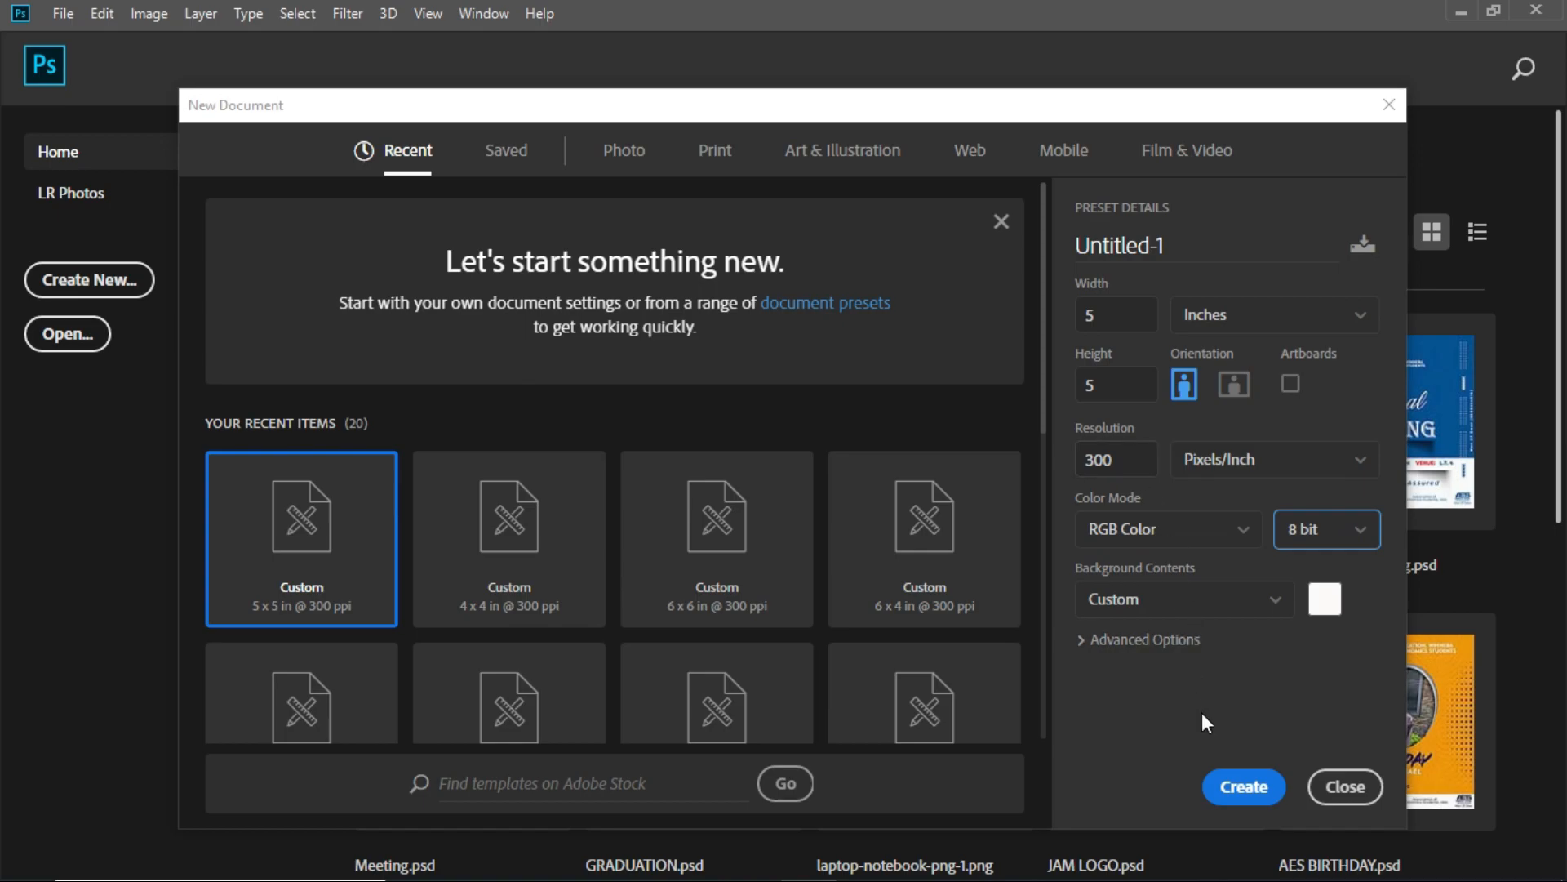
{"action": "left_click", "coordinate": [1236, 777]}
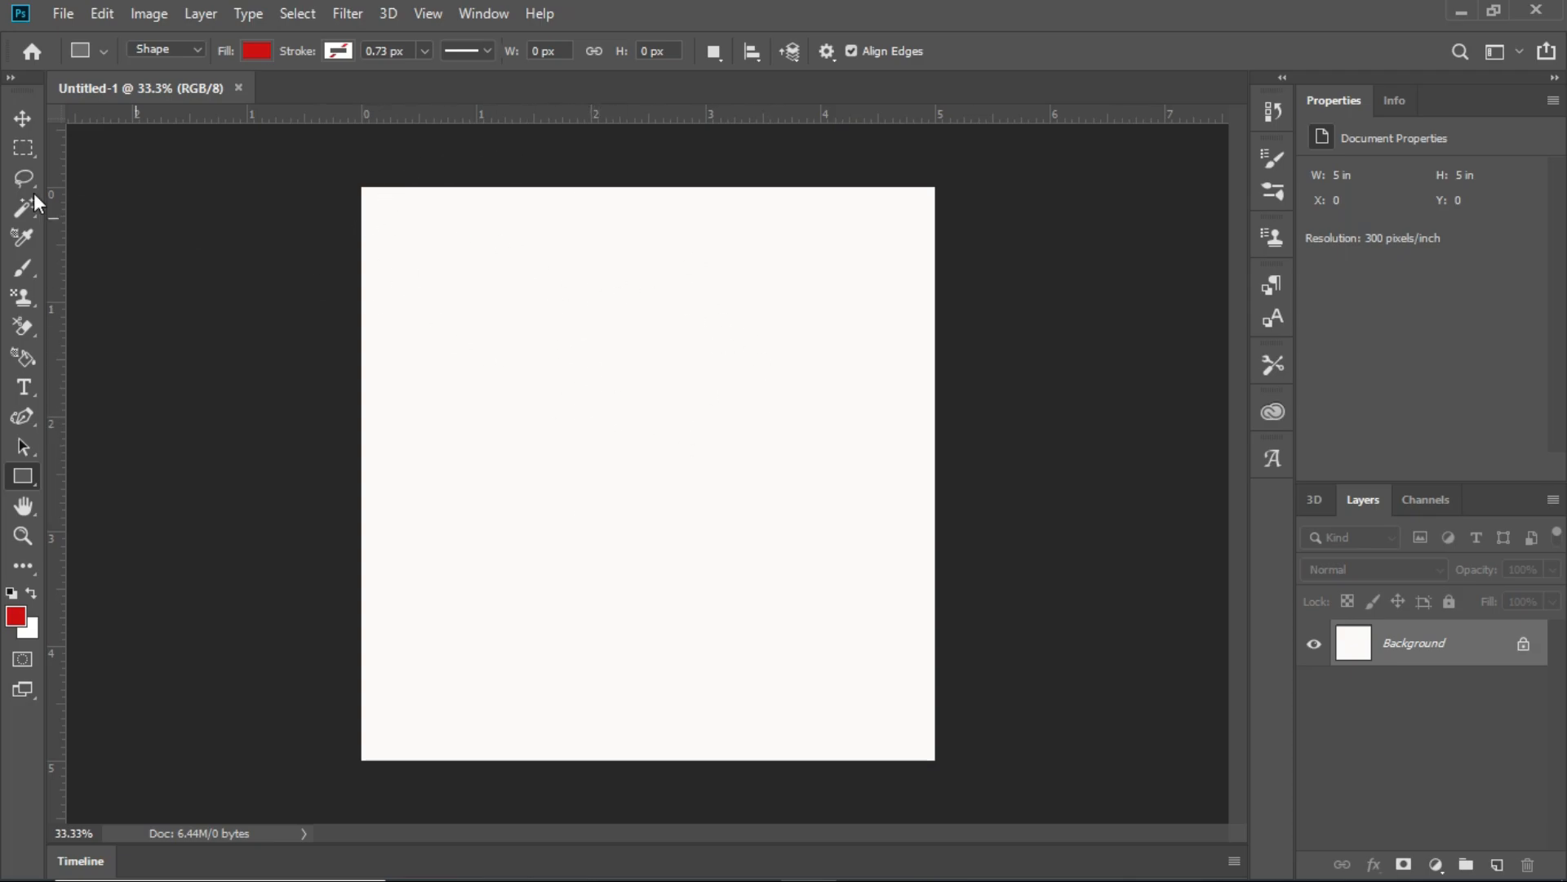
- Convert the locked Background into a regular editable layer with the default layer settings
{"action": "left_click", "coordinate": [22, 119]}
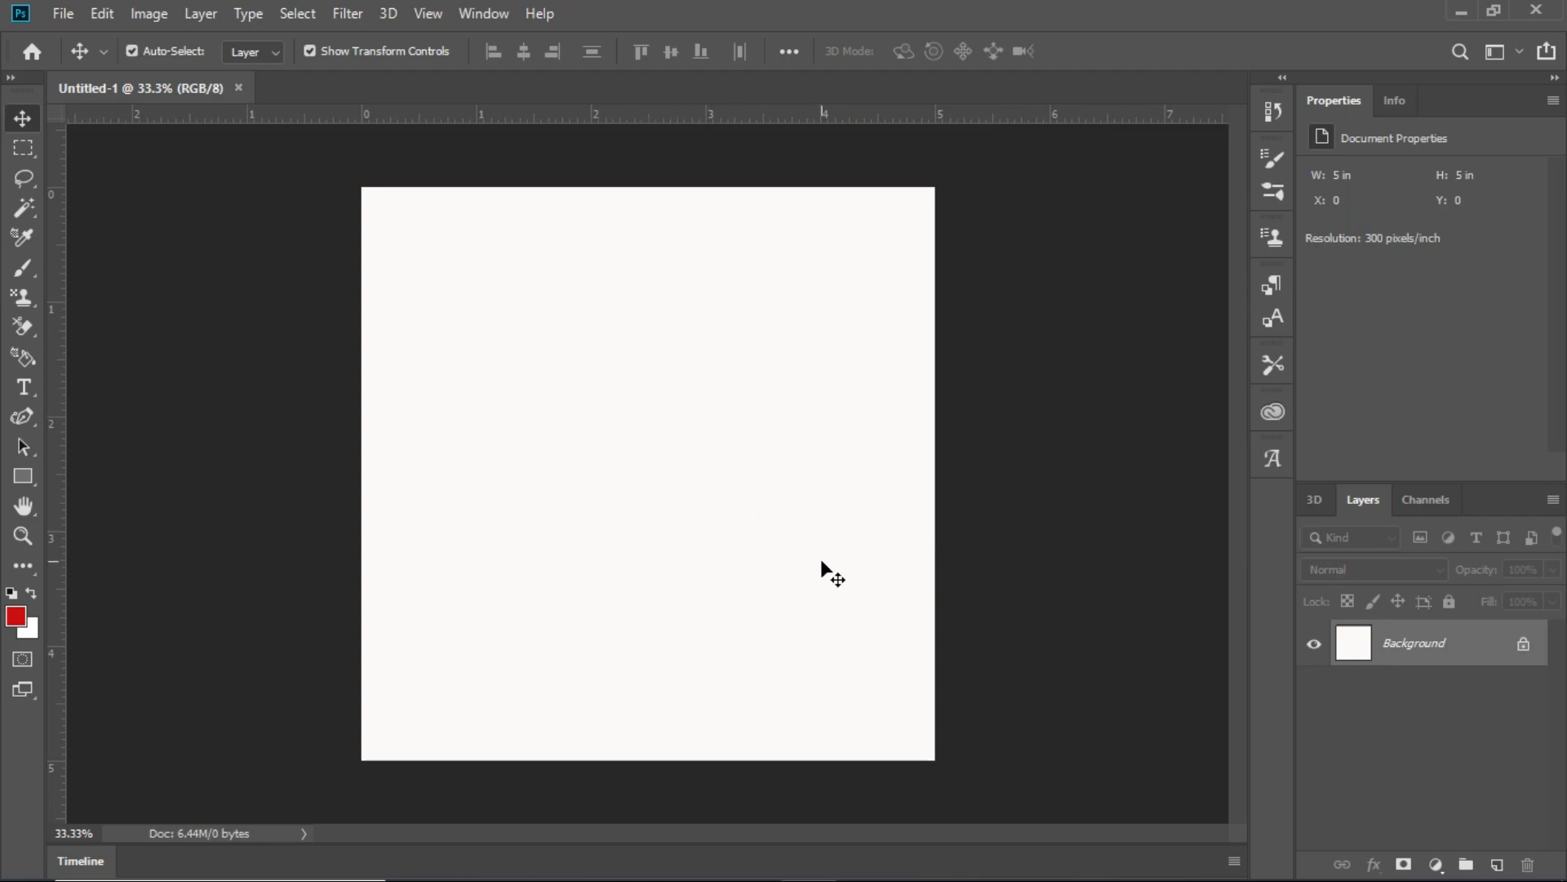
{"action": "double_click", "coordinate": [1476, 649]}
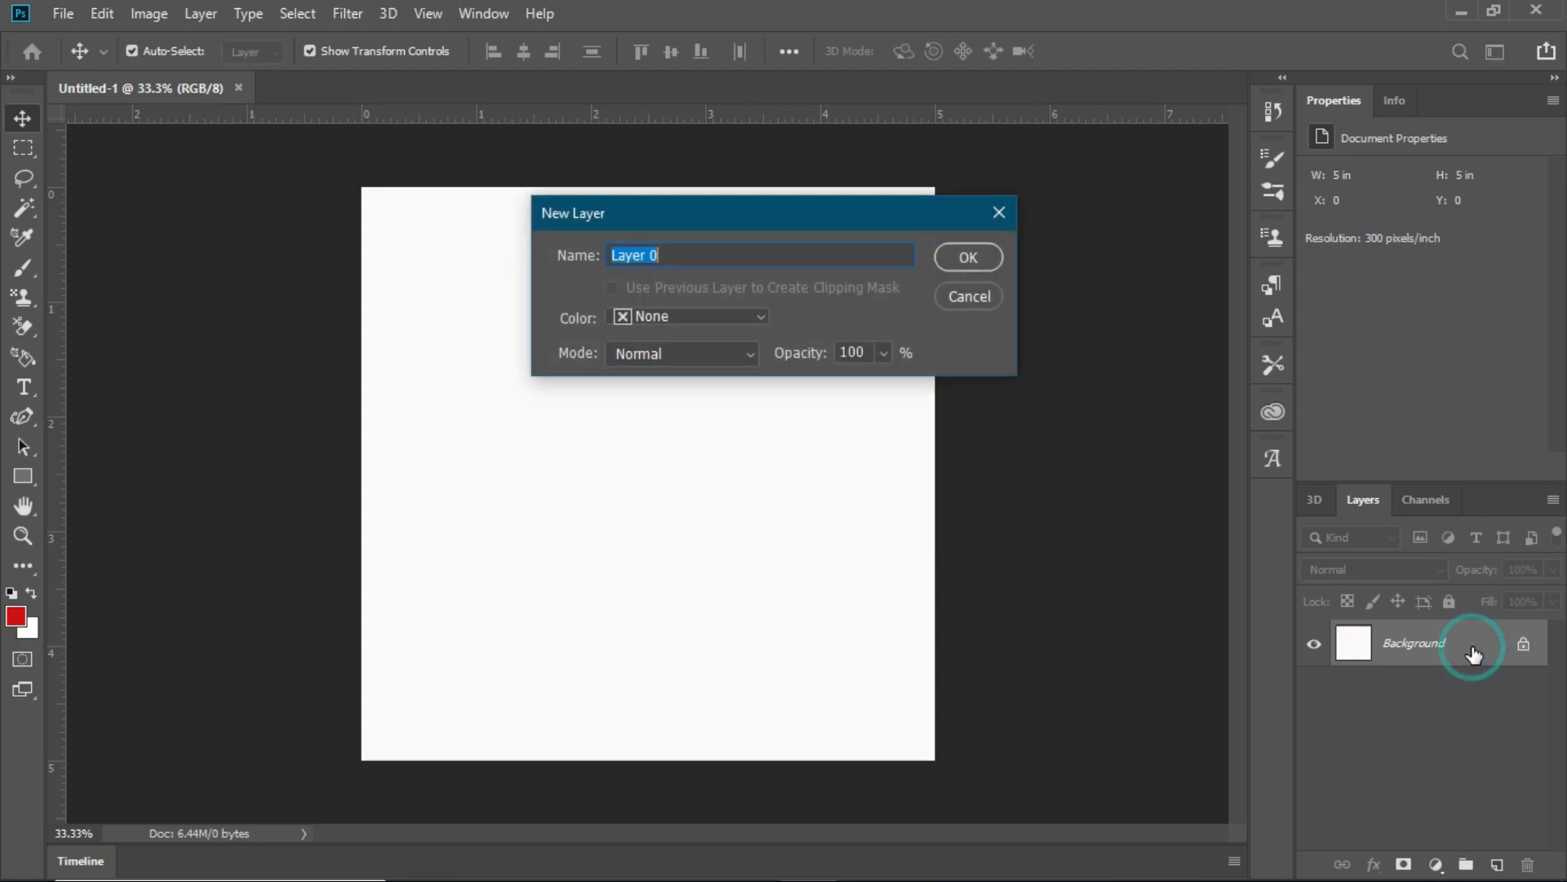
{"action": "left_click", "coordinate": [958, 253]}
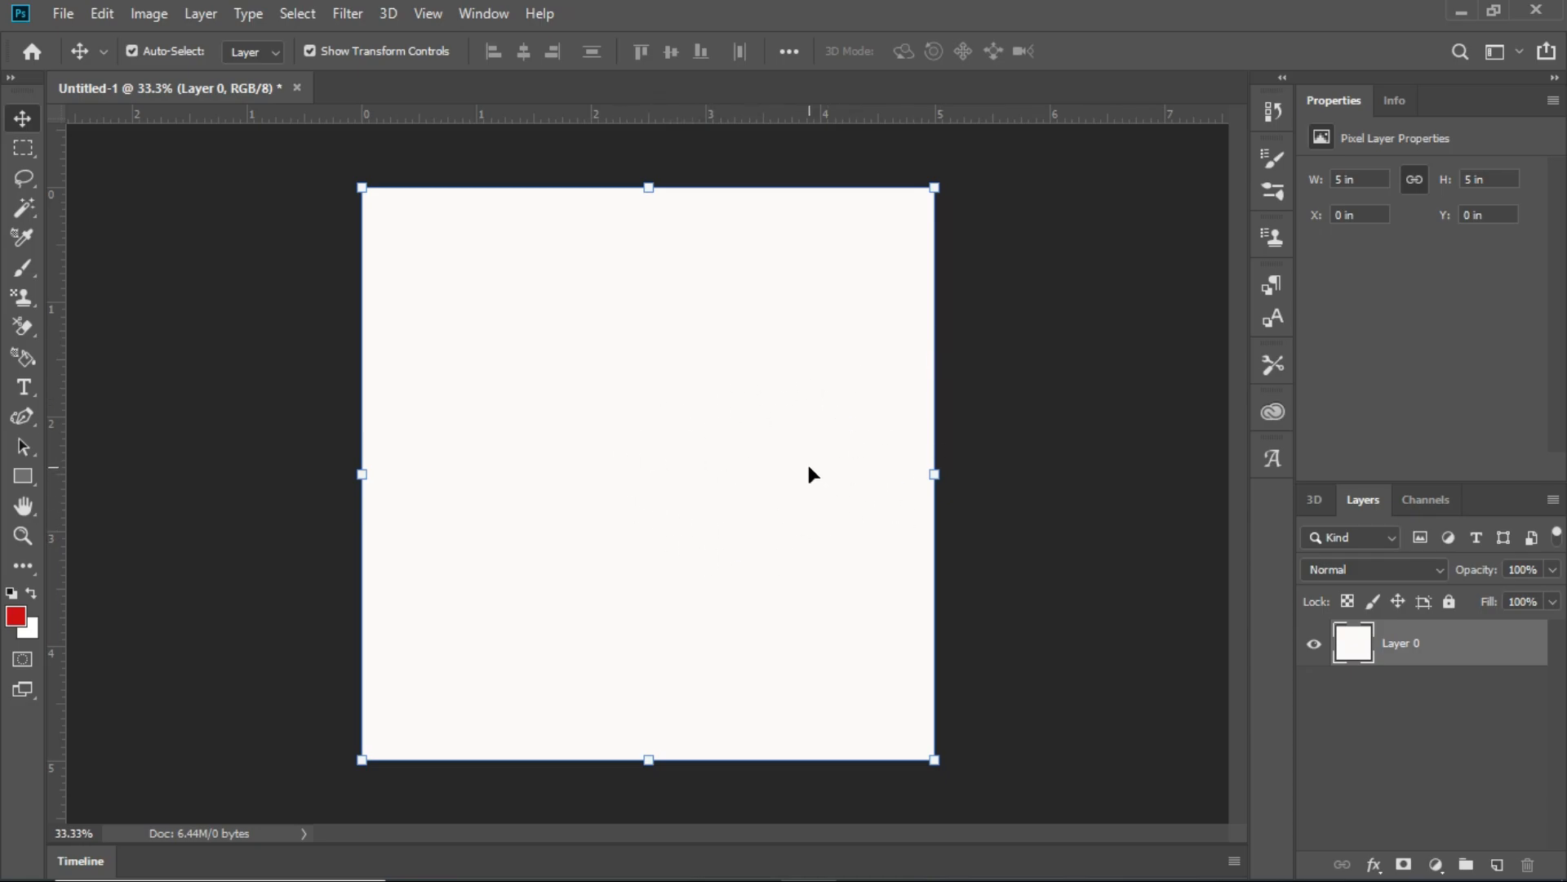
- Move the unlocked white layer around the canvas, ending at about X 0 in and Y -0.11 in
{"action": "left_click_drag", "start_coordinate": [719, 336], "coordinate": [224, 701]}
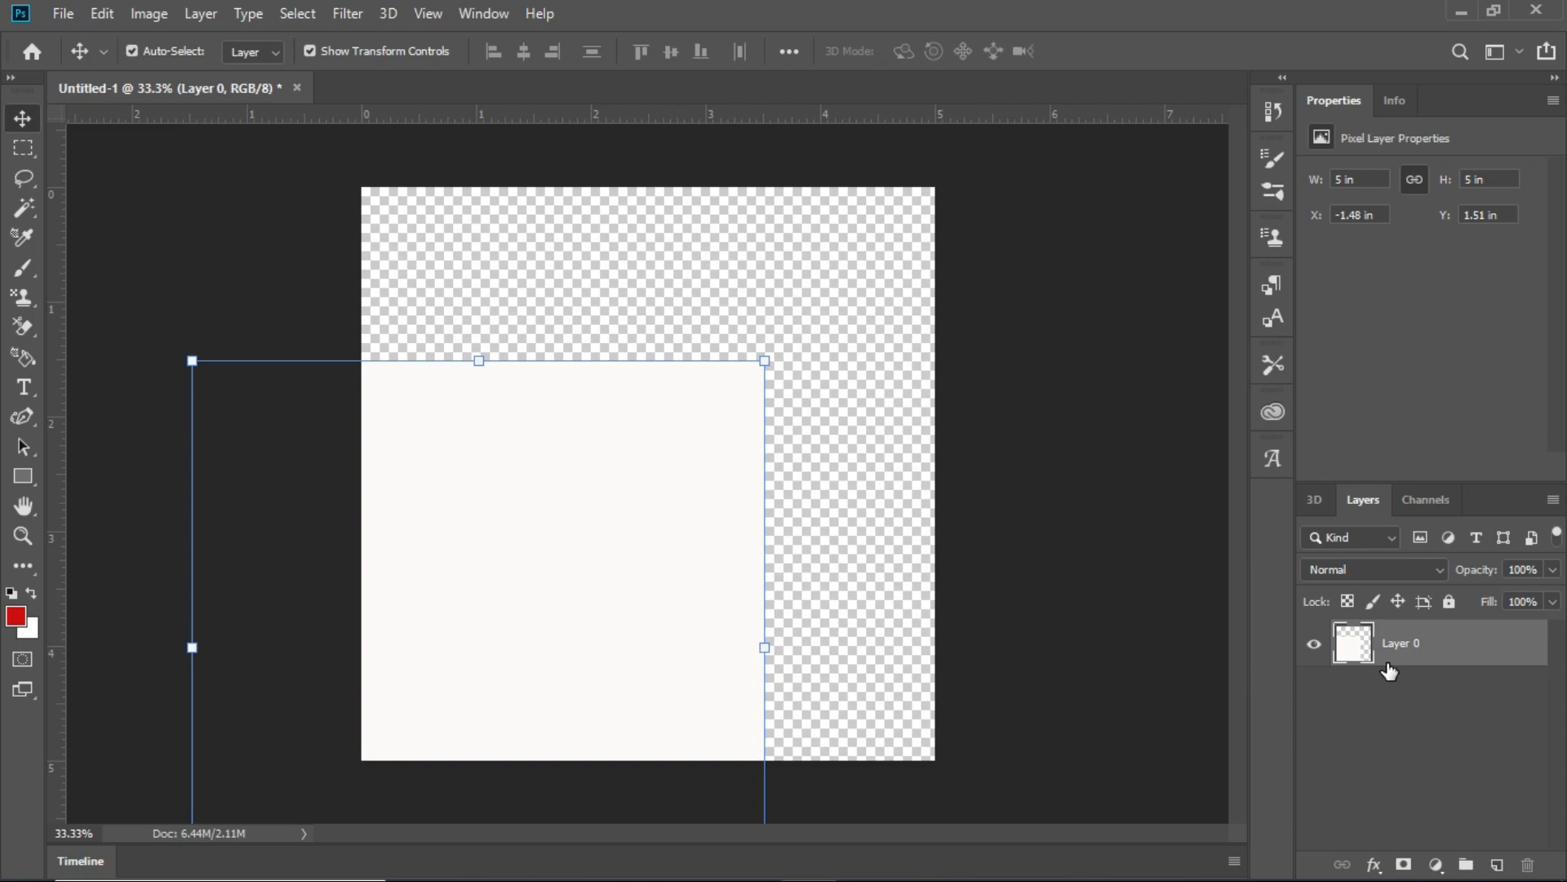
{"action": "left_click_drag", "start_coordinate": [503, 563], "coordinate": [676, 404]}
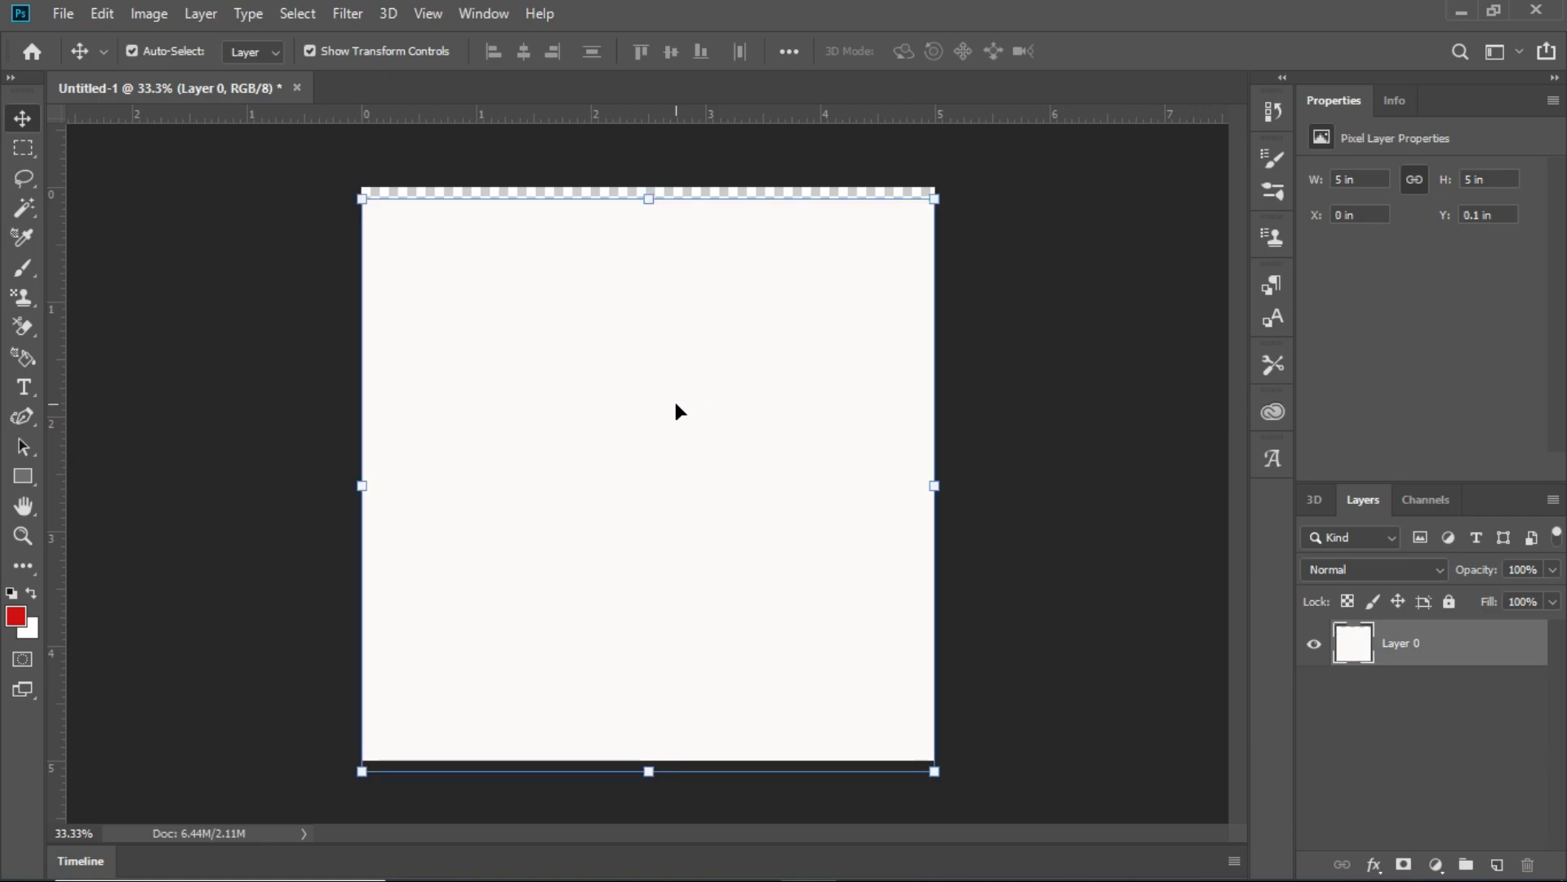
{"action": "mouse_move", "coordinate": [675, 404]}
{"action": "left_mouse_down"}
{"action": "mouse_move", "coordinate": [693, 360]}
{"action": "mouse_move", "coordinate": [680, 380]}
{"action": "left_mouse_up"}
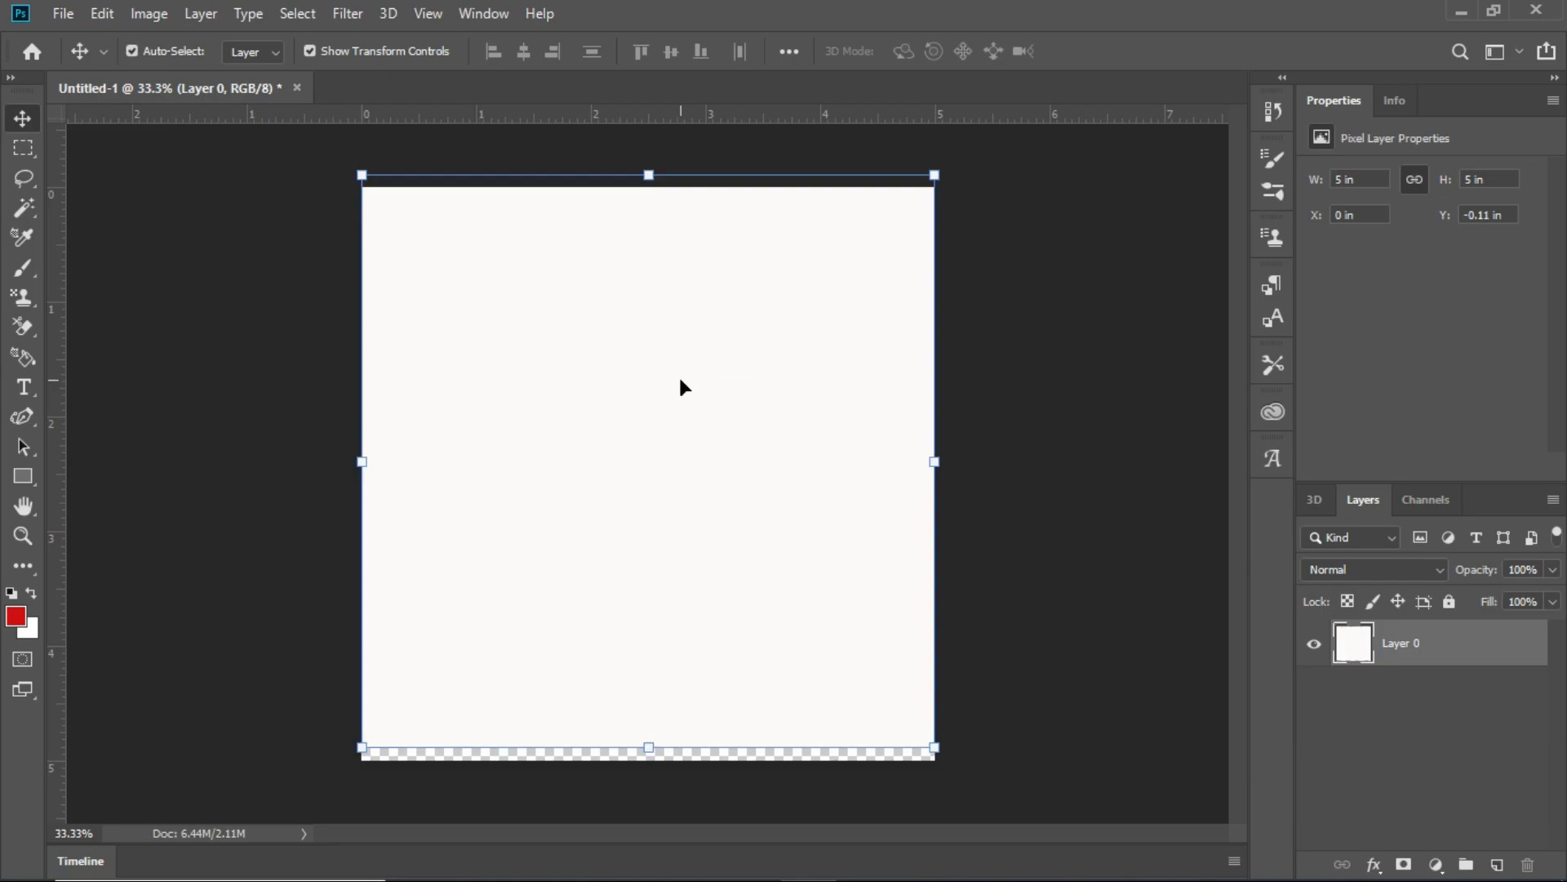
- Add the horizontal text "MAN OF DEEN" in the upper part of the canvas
{"action": "left_click", "coordinate": [31, 387]}
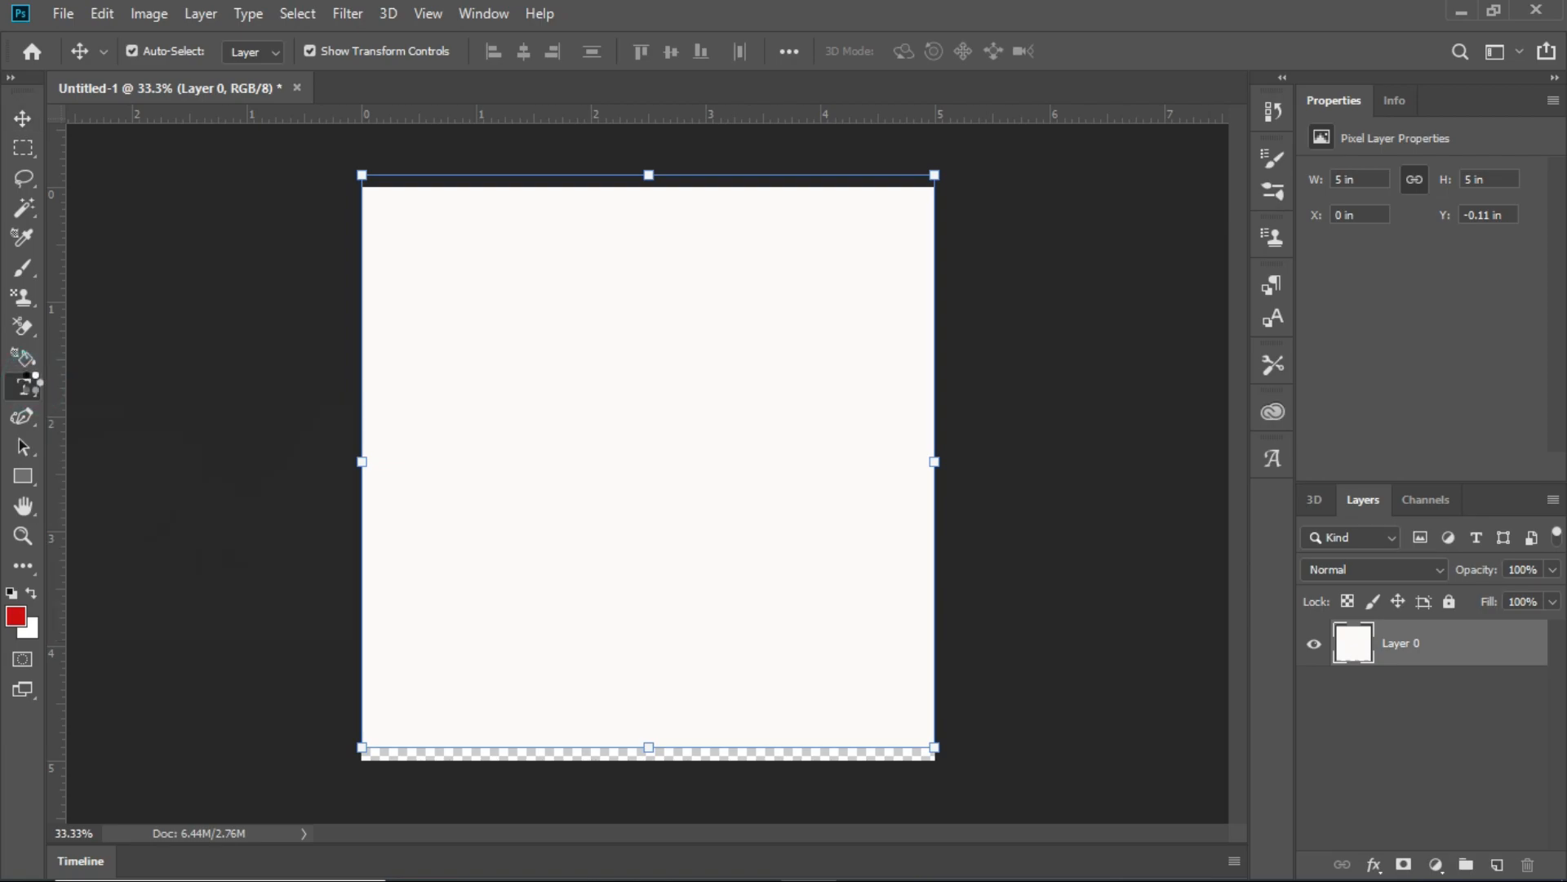
{"action": "left_click", "coordinate": [544, 349]}
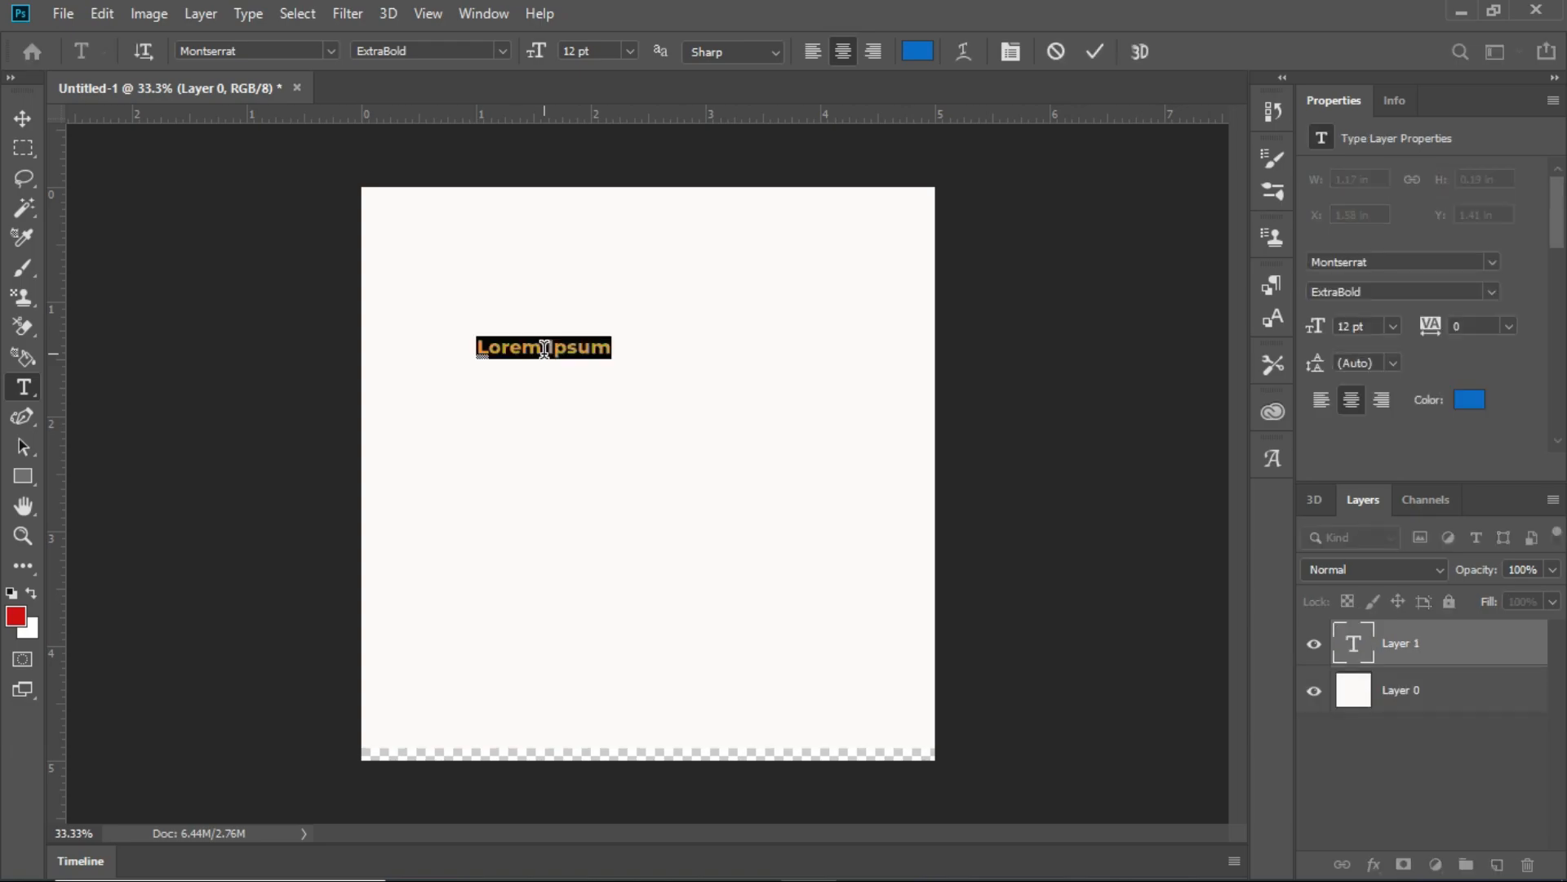
{"action": "type", "text": "M"}
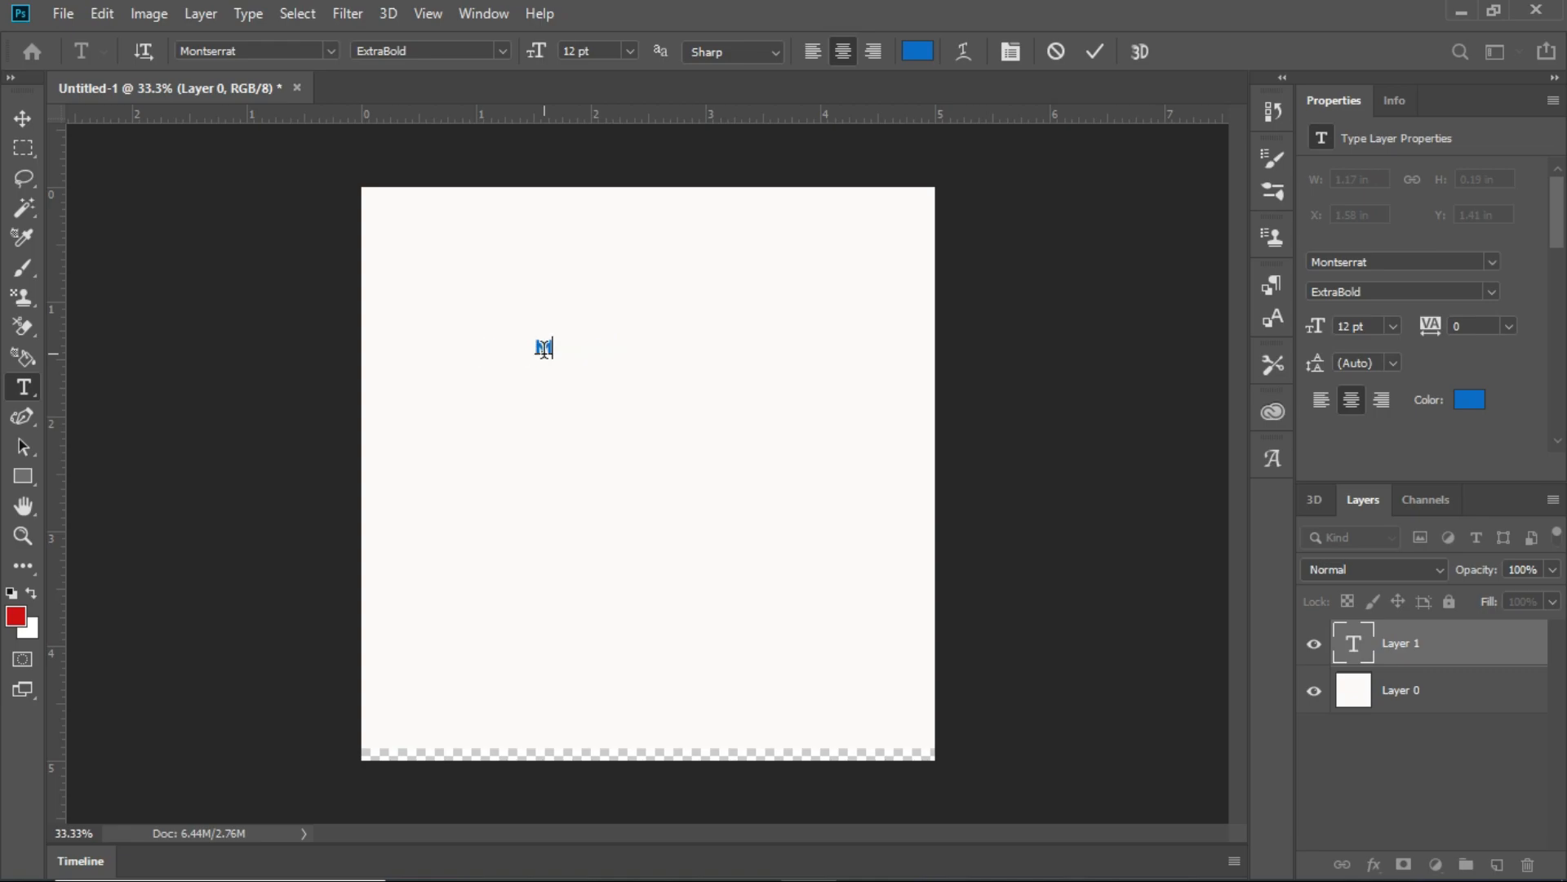
{"action": "type", "text": "AN OF DEEN"}
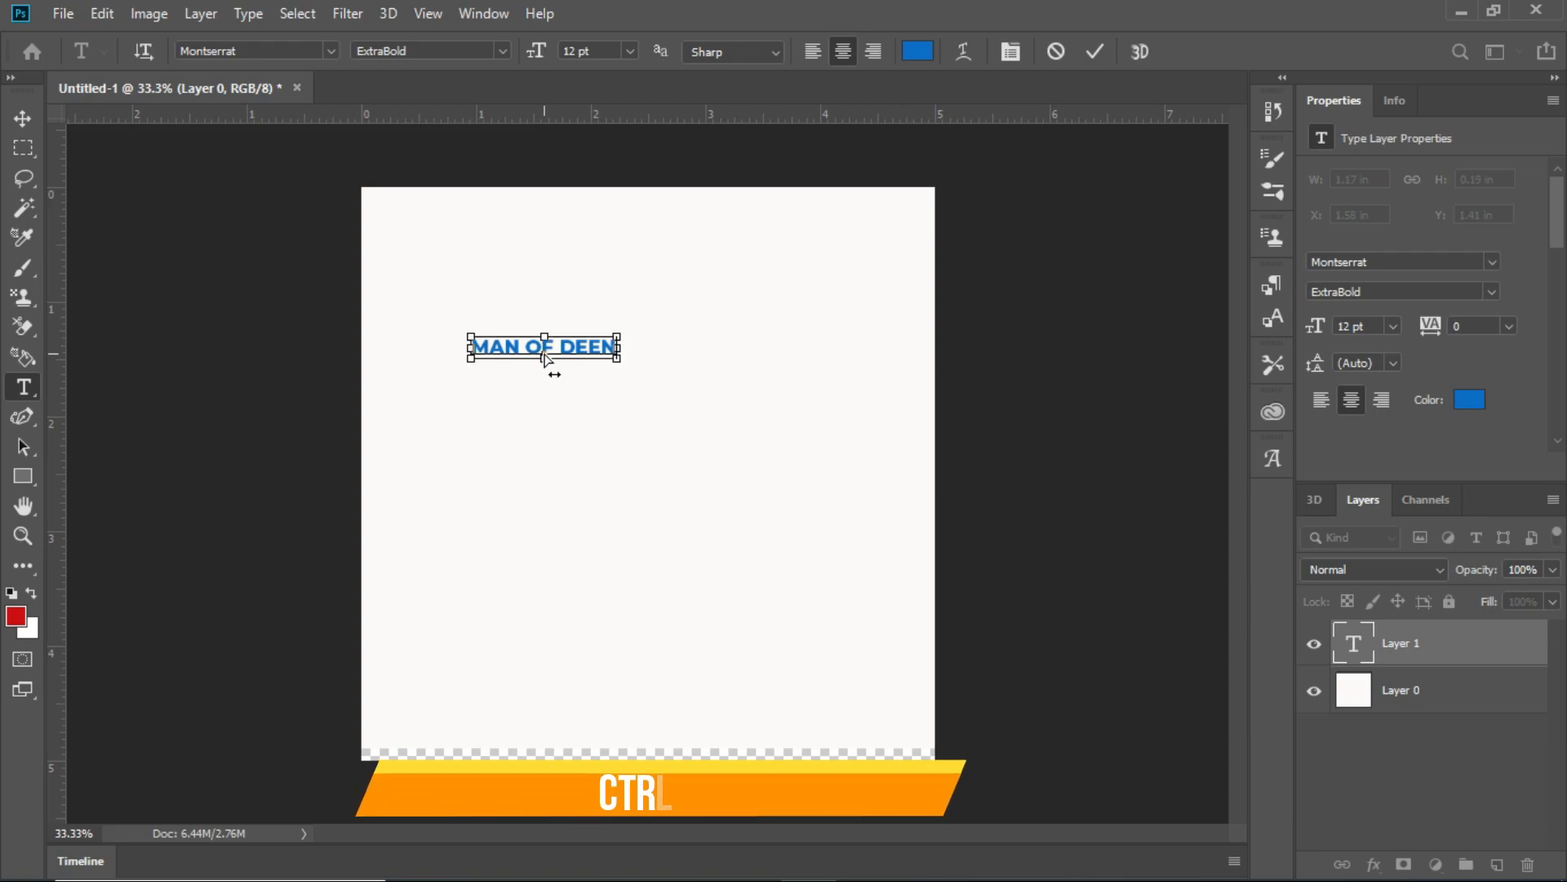
- Set the font of the whole "MAN OF DEEN" text to Arial with the Black style
{"action": "key", "text": "ctrl+a"}
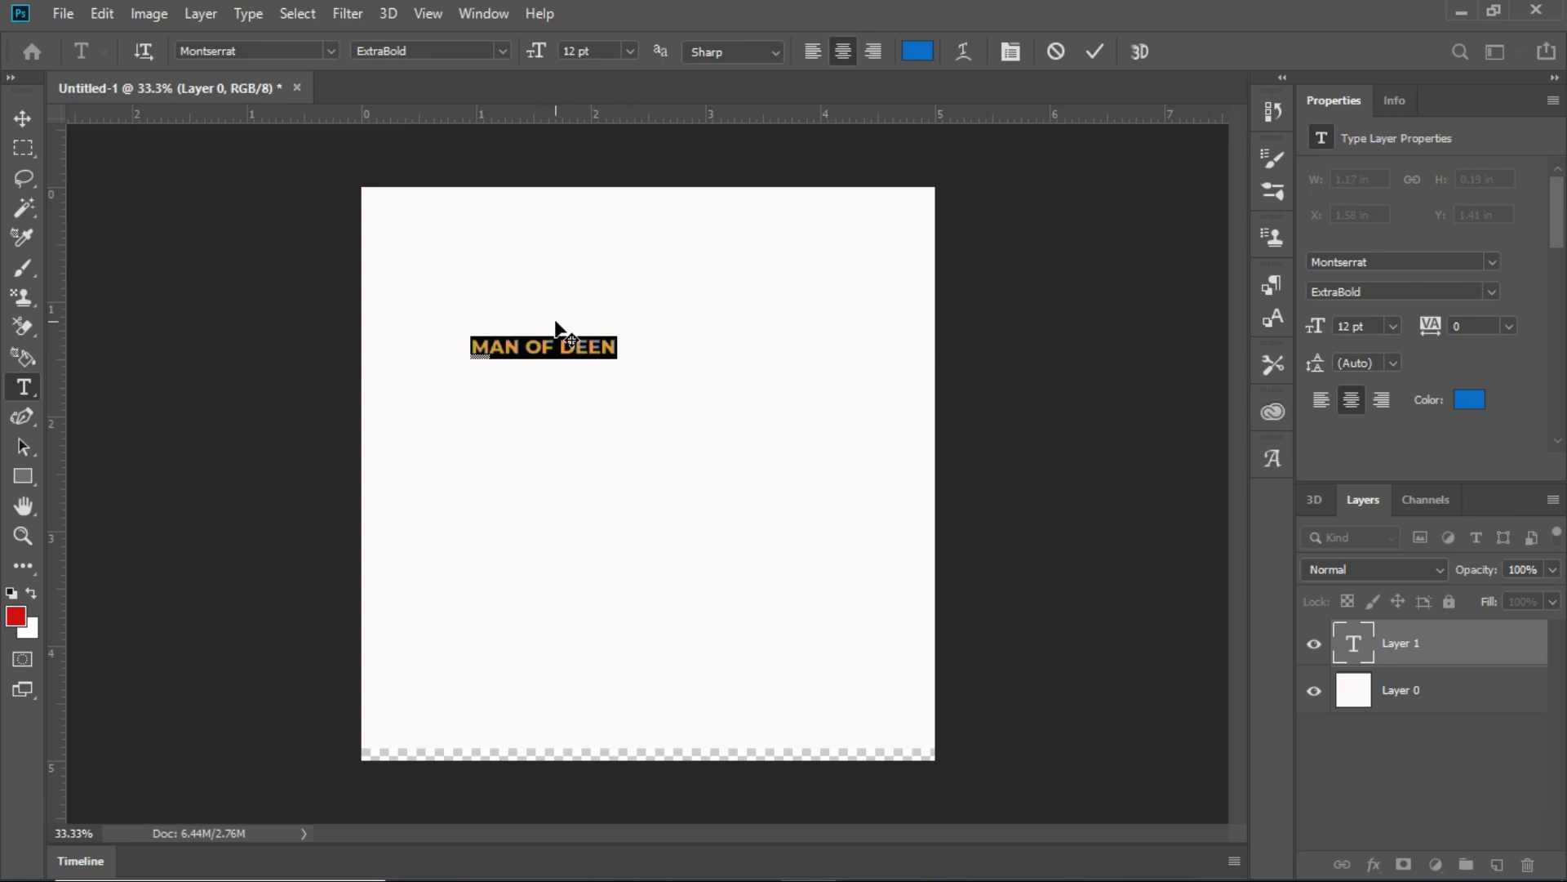
{"action": "left_click", "coordinate": [329, 52]}
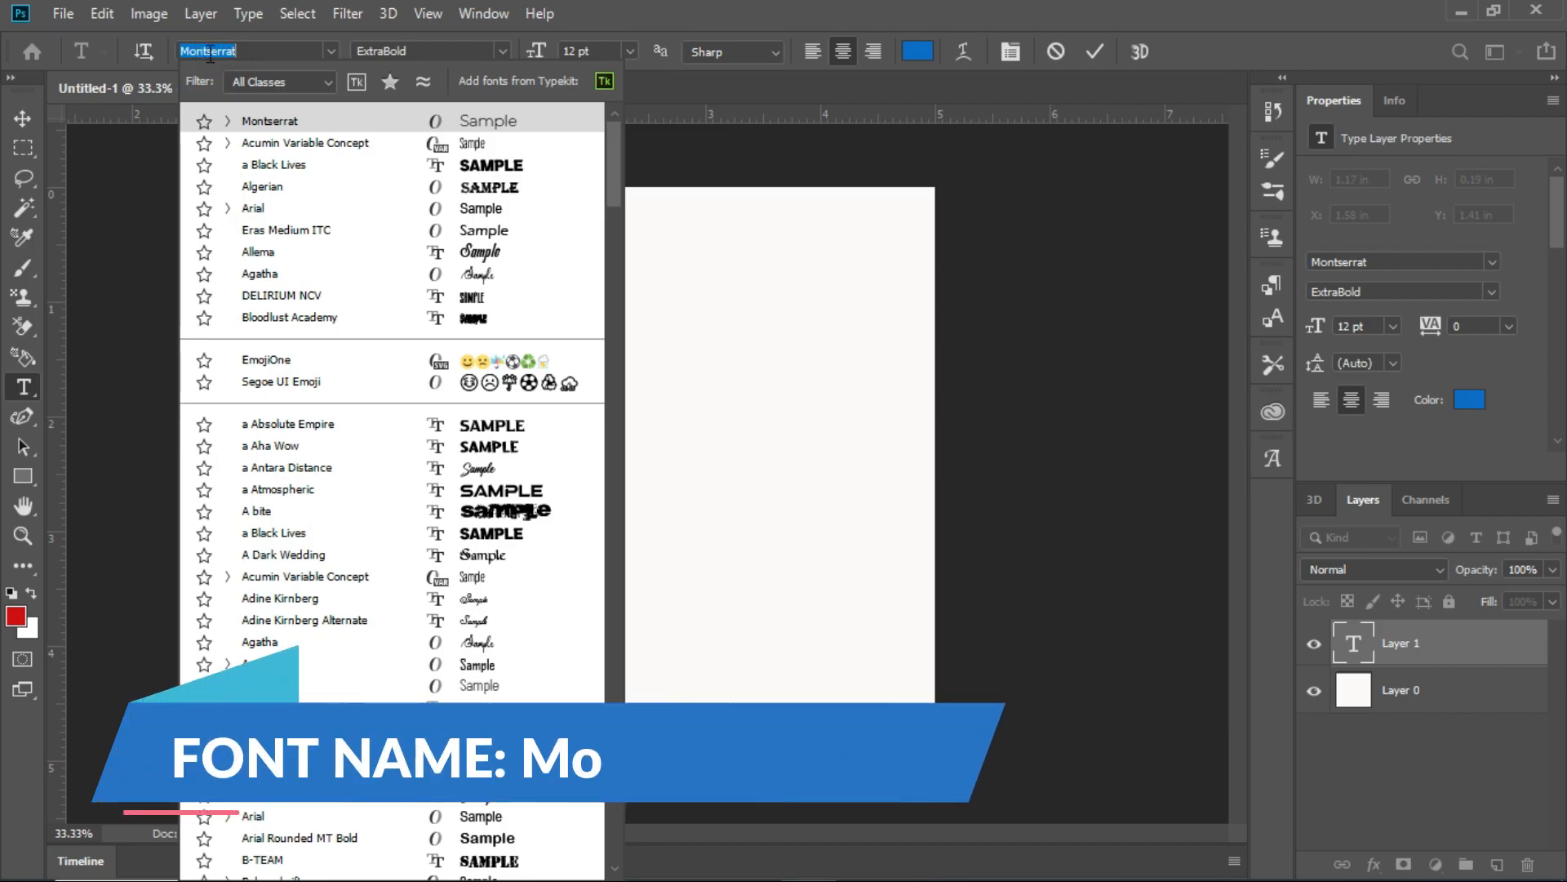
{"action": "left_click", "coordinate": [271, 52]}
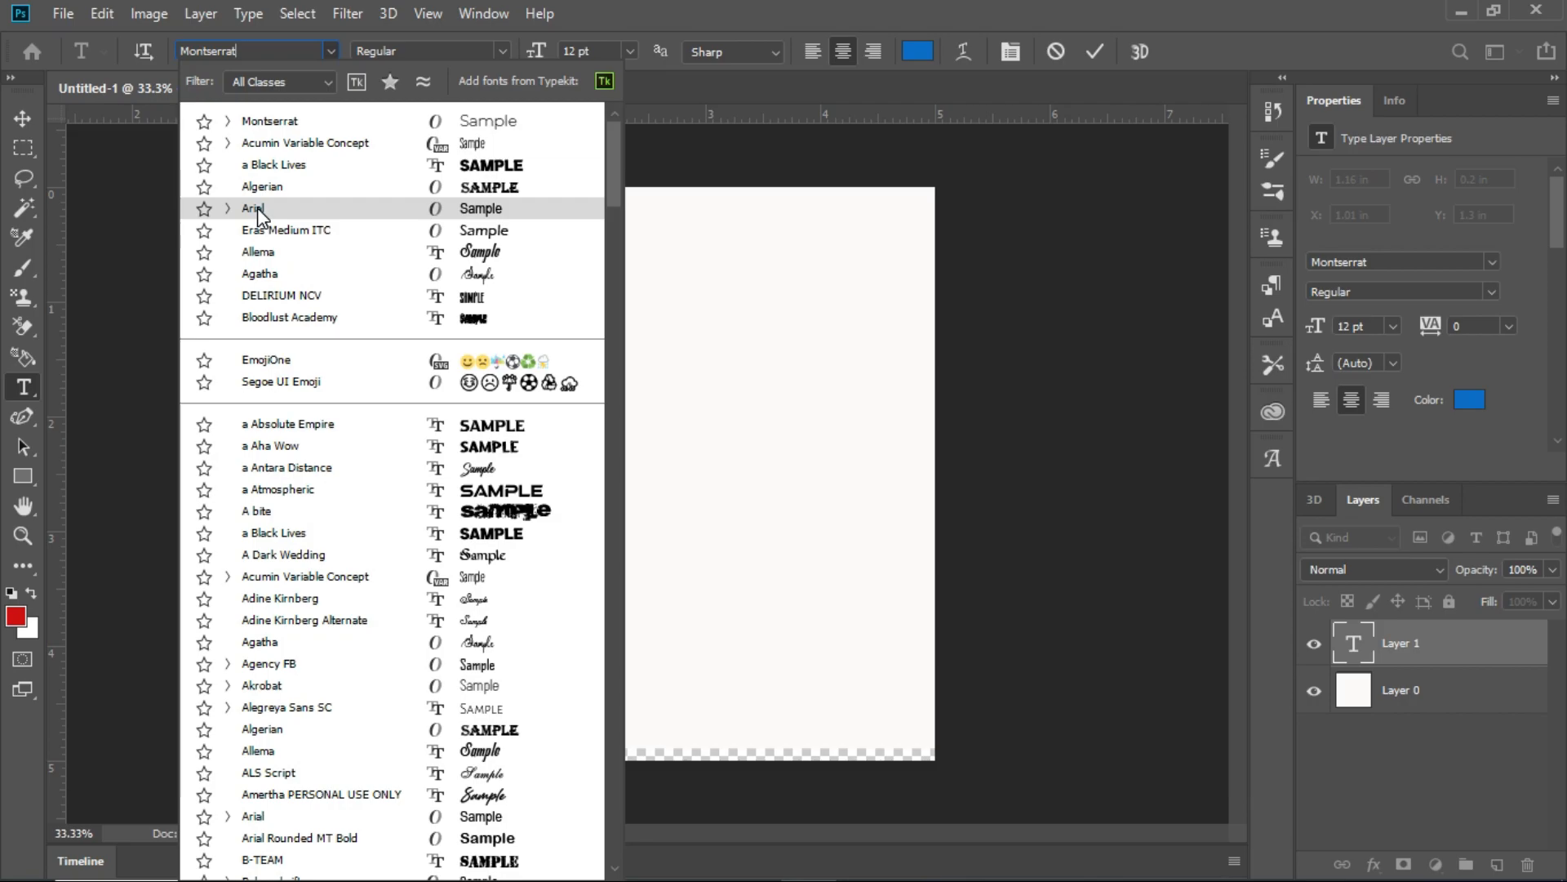
{"action": "left_click", "coordinate": [258, 208]}
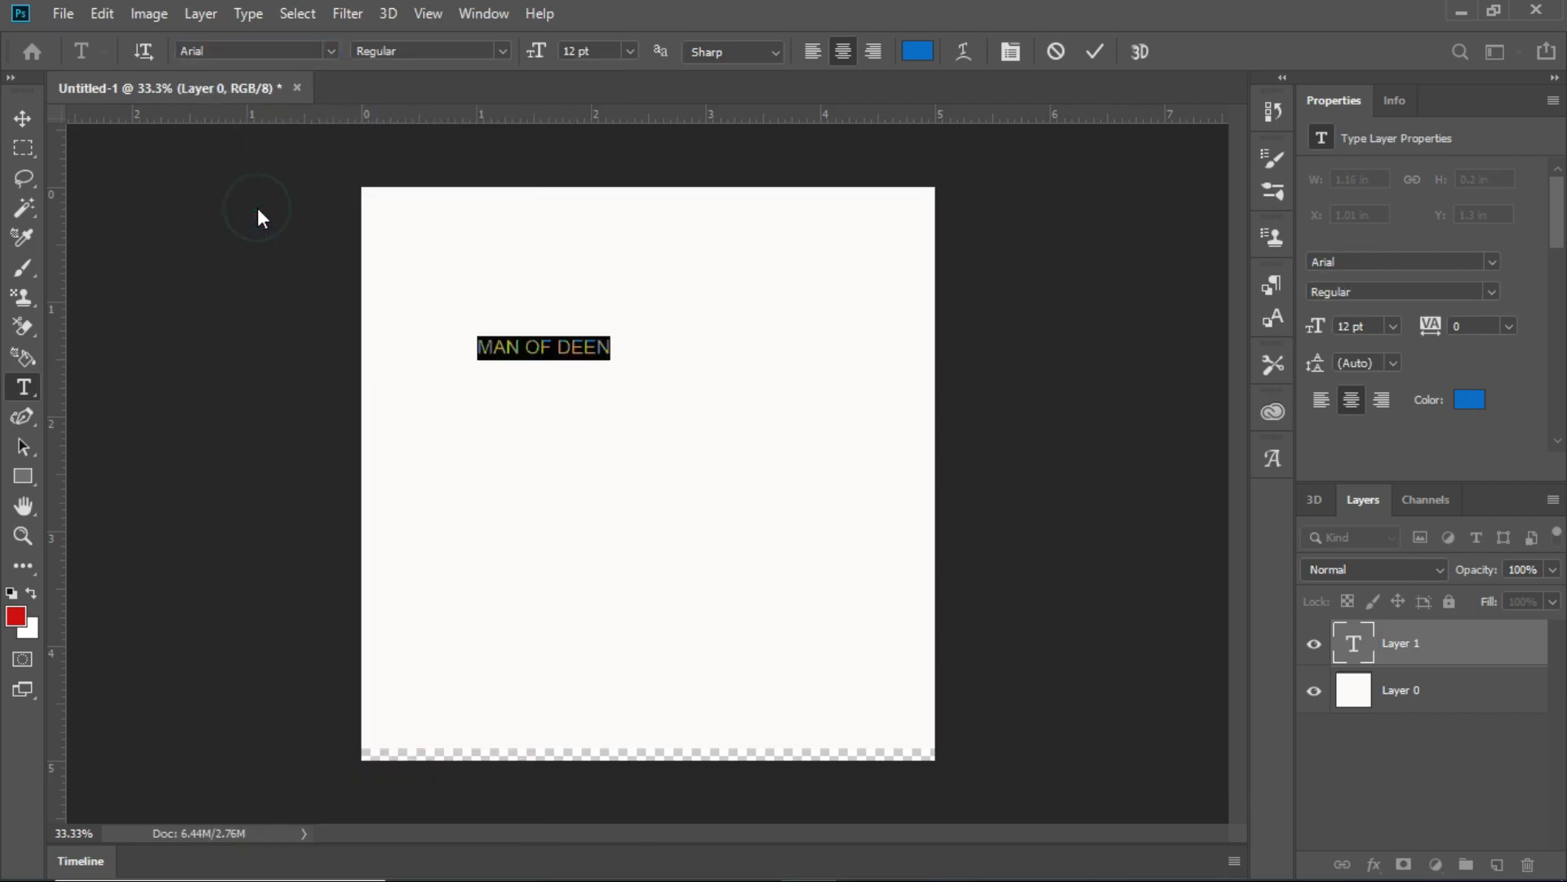
{"action": "left_click", "coordinate": [503, 51]}
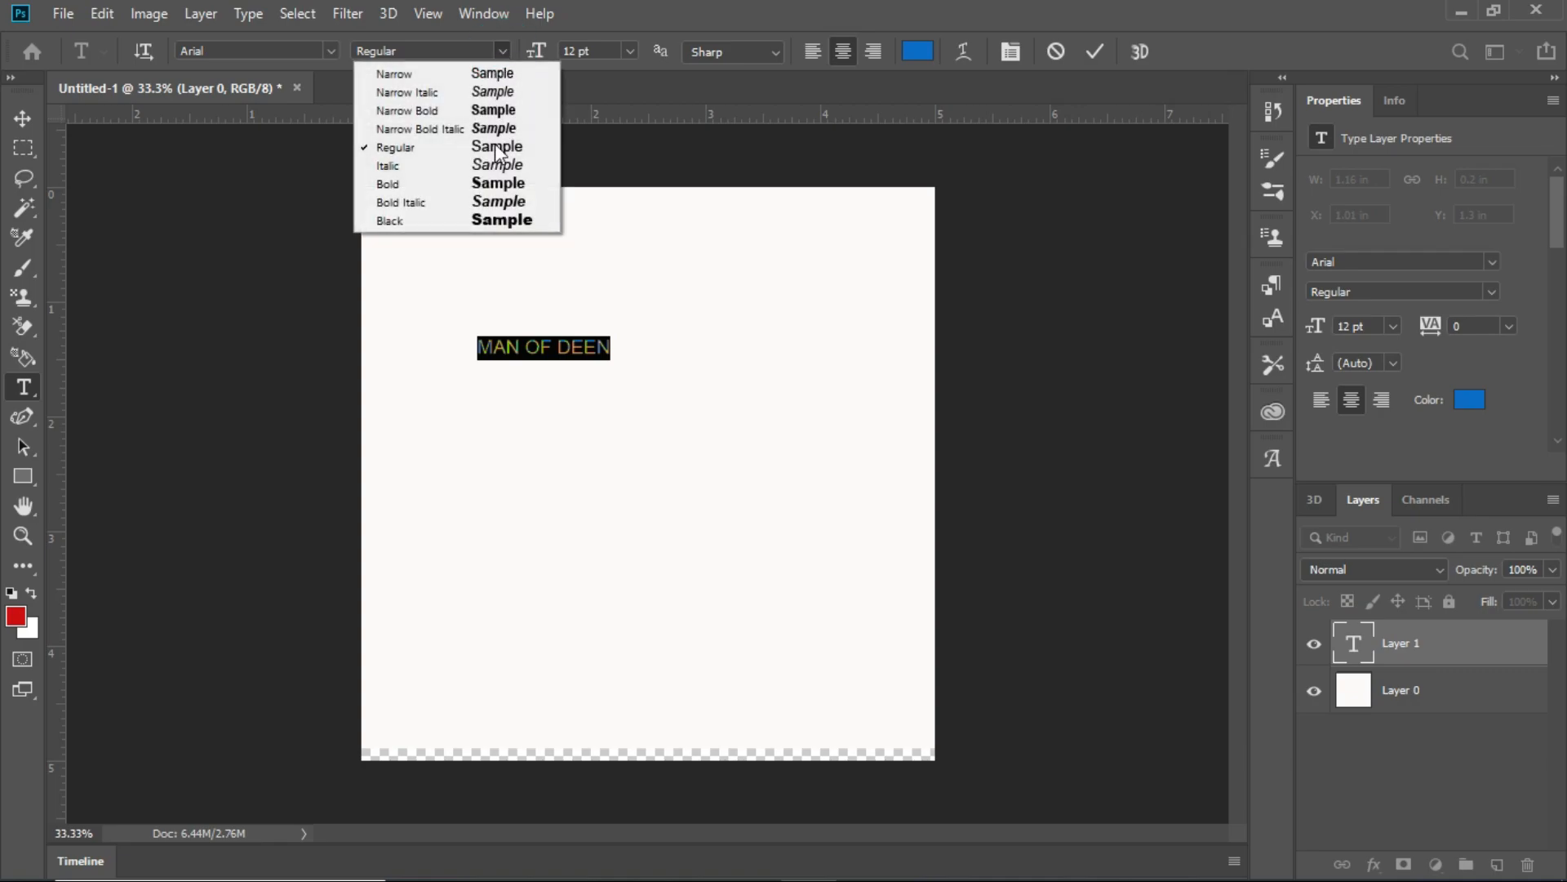
{"action": "left_click", "coordinate": [490, 219]}
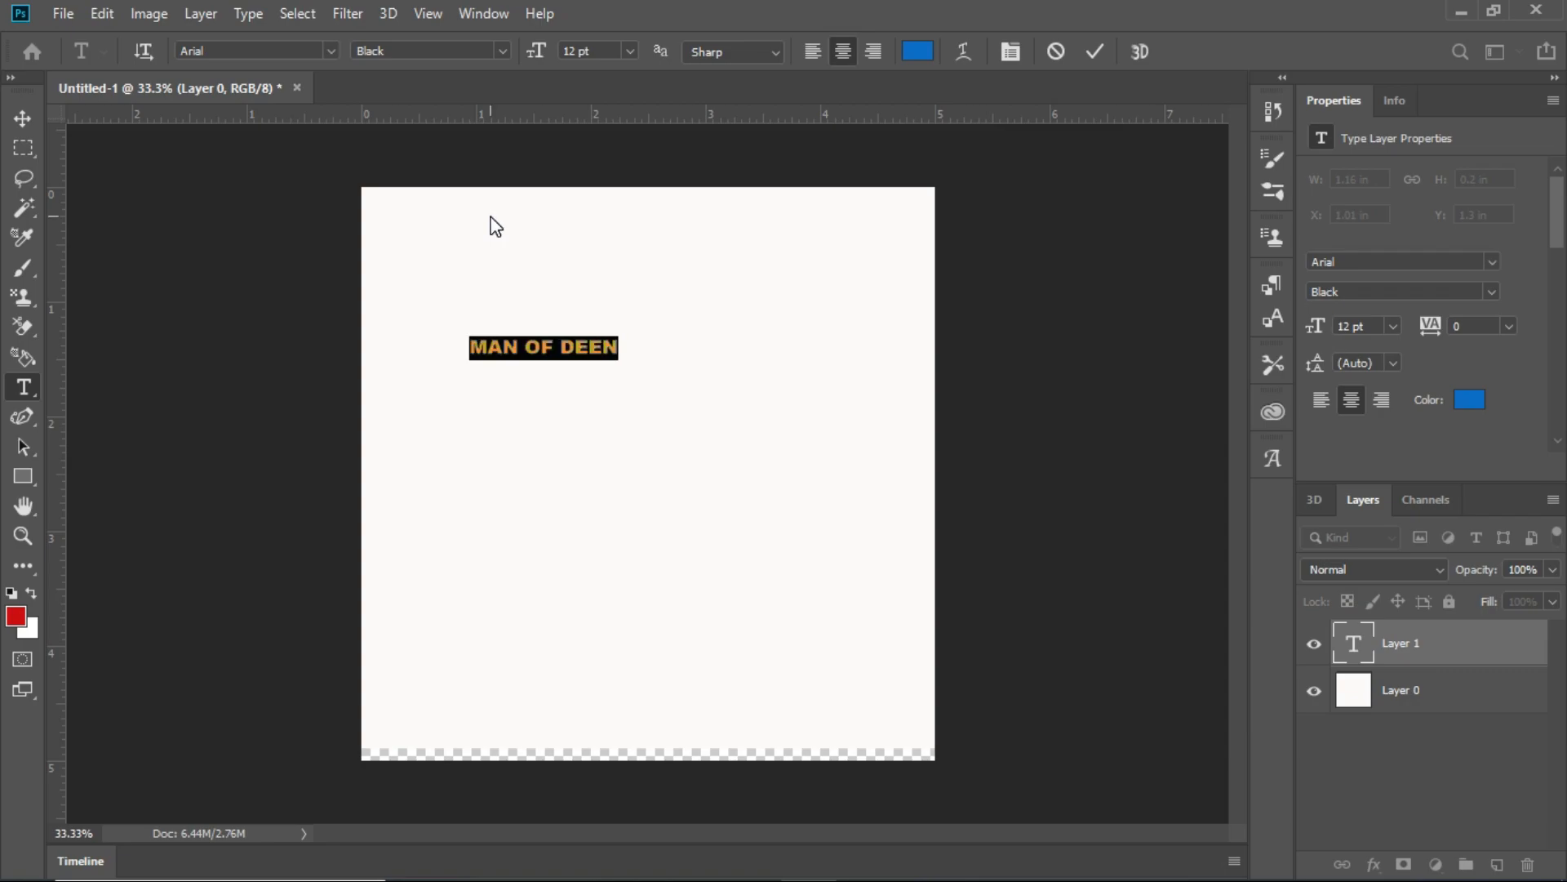
- Set the text size to 36 pt and move the text fully onto the canvas, at about X 0.74 in and Y 1.96 in
{"action": "left_click", "coordinate": [629, 51]}
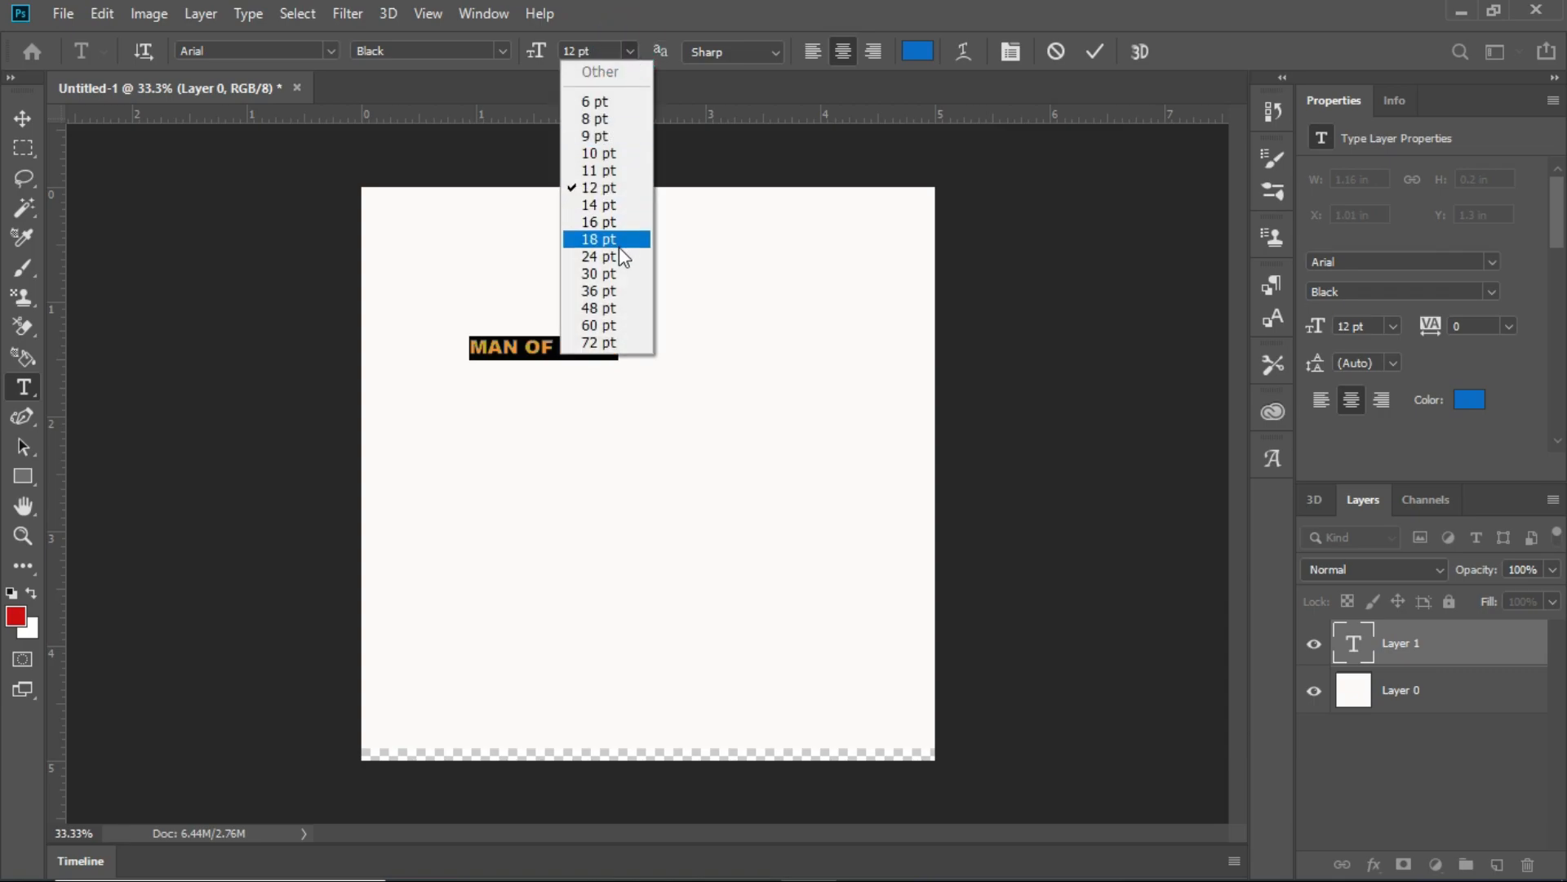
{"action": "left_click", "coordinate": [610, 290]}
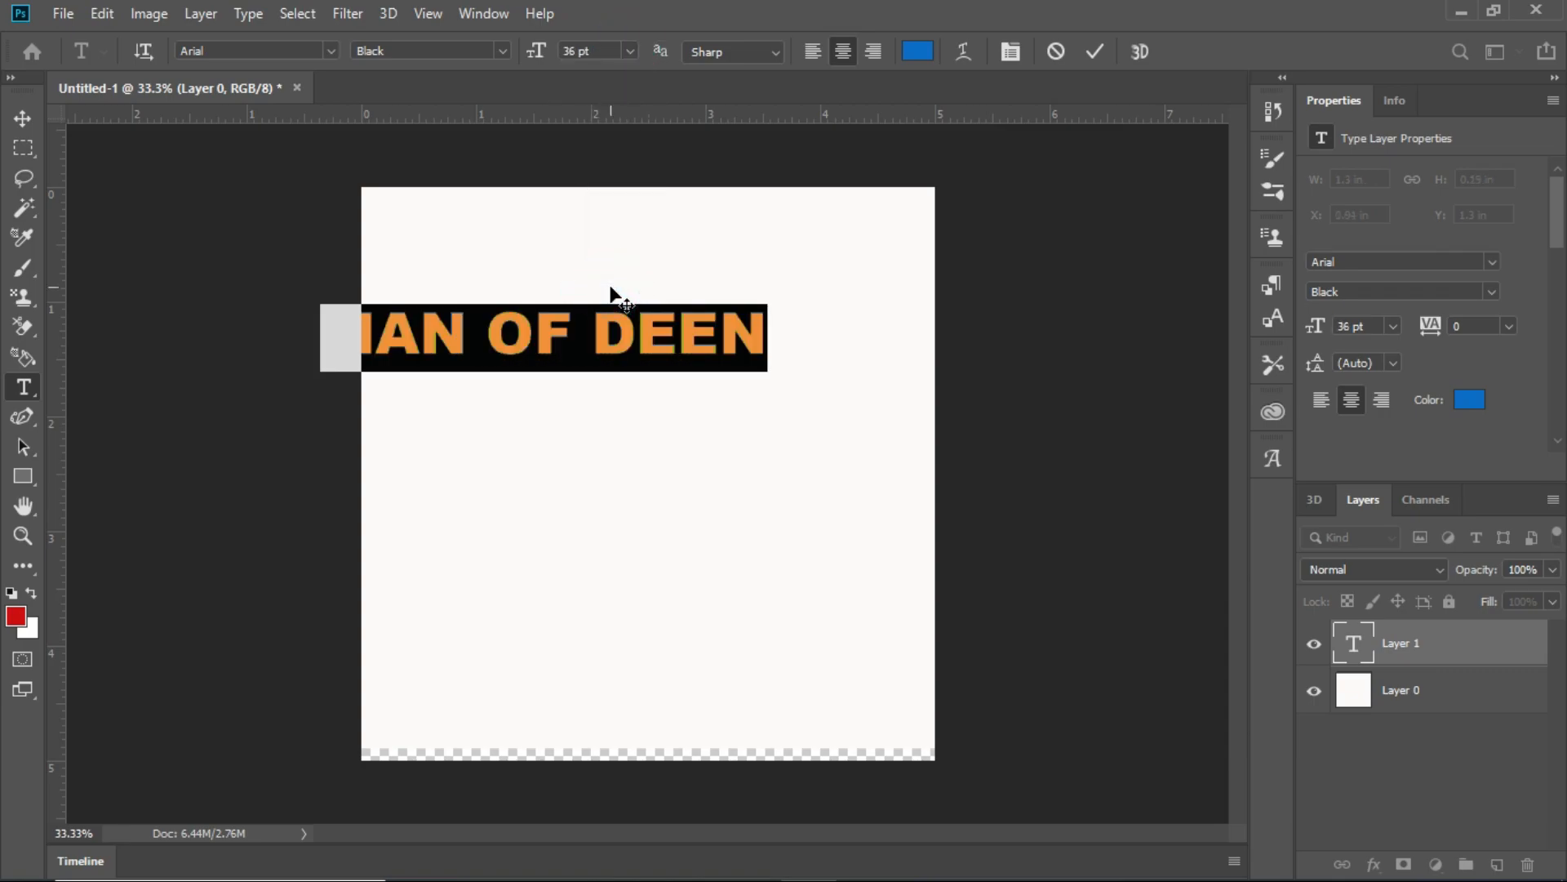
{"action": "left_click", "coordinate": [22, 119]}
{"action": "left_click_drag", "start_coordinate": [633, 330], "coordinate": [760, 447]}
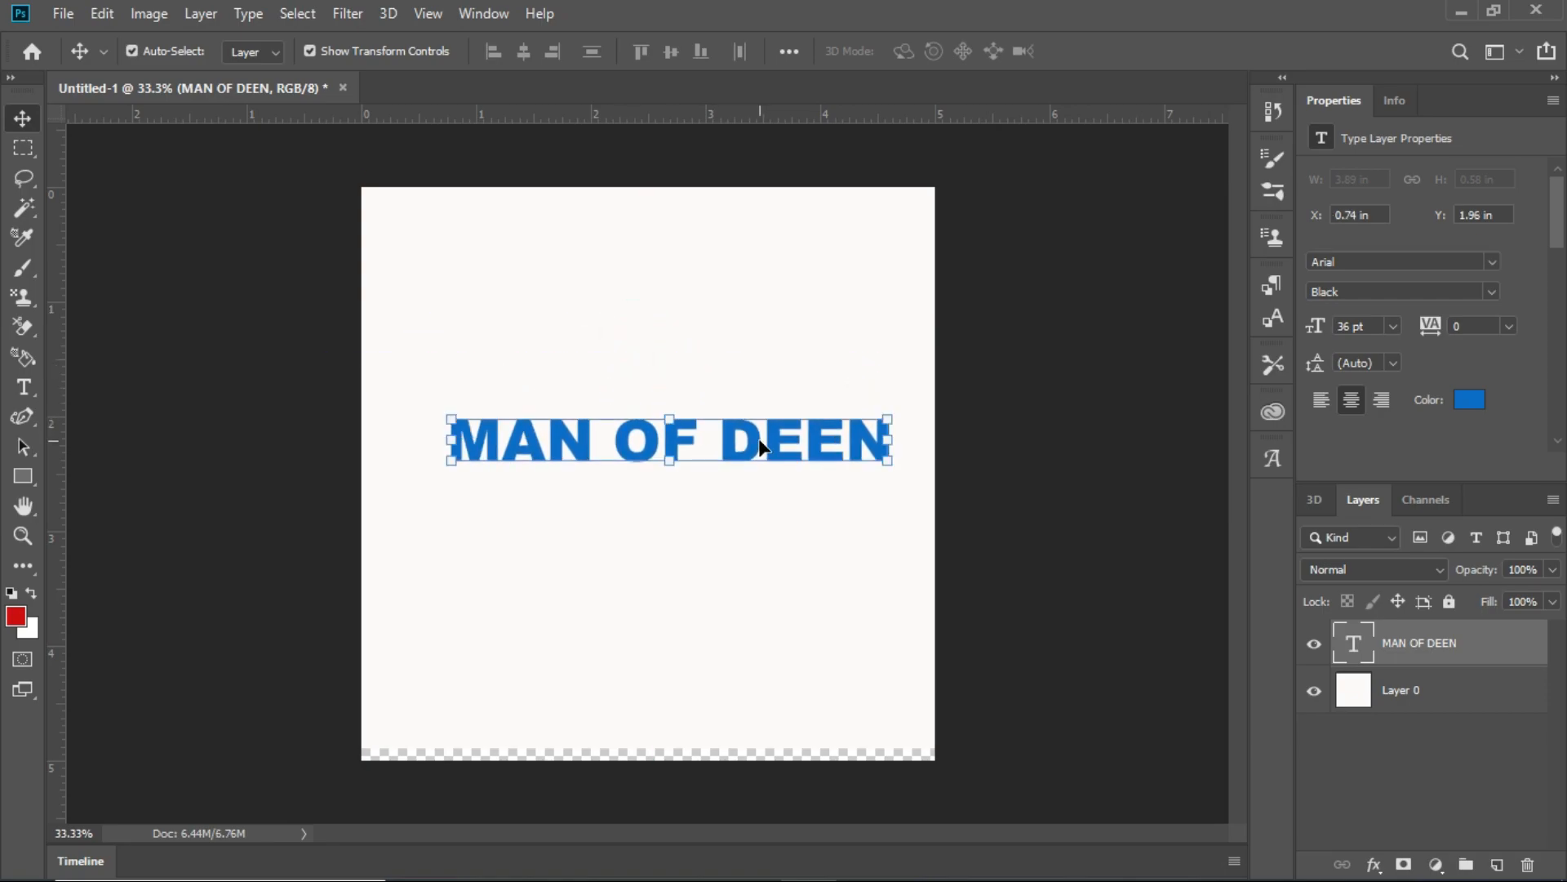
- Switch between the white layer and the text layer, and move the text down to about X 0.46 in and Y 2.43 in
{"action": "left_click", "coordinate": [1450, 686]}
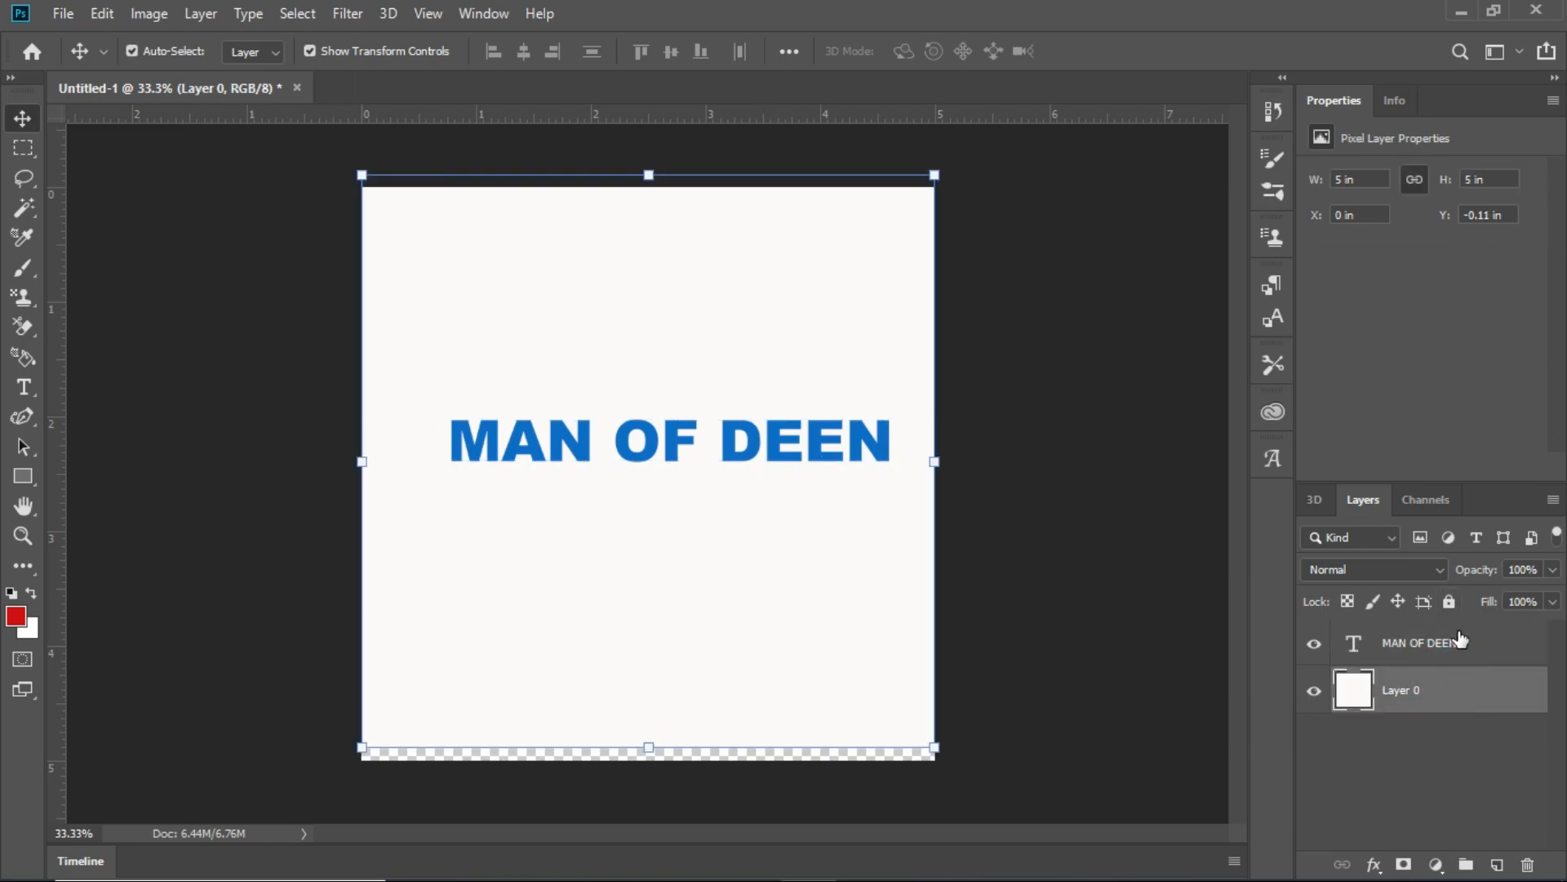
{"action": "left_click", "coordinate": [1459, 636]}
{"action": "left_click", "coordinate": [1465, 684]}
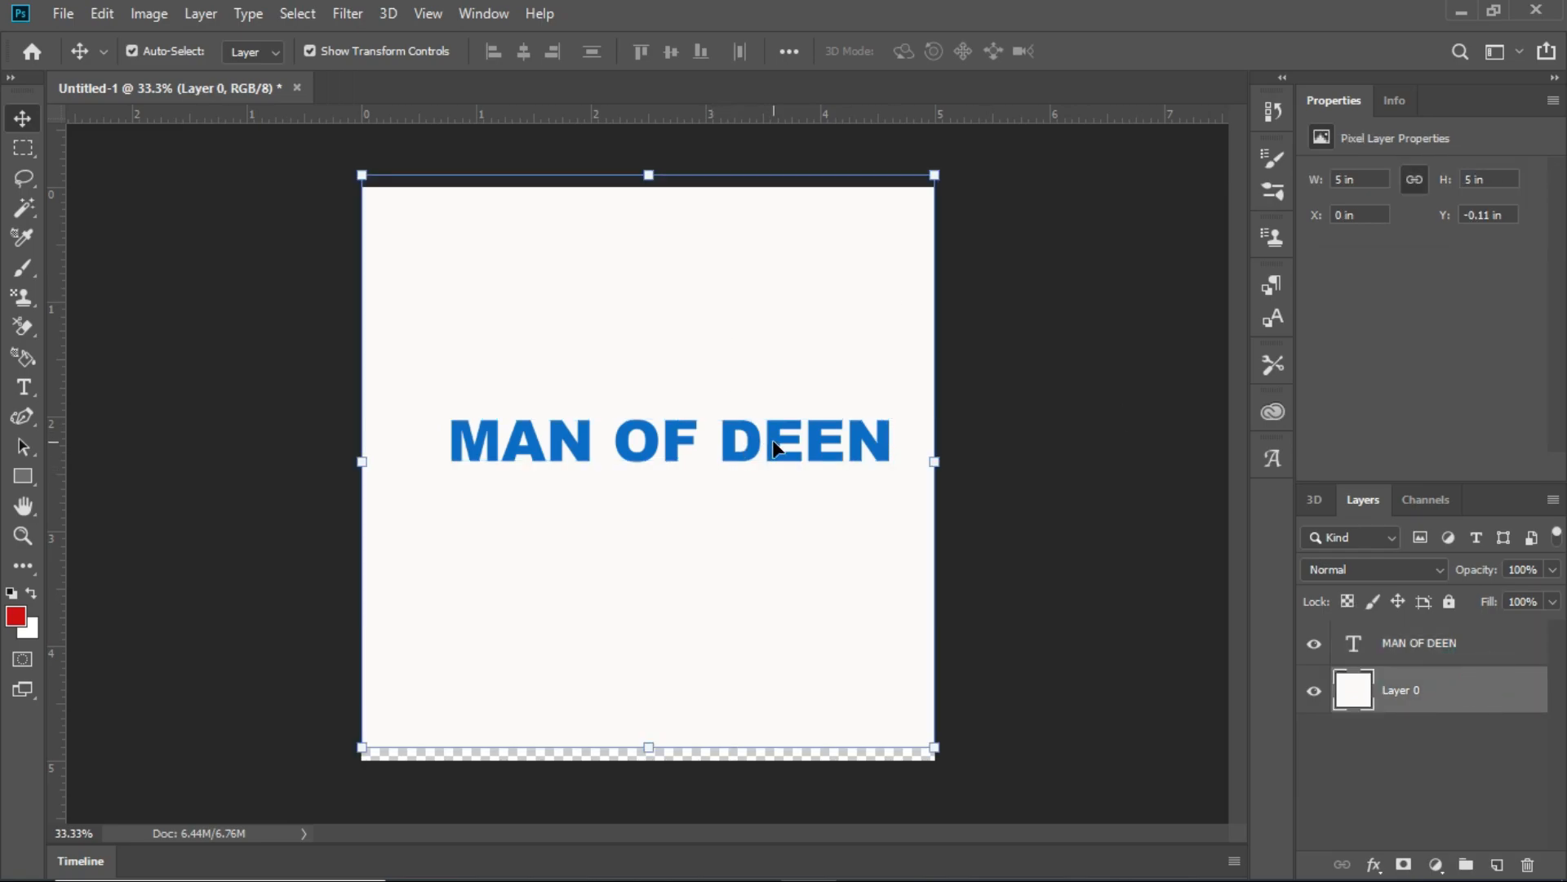
{"action": "left_click", "coordinate": [1425, 643]}
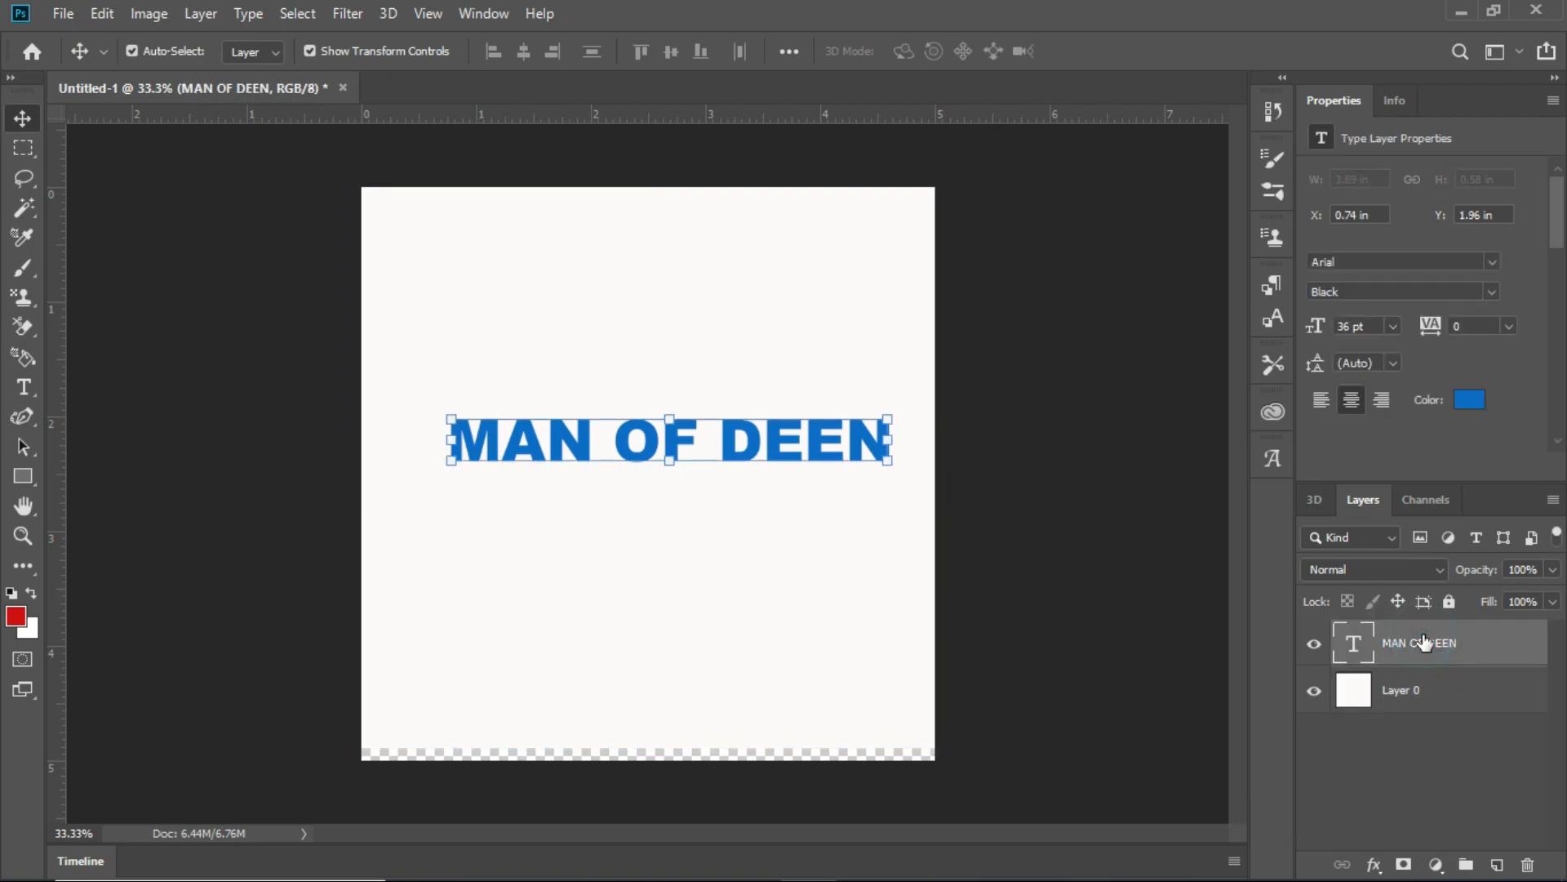
{"action": "left_click", "coordinate": [737, 442]}
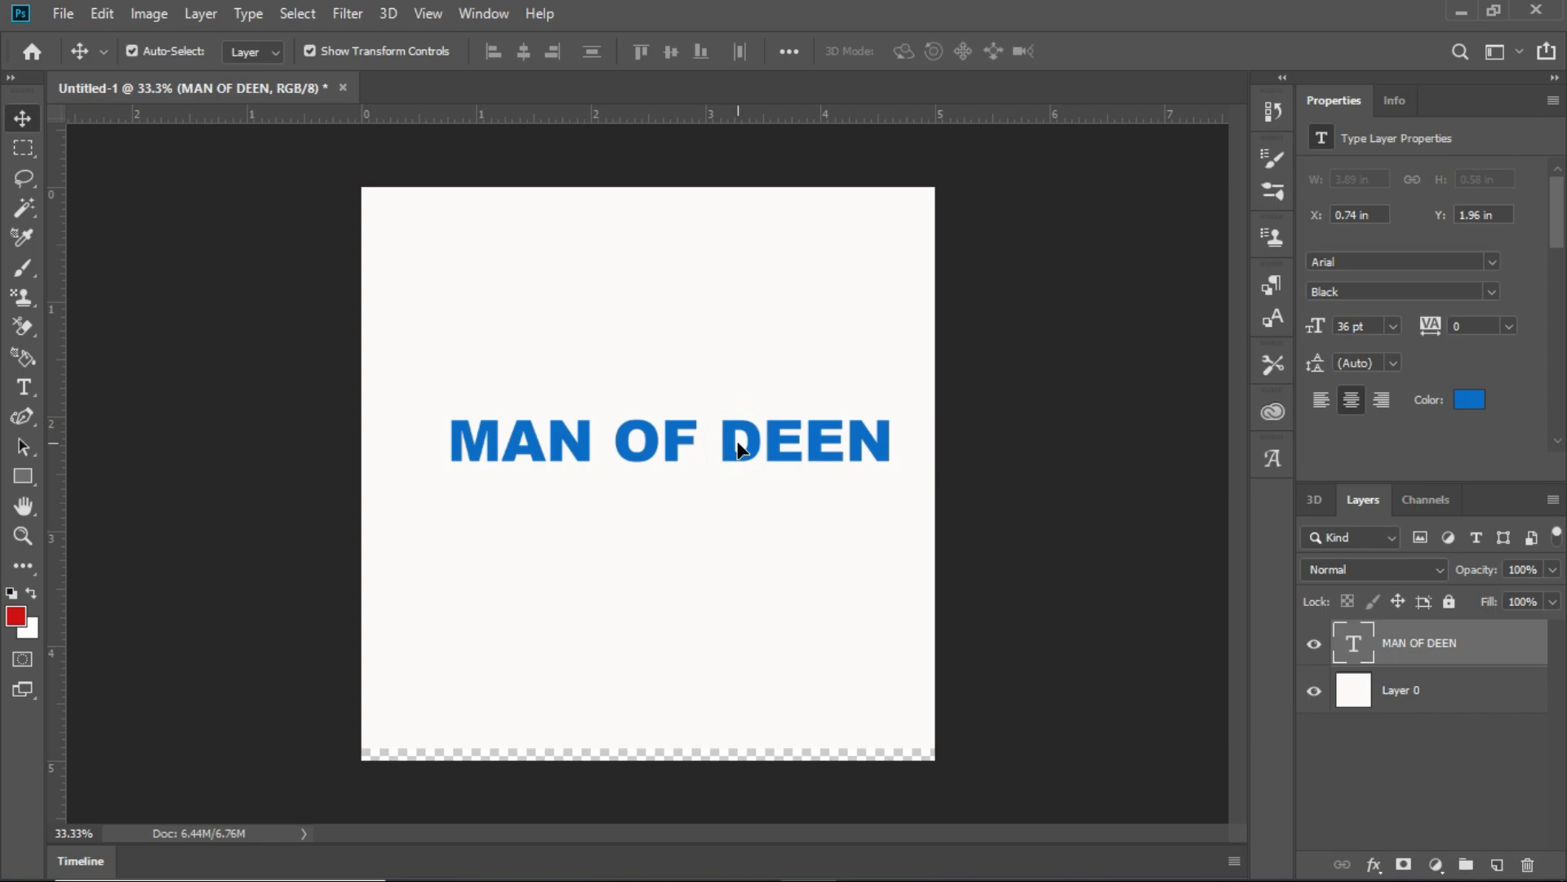
{"action": "left_click_drag", "start_coordinate": [738, 443], "coordinate": [718, 588]}
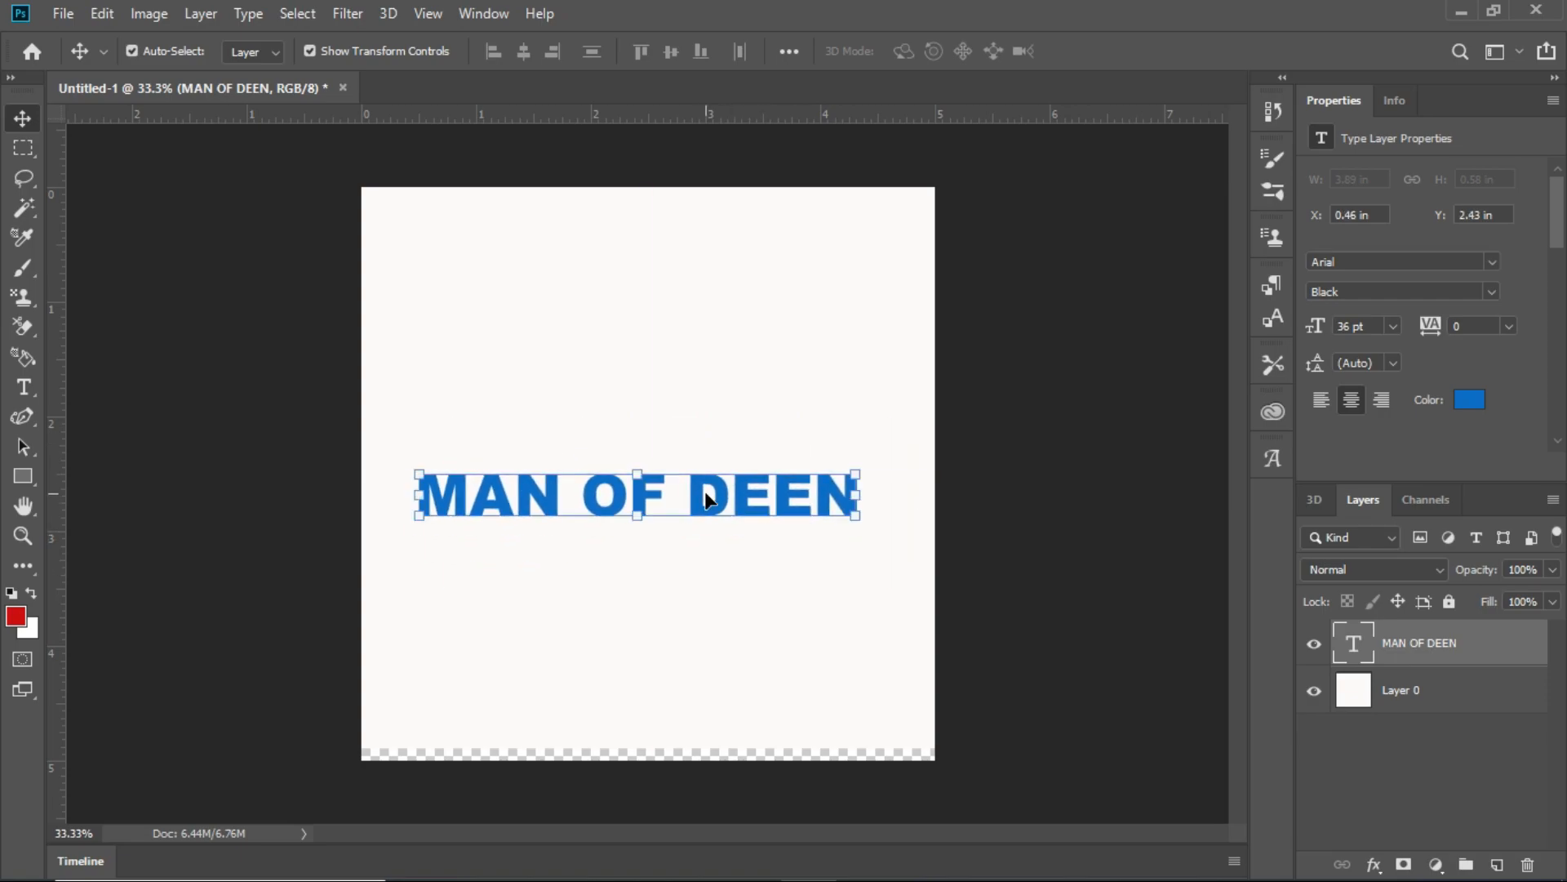
- Draw a red five-sided polygon about 475 px wide and 462 px high across the canvas's upper edge
{"action": "left_click", "coordinate": [25, 478]}
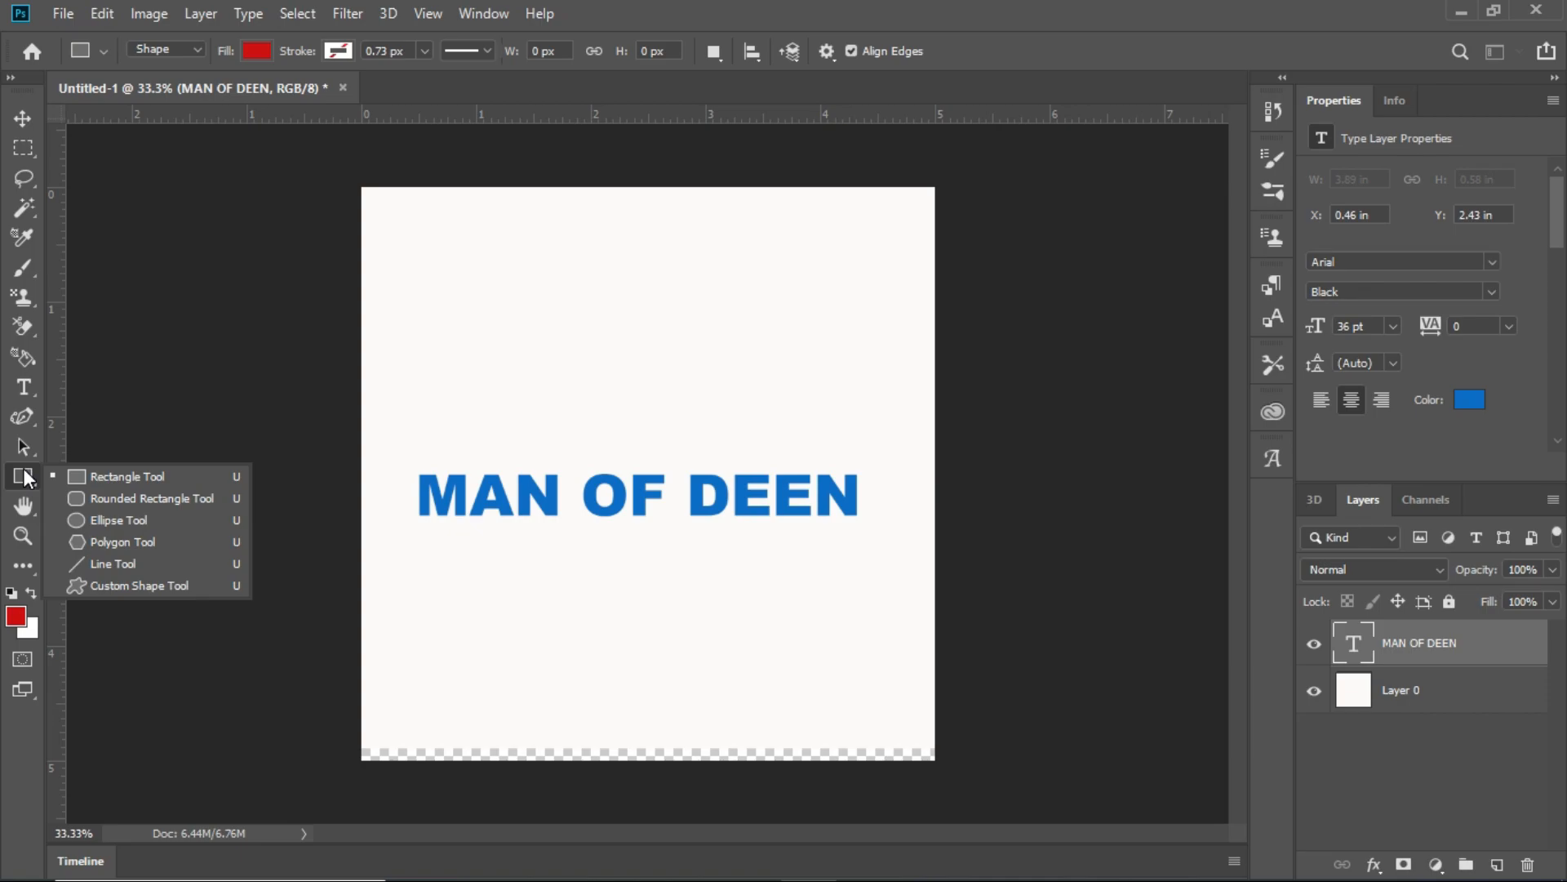
{"action": "left_click", "coordinate": [185, 542]}
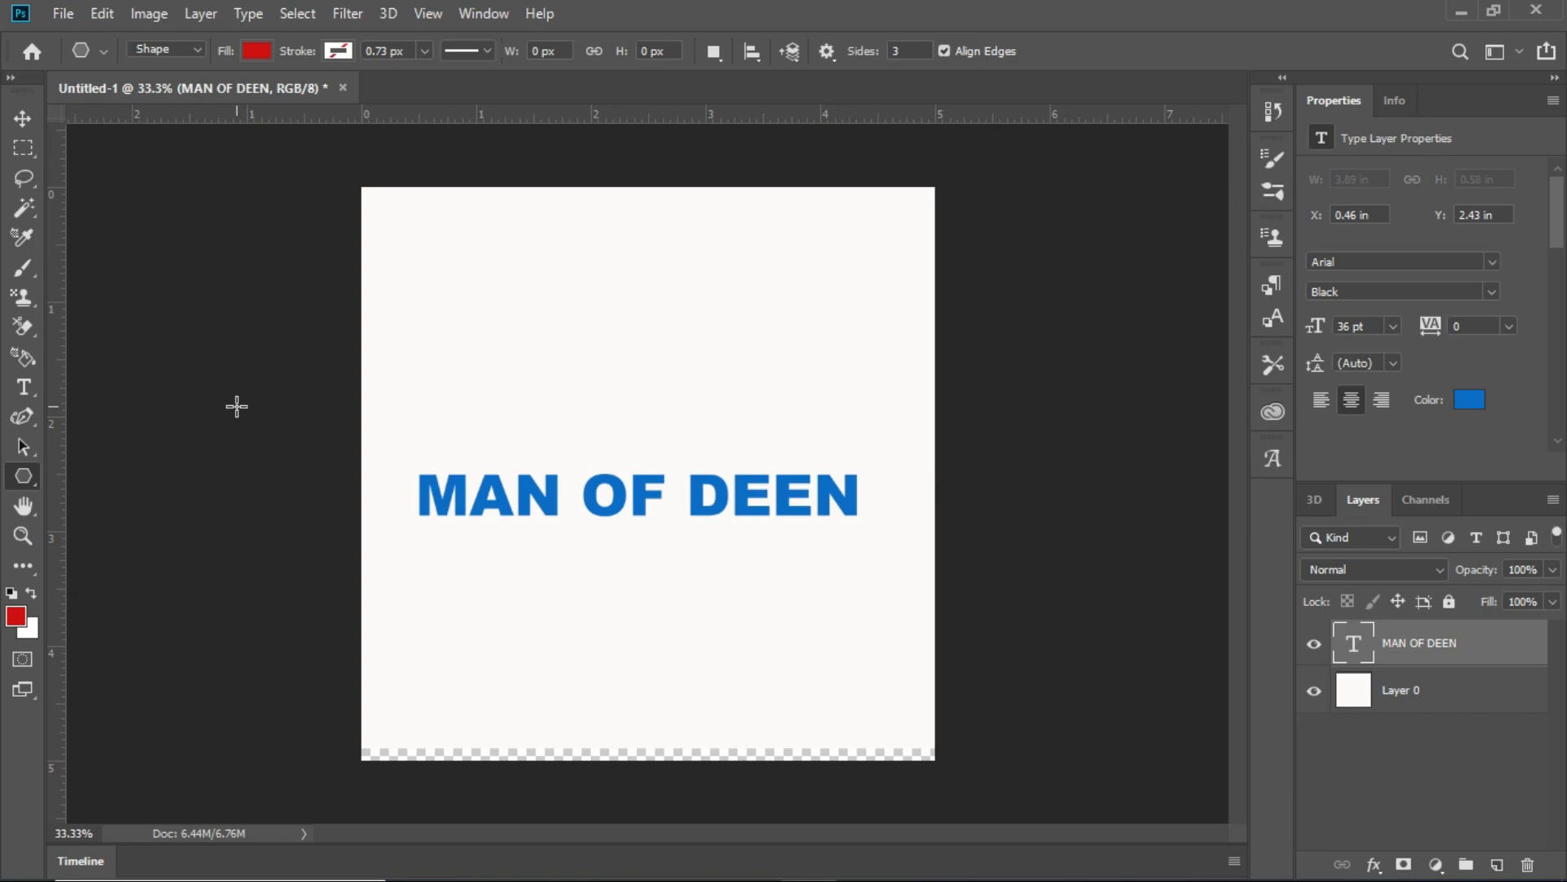
{"action": "left_click", "coordinate": [908, 53]}
{"action": "type", "text": "4"}
{"action": "key", "text": "BackSpace"}
{"action": "type", "text": "5"}
{"action": "left_click_drag", "start_coordinate": [556, 234], "coordinate": [462, 212]}
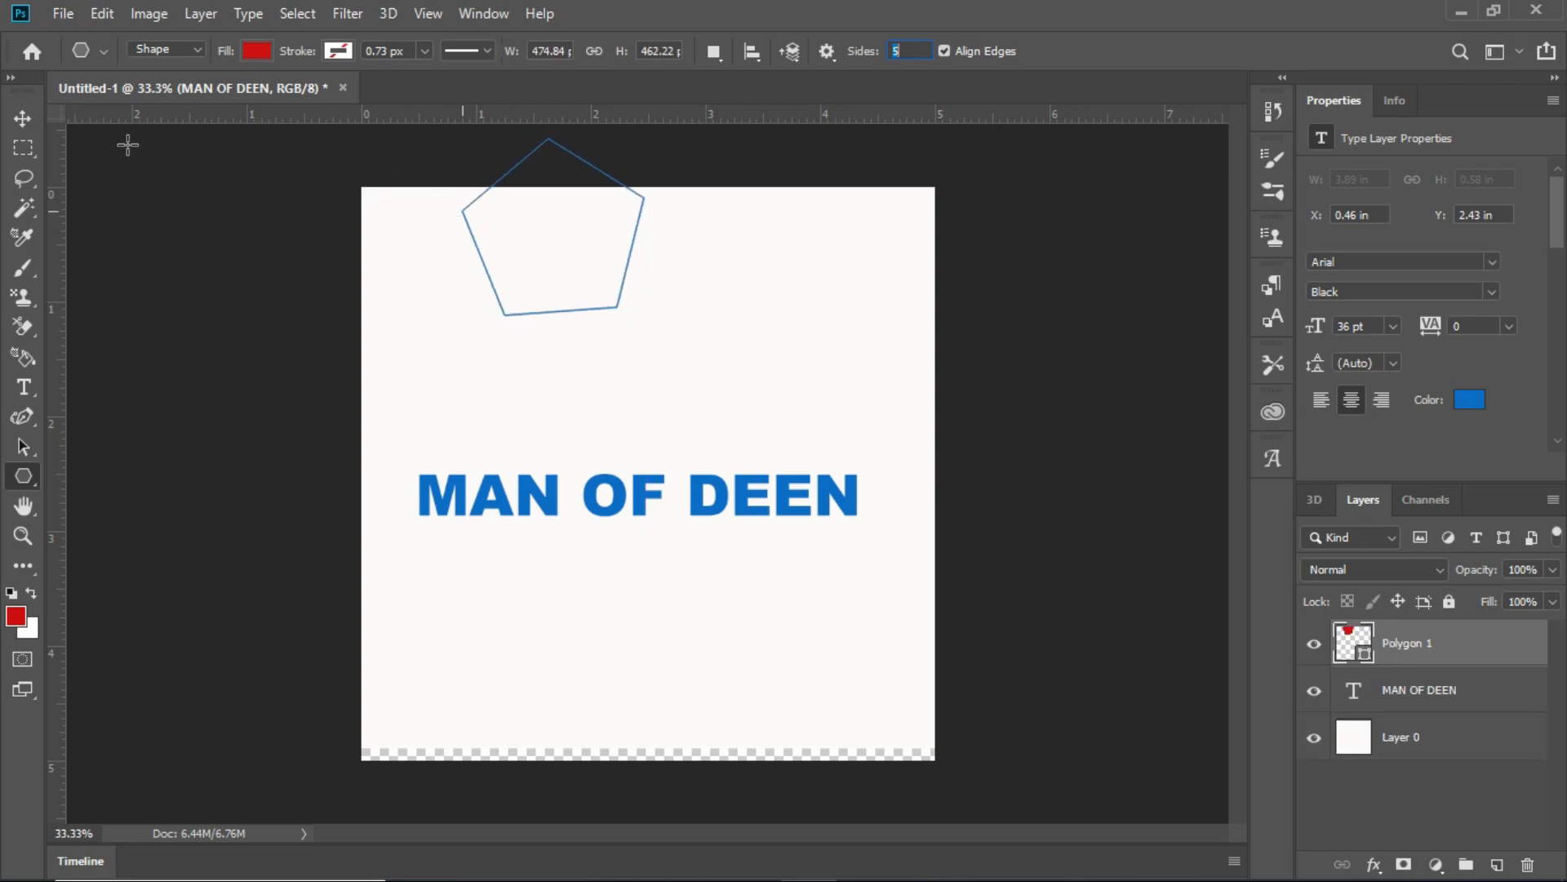
- Move the red pentagon directly below the "MAN OF DEEN" text and rotate it about 2.54°
{"action": "left_click", "coordinate": [22, 120]}
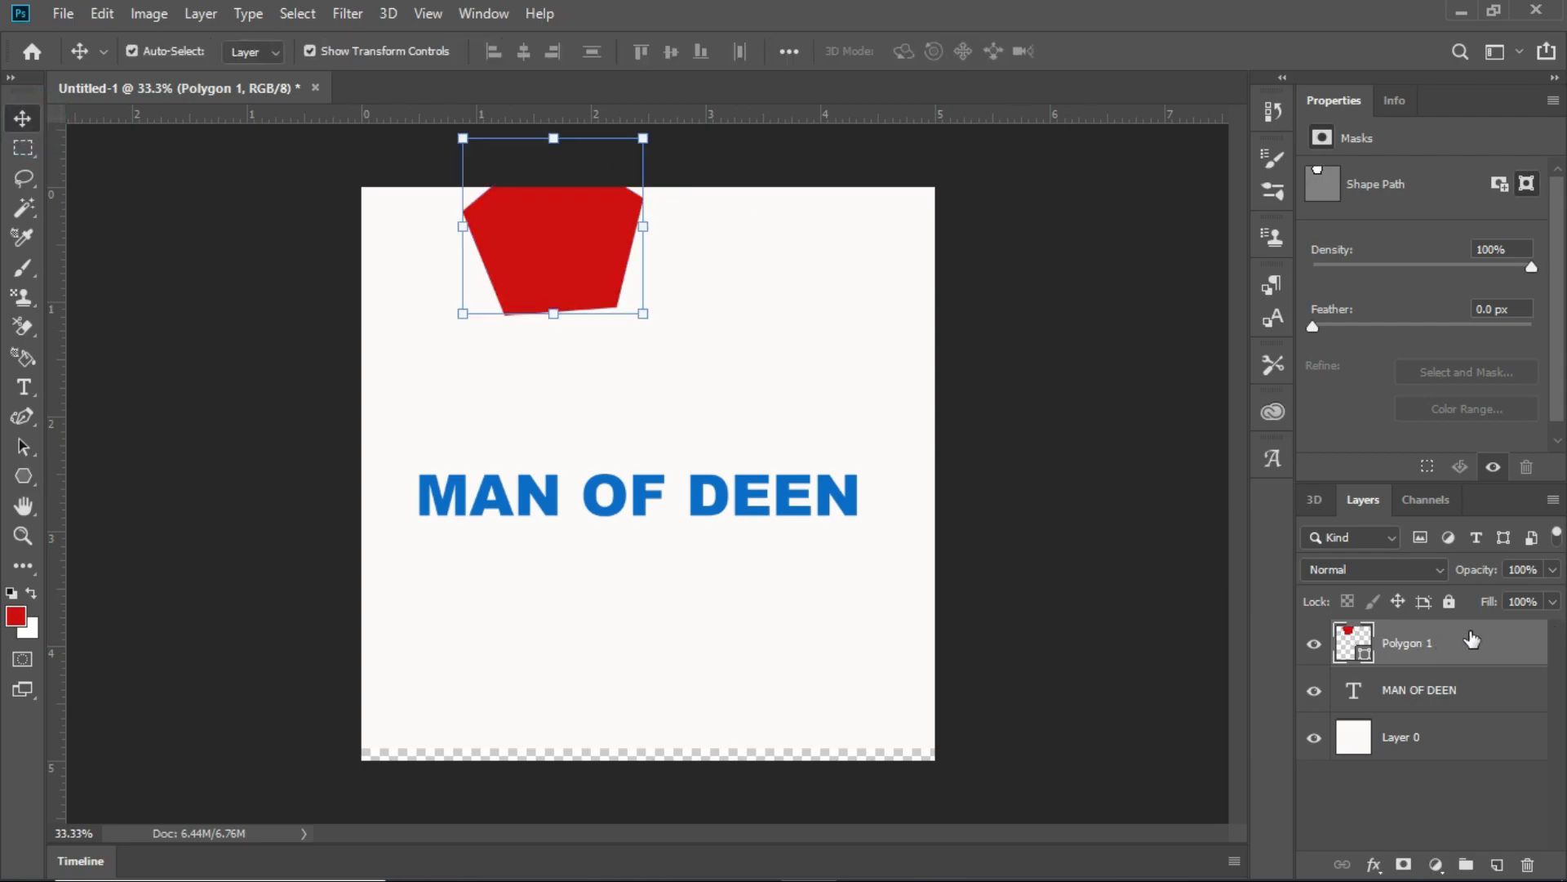
{"action": "left_click_drag", "start_coordinate": [548, 245], "coordinate": [669, 622]}
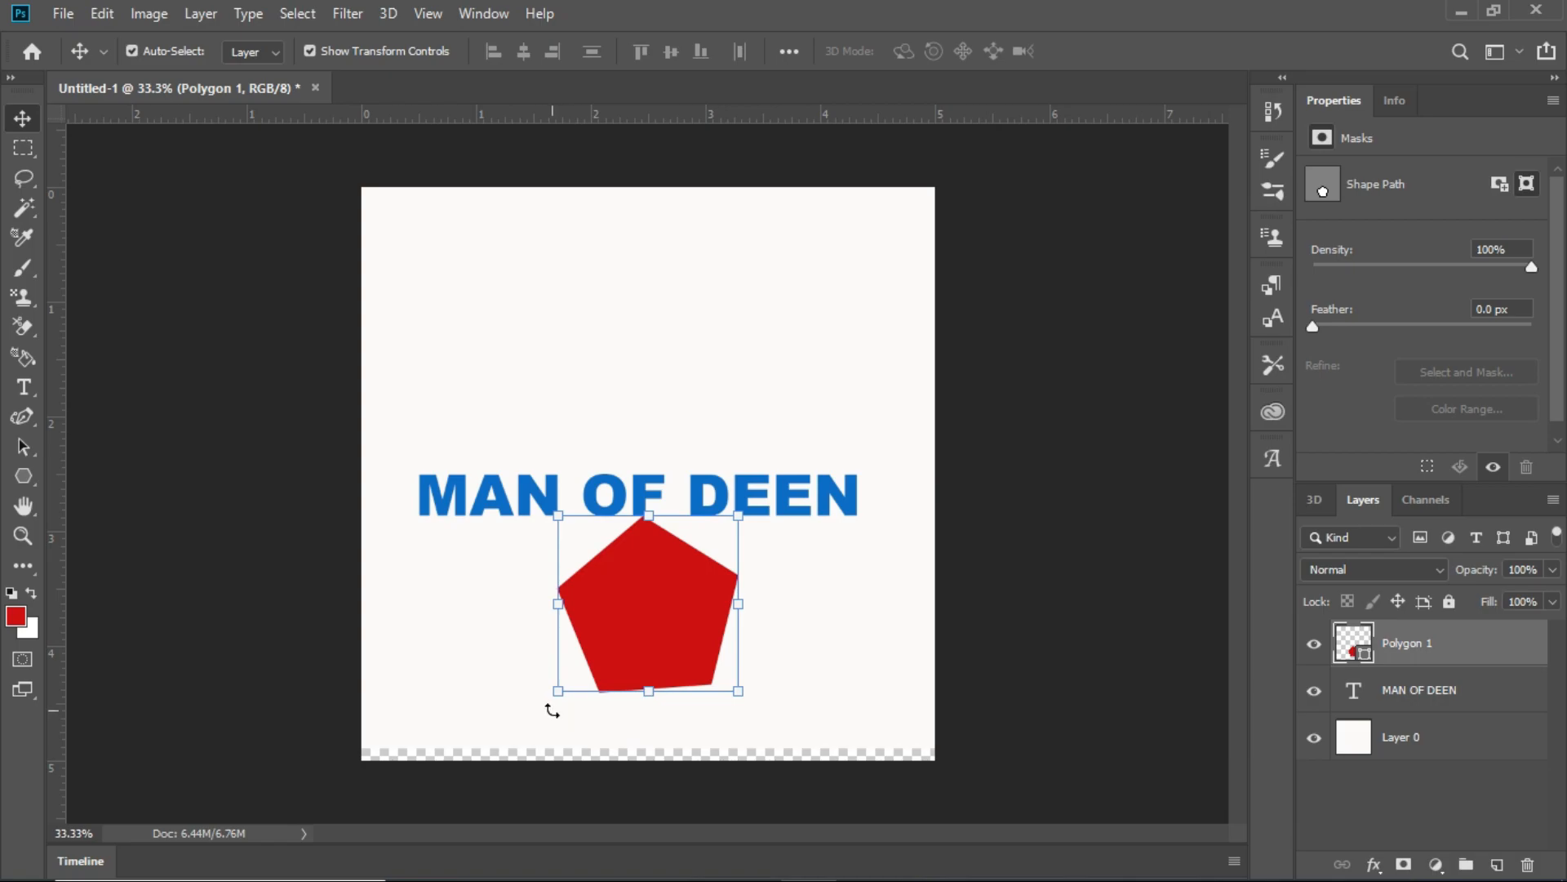
{"action": "mouse_move", "coordinate": [541, 703]}
{"action": "left_mouse_down"}
{"action": "mouse_move", "coordinate": [515, 682]}
{"action": "mouse_move", "coordinate": [537, 699]}
{"action": "left_mouse_up"}
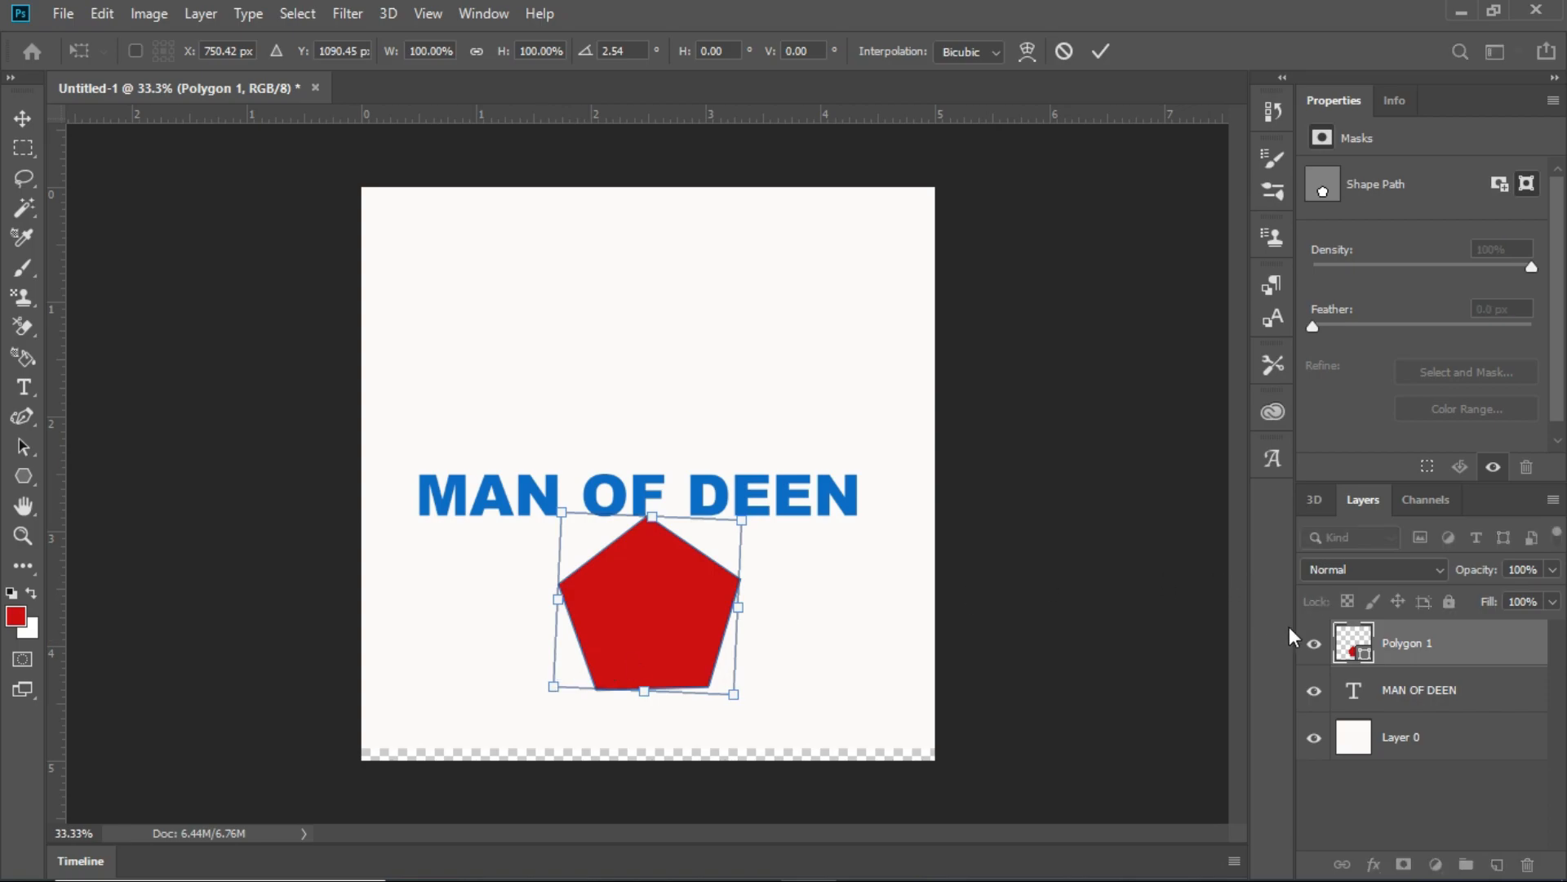
- Reorder the layers so that the "MAN OF DEEN" text layer is above the polygon layer
{"action": "left_click", "coordinate": [1424, 685]}
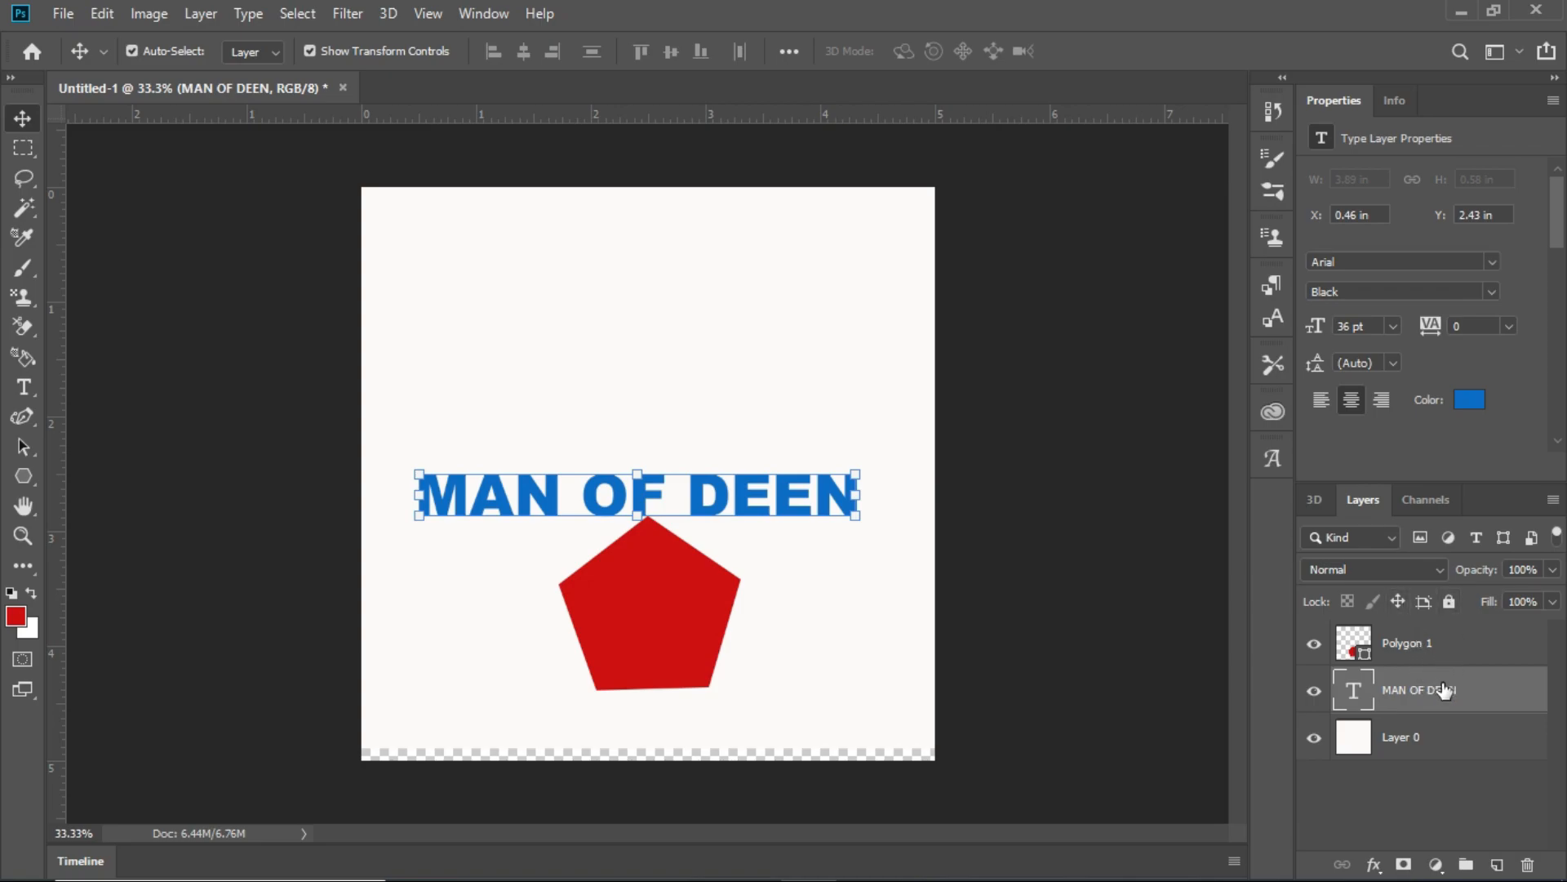
{"action": "left_click", "coordinate": [1443, 690]}
{"action": "left_click_drag", "start_coordinate": [1444, 690], "coordinate": [1439, 637]}
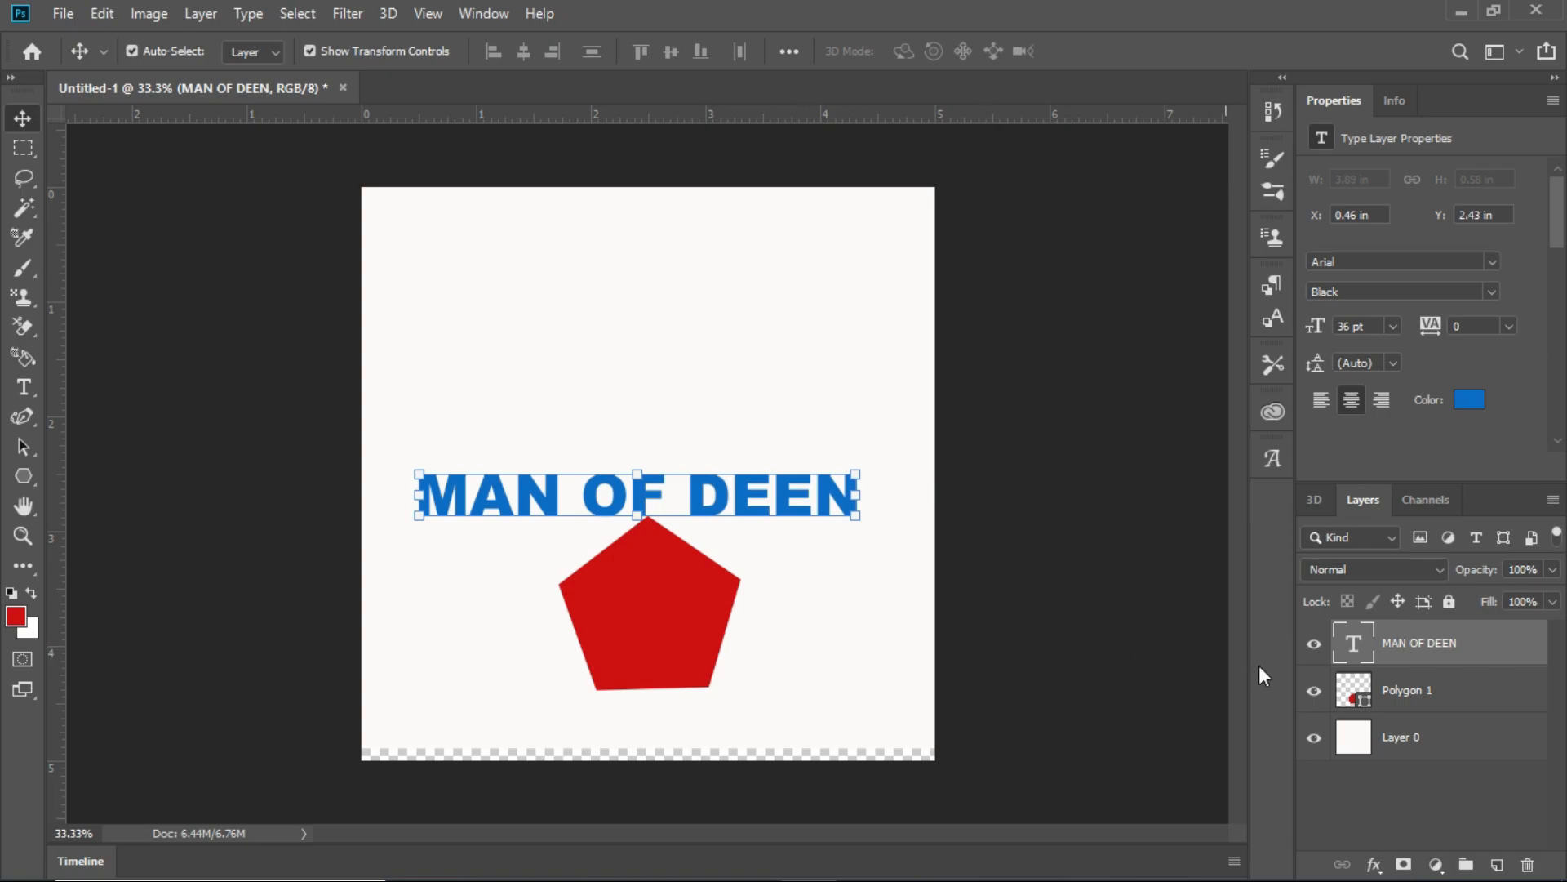
- Nudge the pentagon up and to the left so that its upper tip sits behind the word "OF"
{"action": "left_click", "coordinate": [1398, 691]}
{"action": "key", "text": "shift+Up"}
{"action": "key", "text": "shift+Up"}
{"action": "key", "text": "shift+Up"}
{"action": "key", "text": "shift+Up"}
{"action": "key", "text": "shift+Up"}
{"action": "key", "text": "shift+Up"}
{"action": "key", "text": "shift+Up"}
{"action": "key", "text": "shift+Up"}
{"action": "key", "text": "shift+Up"}
{"action": "key", "text": "shift+Up"}
{"action": "key", "text": "shift+Up"}
{"action": "key", "text": "shift+Up"}
{"action": "key", "text": "shift+Up"}
{"action": "key", "text": "shift+Up"}
{"action": "key", "text": "shift+Up"}
{"action": "key", "text": "shift+Up"}
{"action": "key", "text": "shift+Up"}
{"action": "key", "text": "shift+Up"}
{"action": "key", "text": "shift+Up"}
{"action": "key", "text": "shift+Up"}
{"action": "key", "text": "shift+Left"}
{"action": "key", "text": "shift+Left"}
{"action": "key", "text": "shift+Left"}
{"action": "key", "text": "shift+Left"}
{"action": "key", "text": "shift+Left"}
{"action": "key", "text": "shift+Left"}
{"action": "key", "text": "shift+Left"}
{"action": "key", "text": "shift+Down"}
{"action": "key", "text": "shift+Down"}
{"action": "key", "text": "shift+Down"}
{"action": "key", "text": "shift+Down"}
{"action": "key", "text": "shift+Down"}
{"action": "key", "text": "shift+Down"}
{"action": "key", "text": "shift+Down"}
{"action": "key", "text": "shift+Down"}
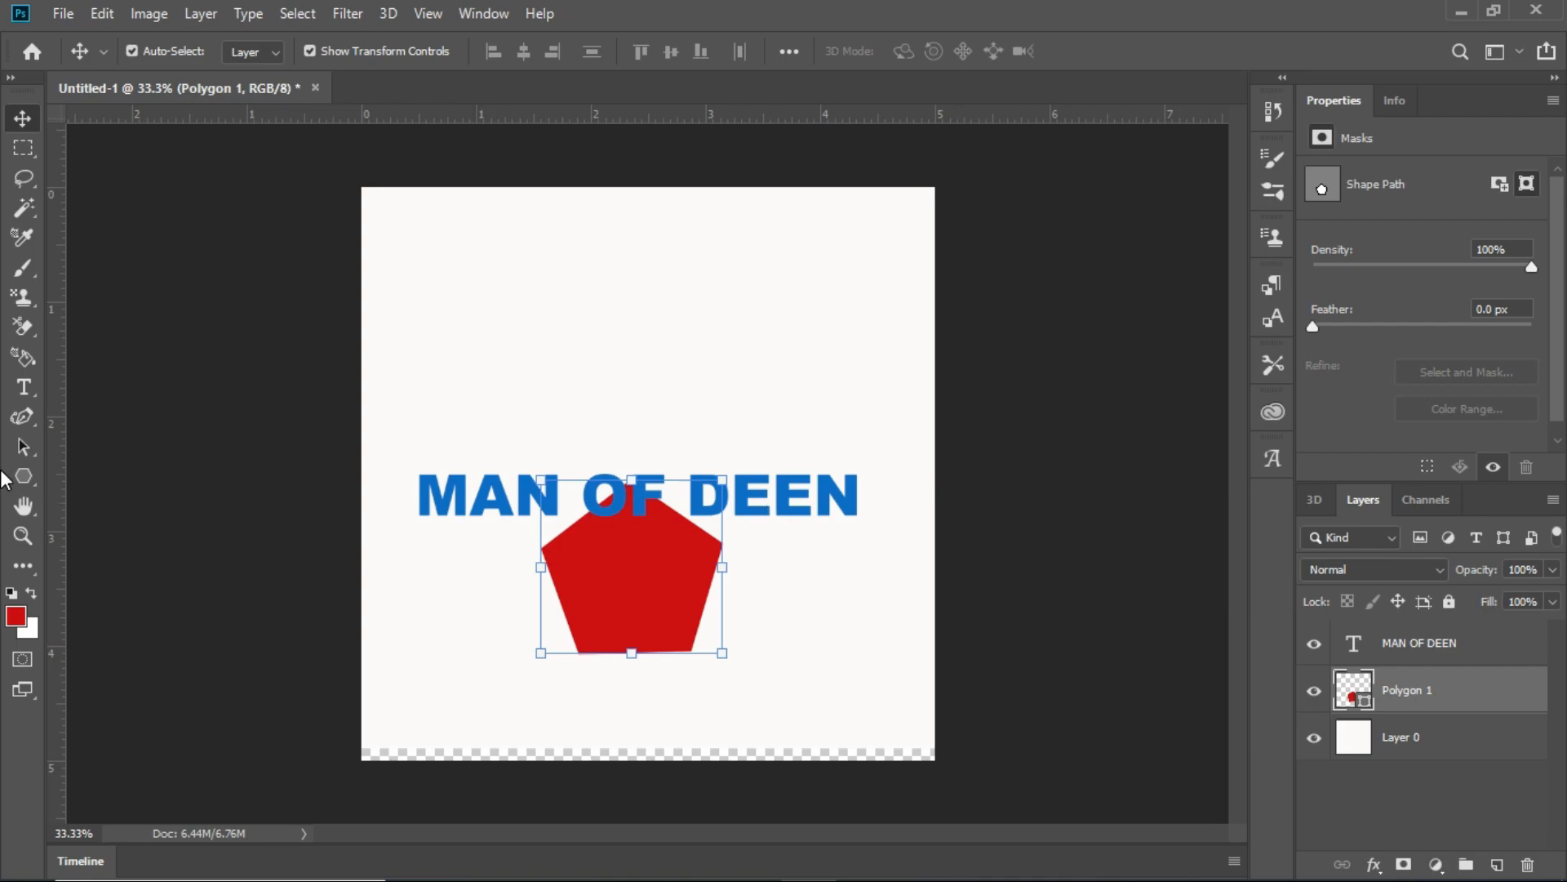
- Draw a red ellipse about 624 px wide and 678 px high behind the text, overlapping the pentagon
{"action": "left_click", "coordinate": [25, 476]}
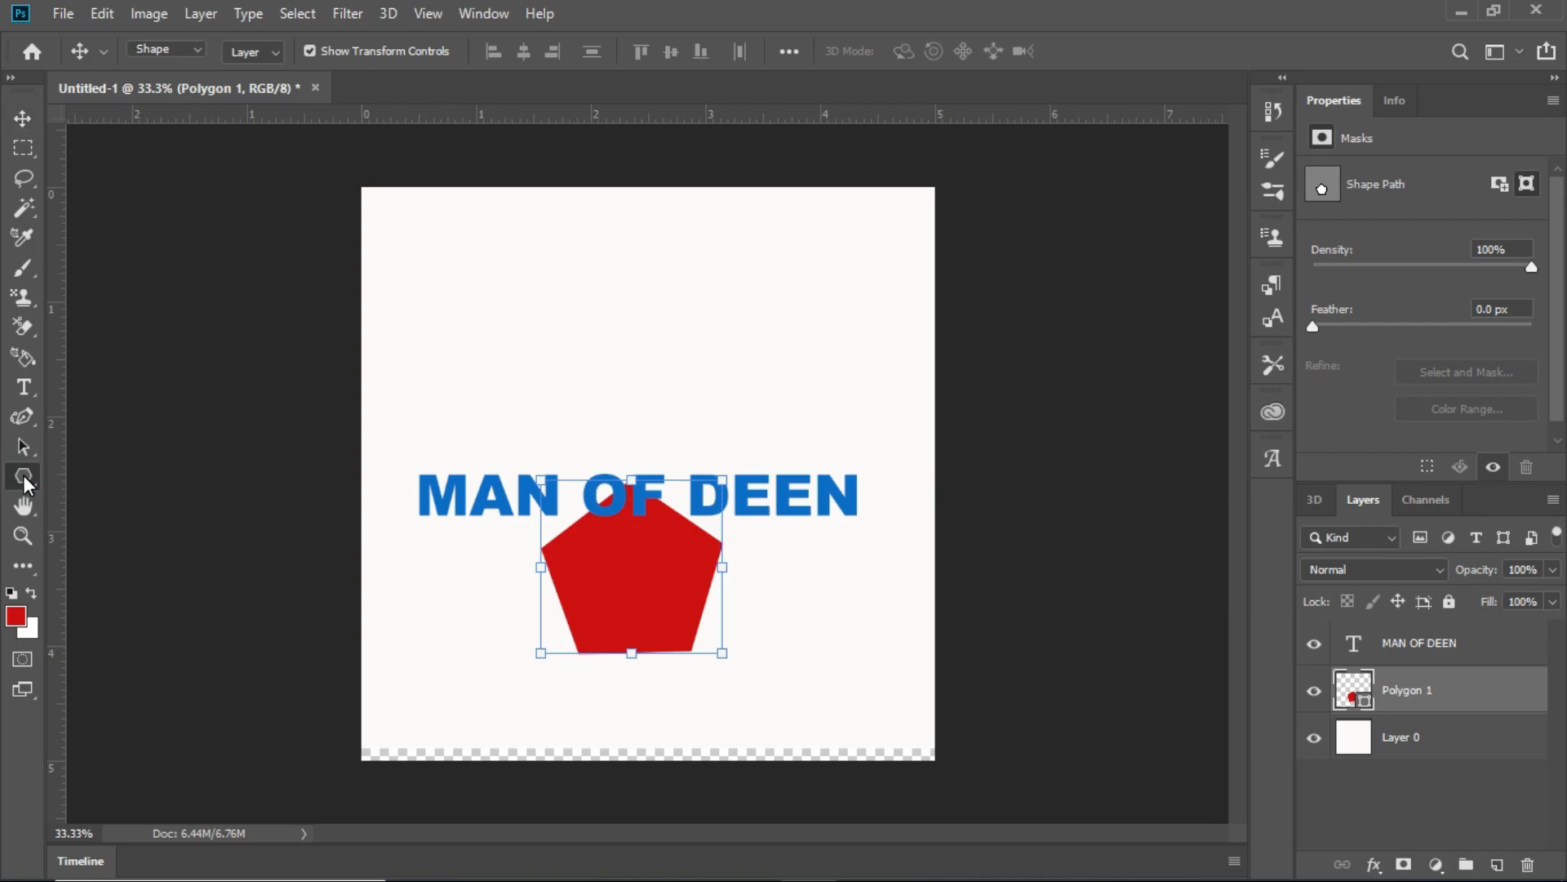
{"action": "left_click", "coordinate": [23, 473]}
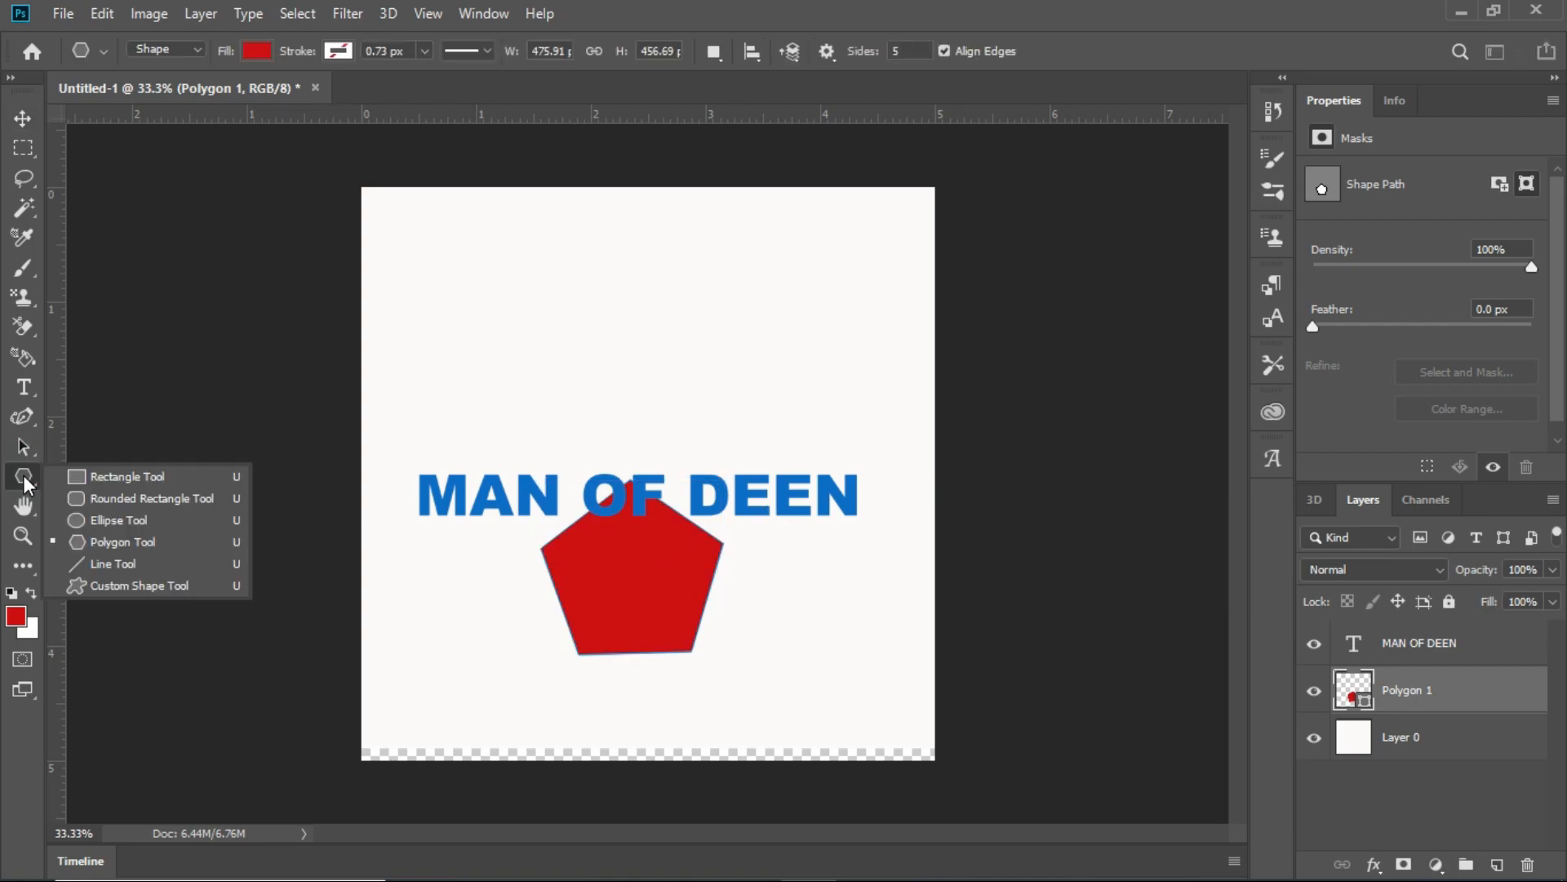
{"action": "left_click", "coordinate": [144, 512]}
{"action": "left_click_drag", "start_coordinate": [589, 285], "coordinate": [828, 544]}
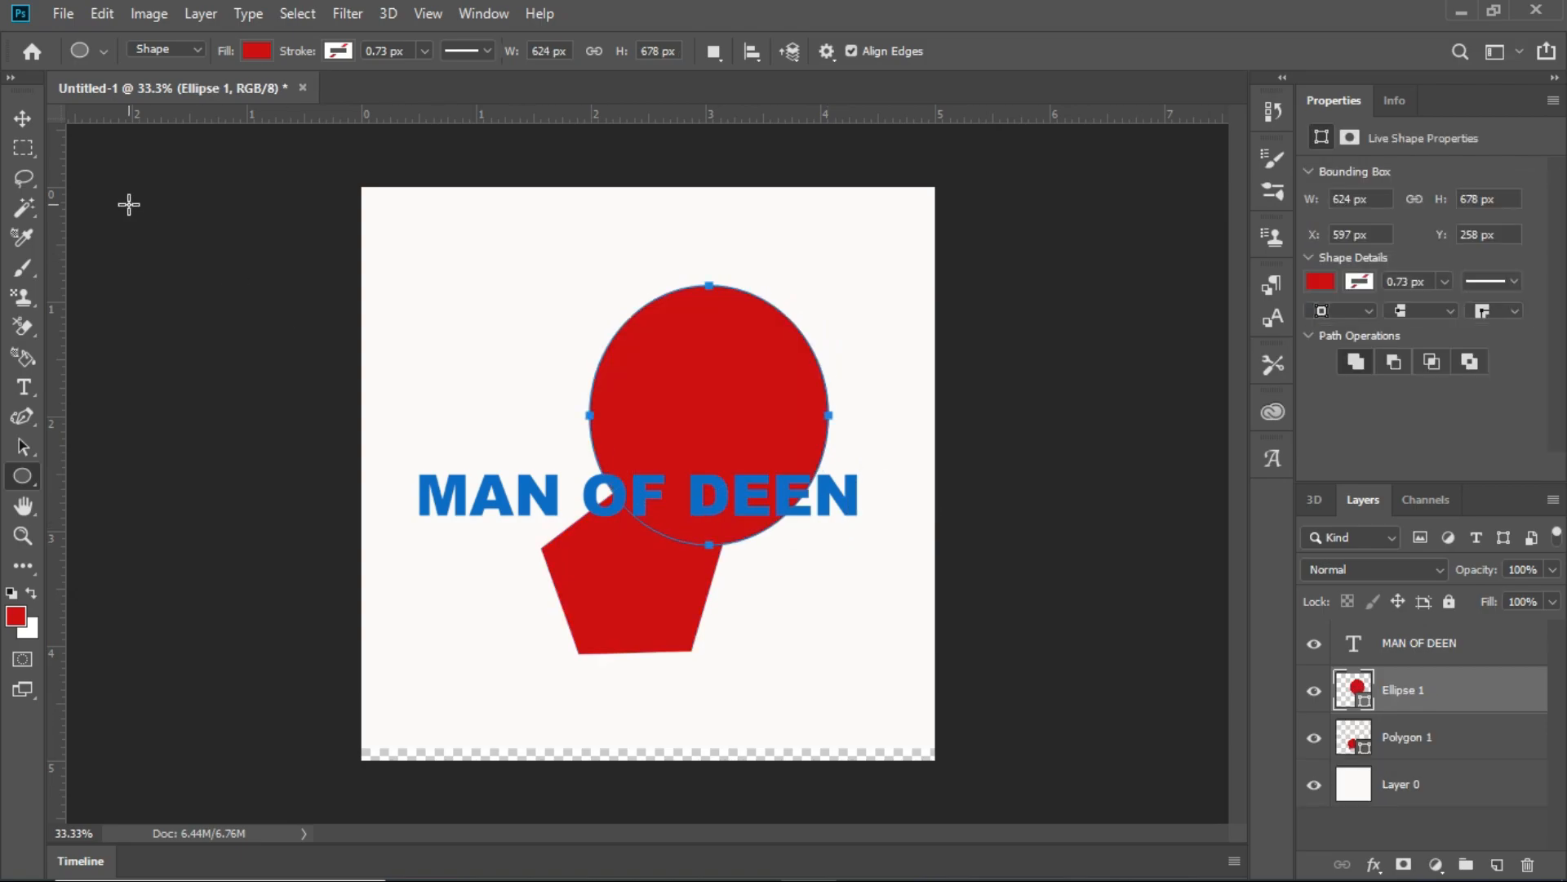
{"action": "left_click", "coordinate": [27, 124]}
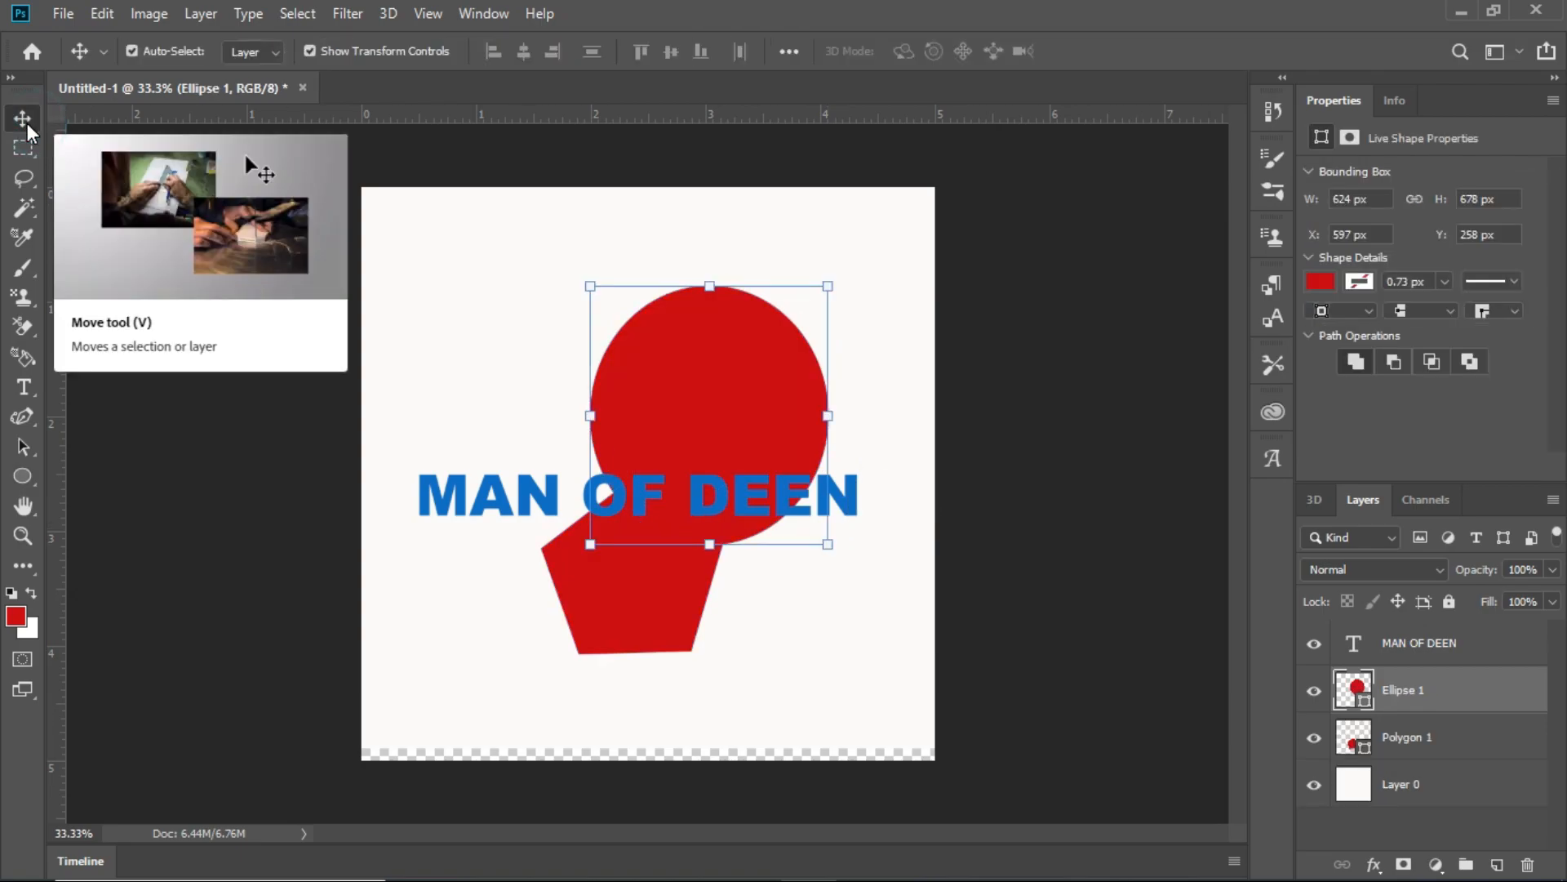
- Draw a red rectangle about 888 by 321 px below the pentagon and move it up to about X 333 px, Y 1122 px
{"action": "left_click", "coordinate": [31, 482]}
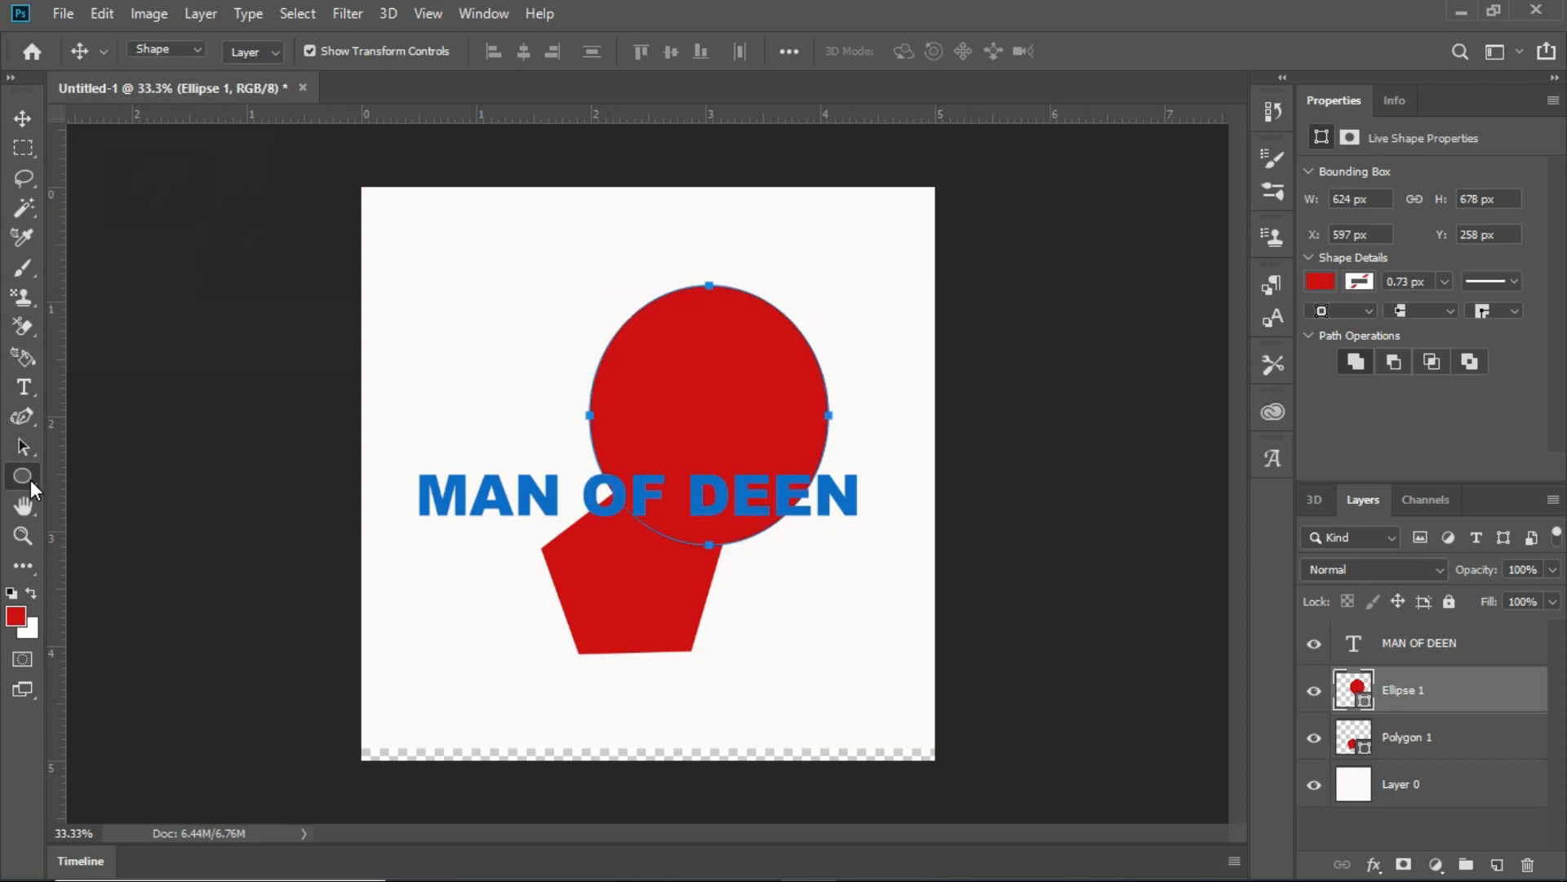
{"action": "right_click", "coordinate": [31, 478]}
{"action": "left_click", "coordinate": [148, 472]}
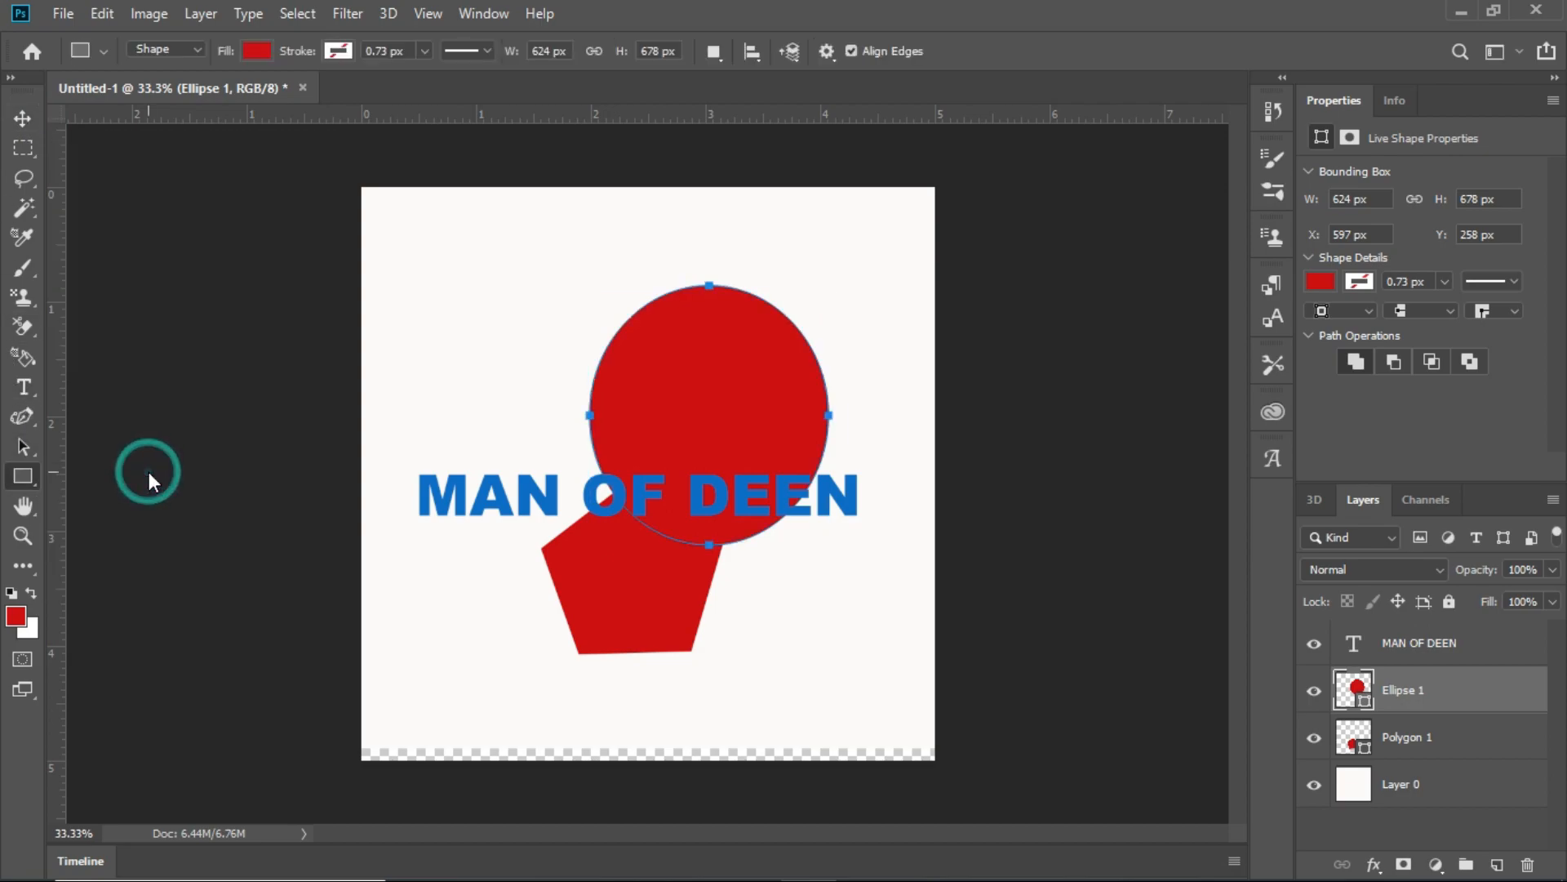
{"action": "left_click_drag", "start_coordinate": [486, 652], "coordinate": [824, 774]}
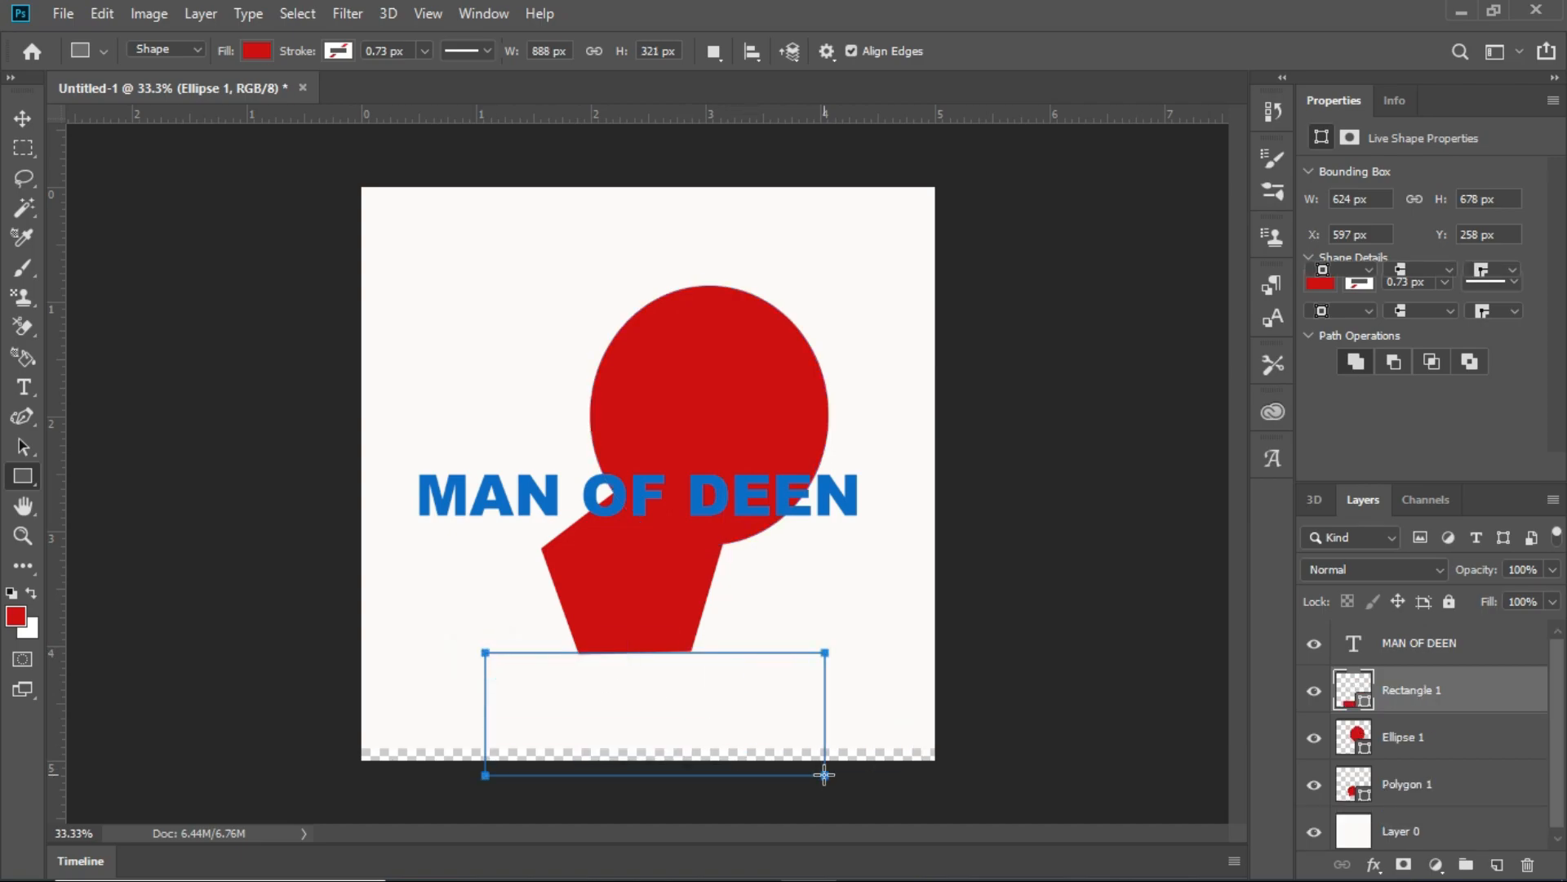
{"action": "left_click", "coordinate": [25, 121]}
{"action": "left_click_drag", "start_coordinate": [609, 677], "coordinate": [617, 642]}
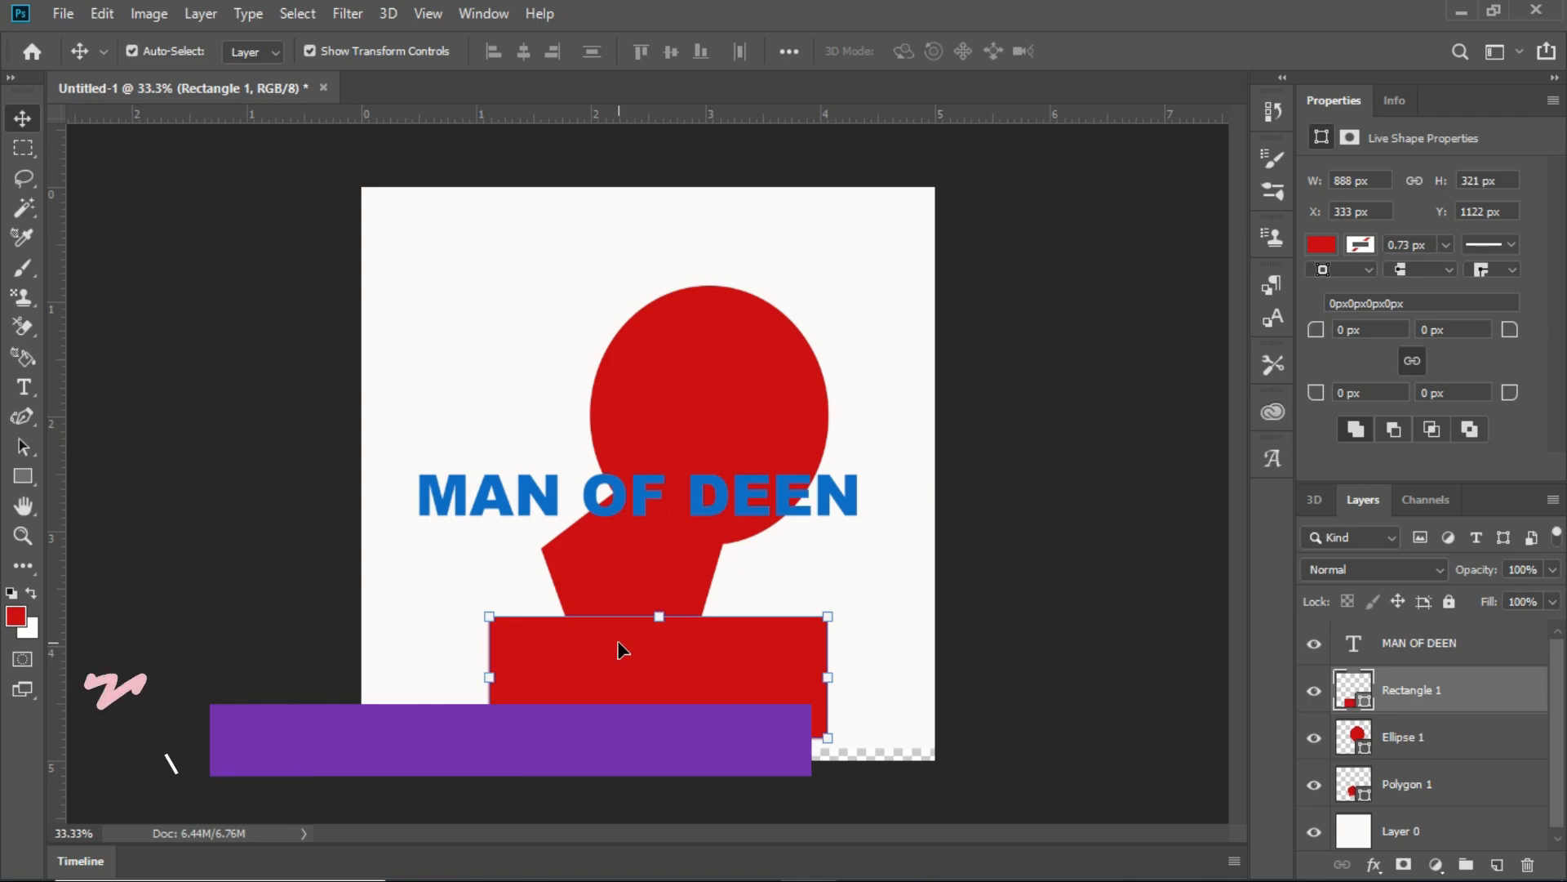
- Undo all shape and text edits step by step, back to the blank canvas with only the locked background
{"action": "key", "text": "ctrl+z"}
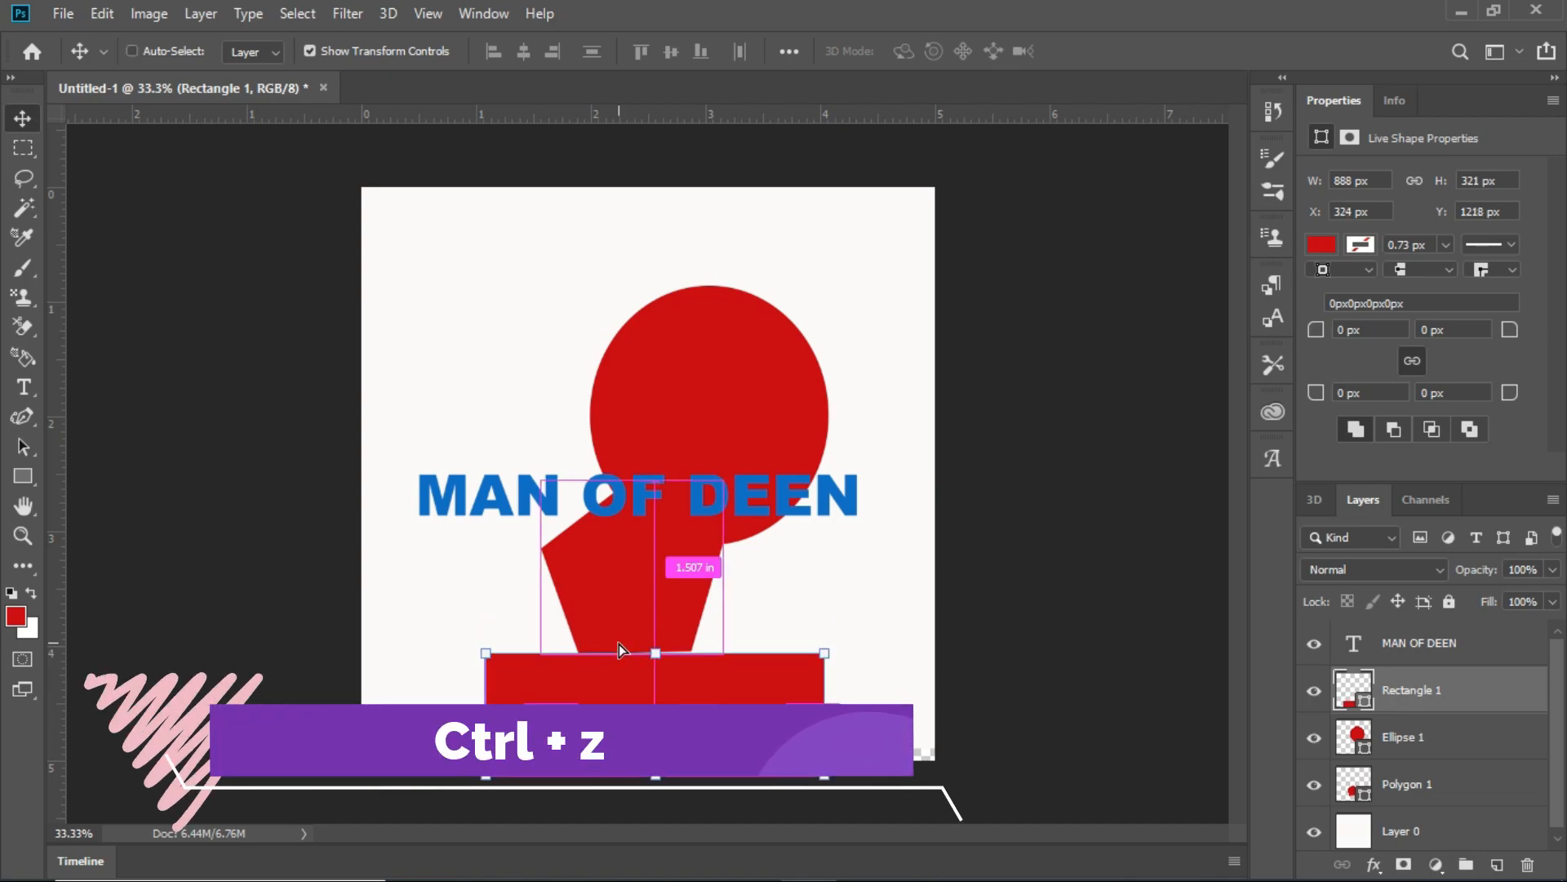
{"action": "key", "text": "ctrl+z"}
{"action": "key", "text": "ctrl+z"}
{"action": "key", "text": "ctrl+z"}
{"action": "key", "text": "ctrl+z"}
{"action": "key", "text": "ctrl+z"}
{"action": "key", "text": "ctrl+z"}
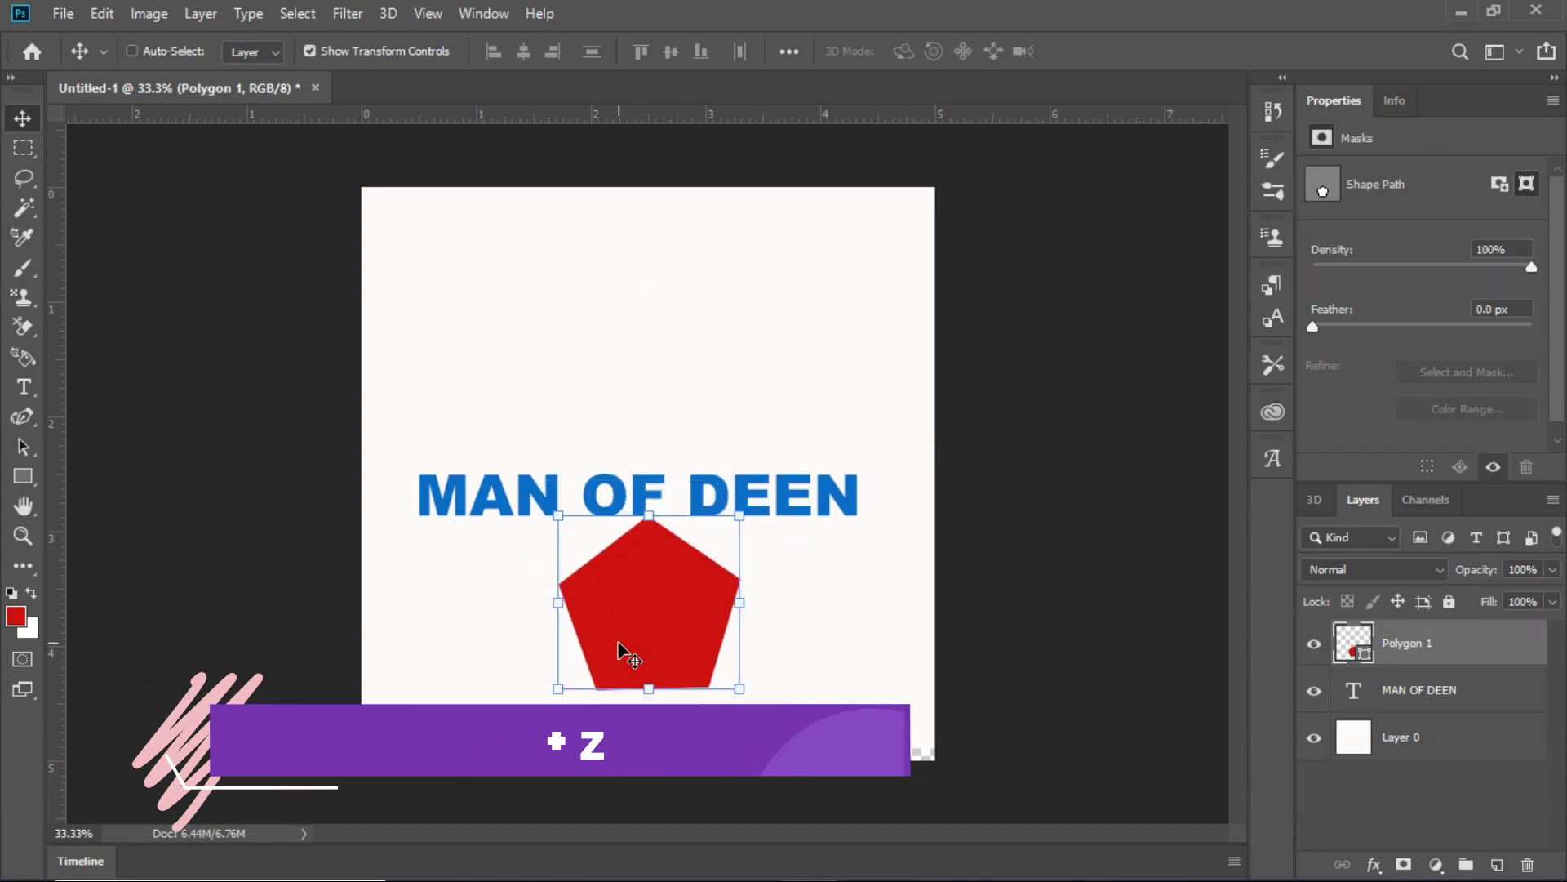
{"action": "key", "text": "ctrl+z"}
{"action": "key", "text": "ctrl+z"}
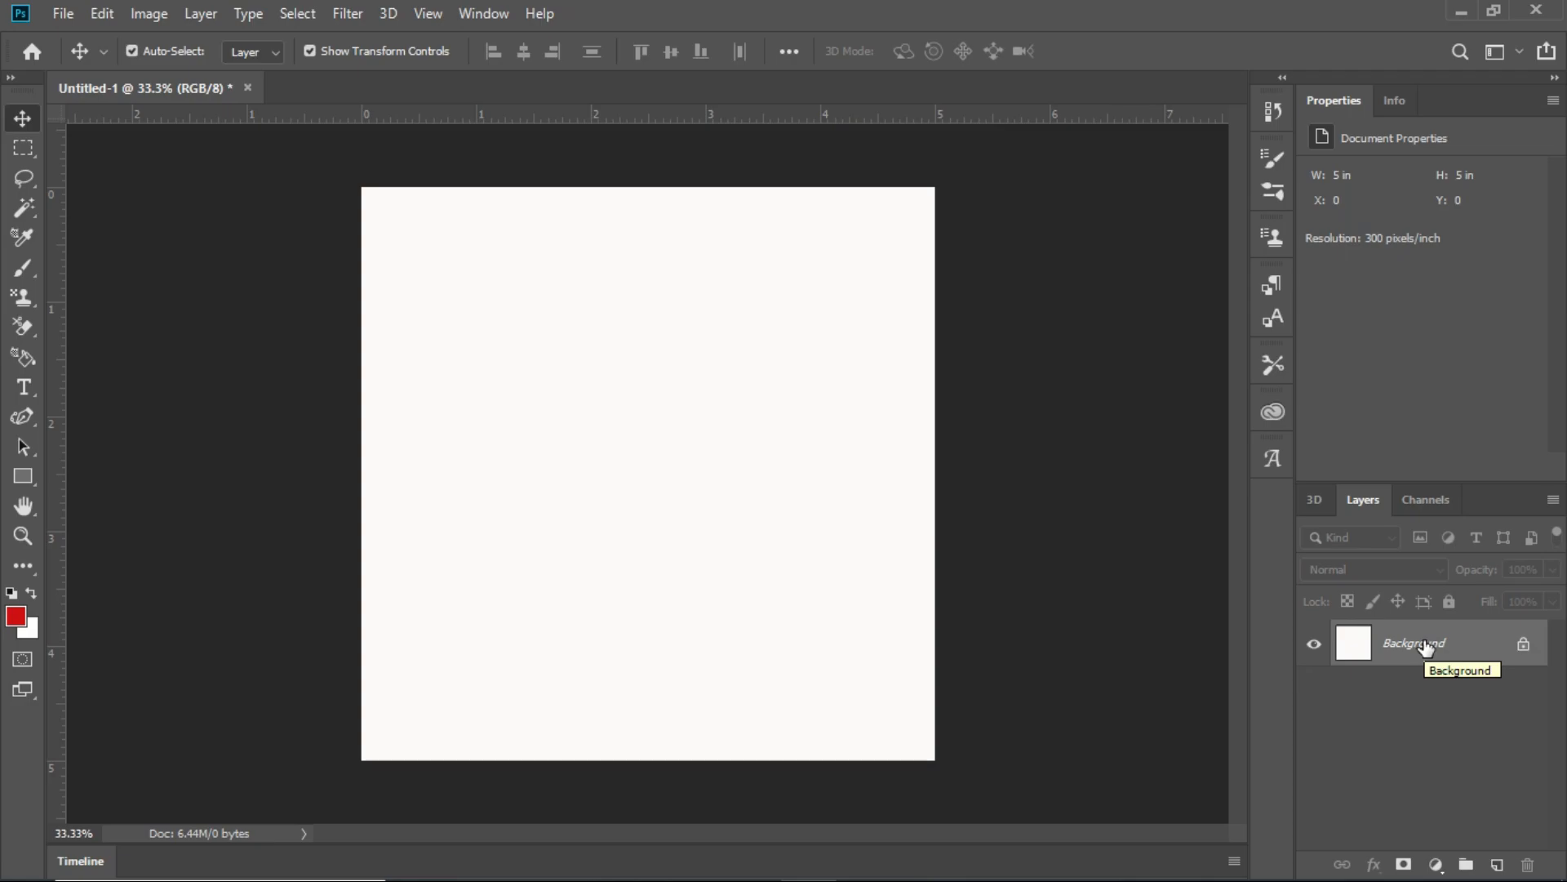
- Set the foreground color to near-black 080101
{"action": "left_click", "coordinate": [16, 617]}
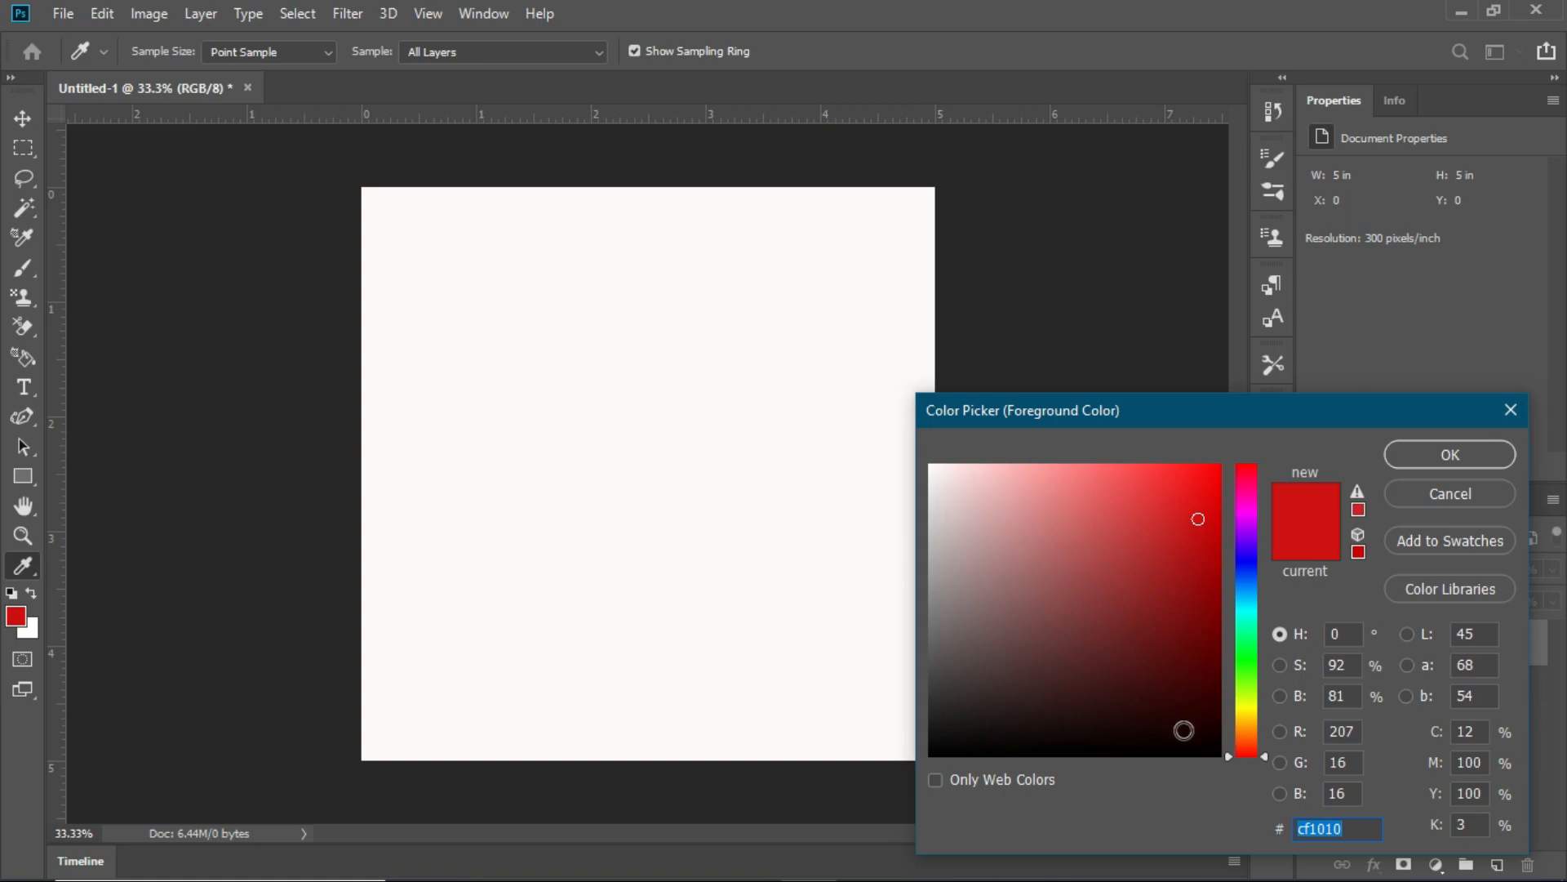
{"action": "left_click", "coordinate": [1168, 747]}
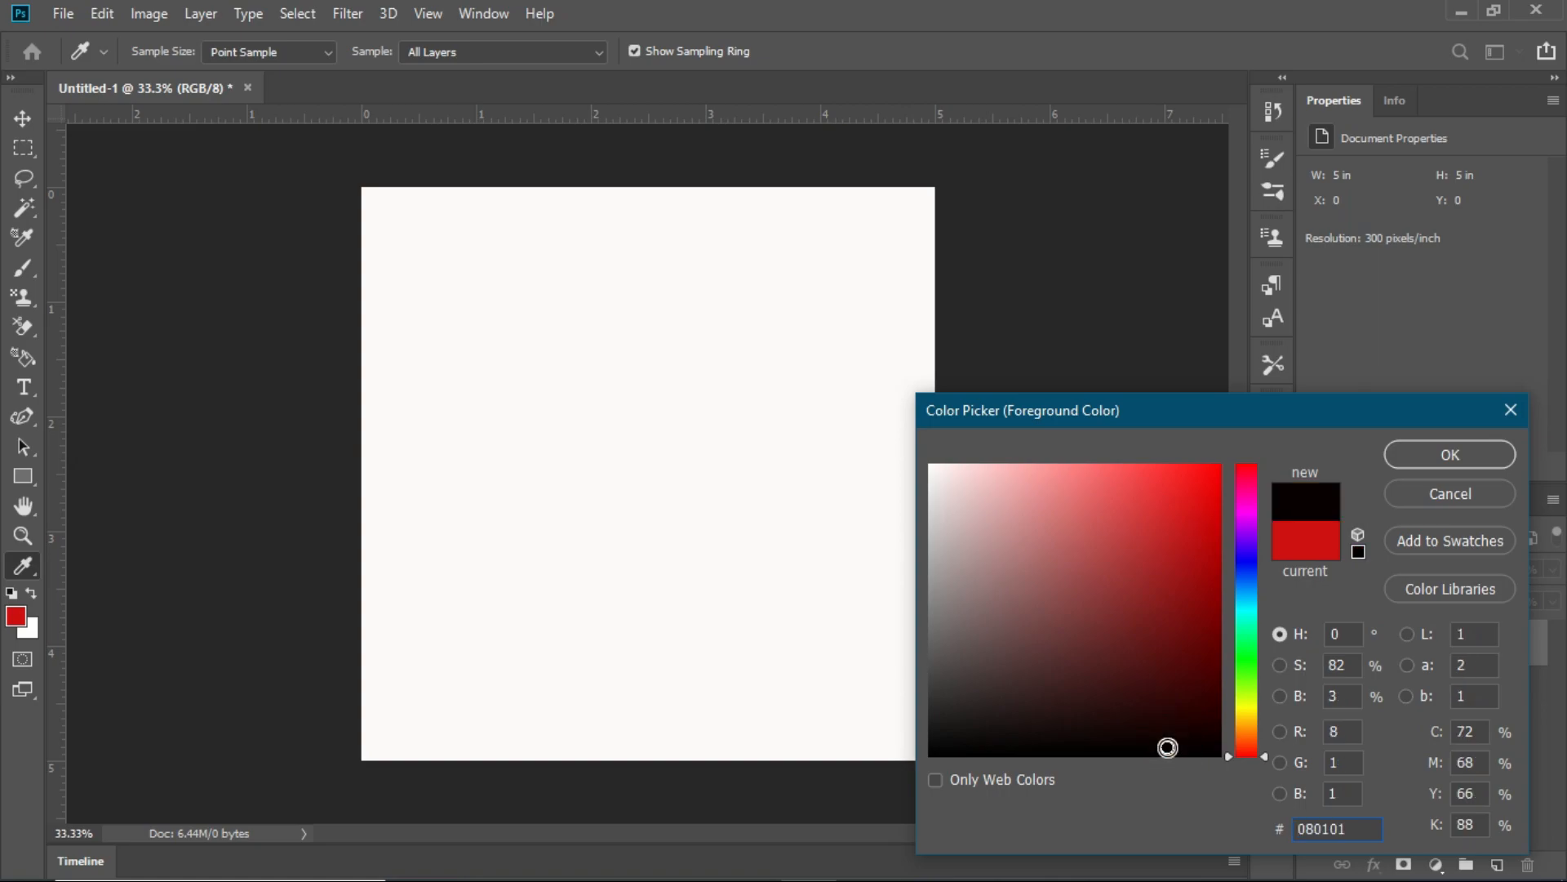
{"action": "left_click", "coordinate": [1478, 457]}
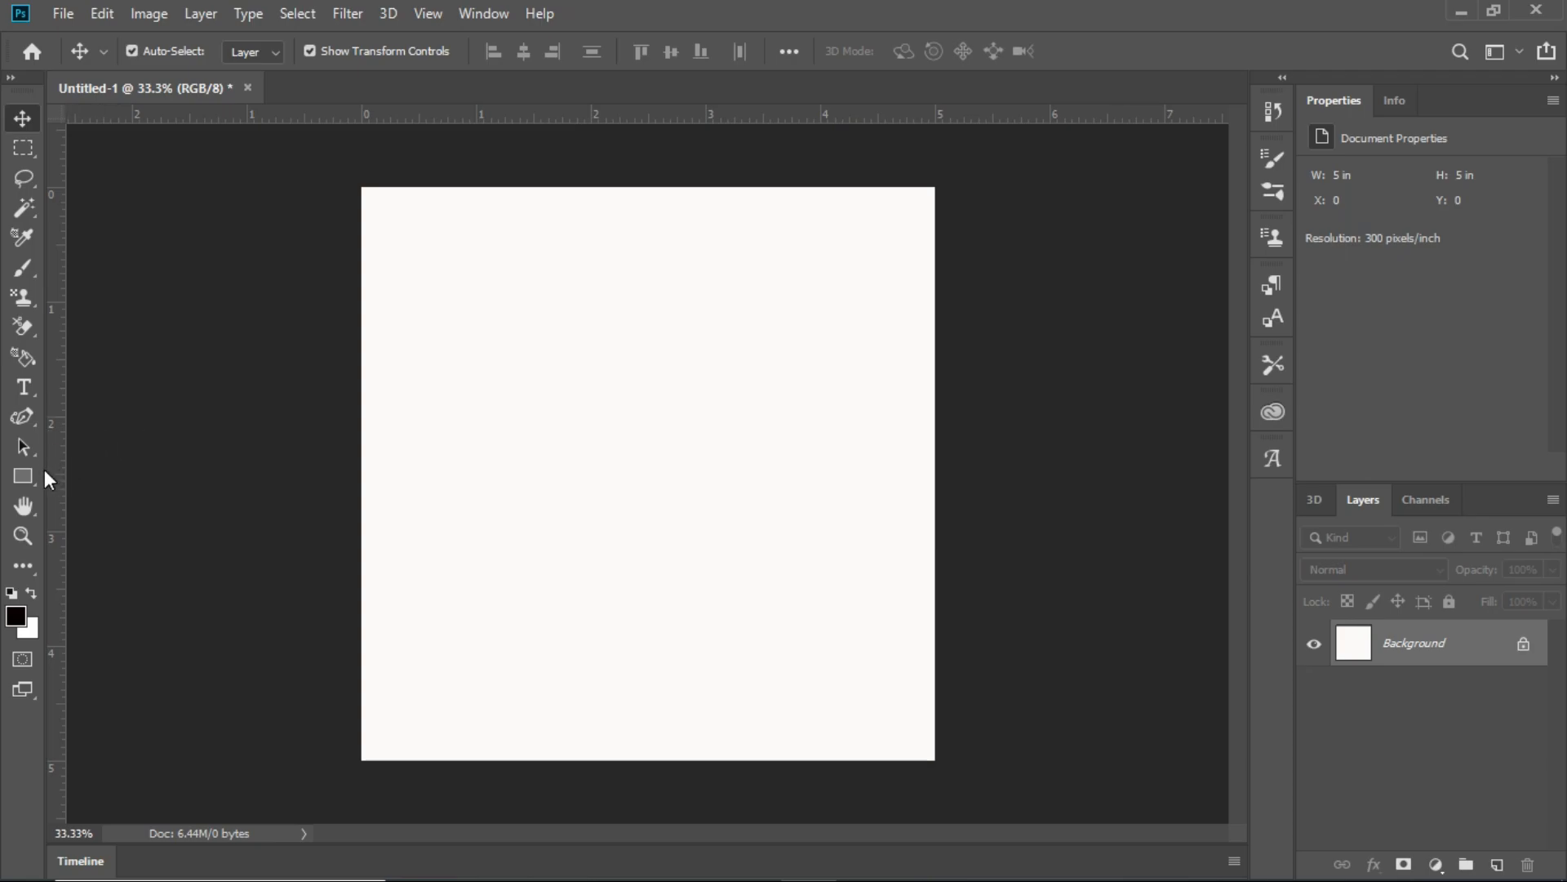
- Draw a black rectangle about 846 px wide and 570 px high in the middle of the canvas
{"action": "left_click", "coordinate": [23, 476]}
{"action": "left_click", "coordinate": [486, 334]}
{"action": "left_click_drag", "start_coordinate": [489, 343], "coordinate": [808, 550]}
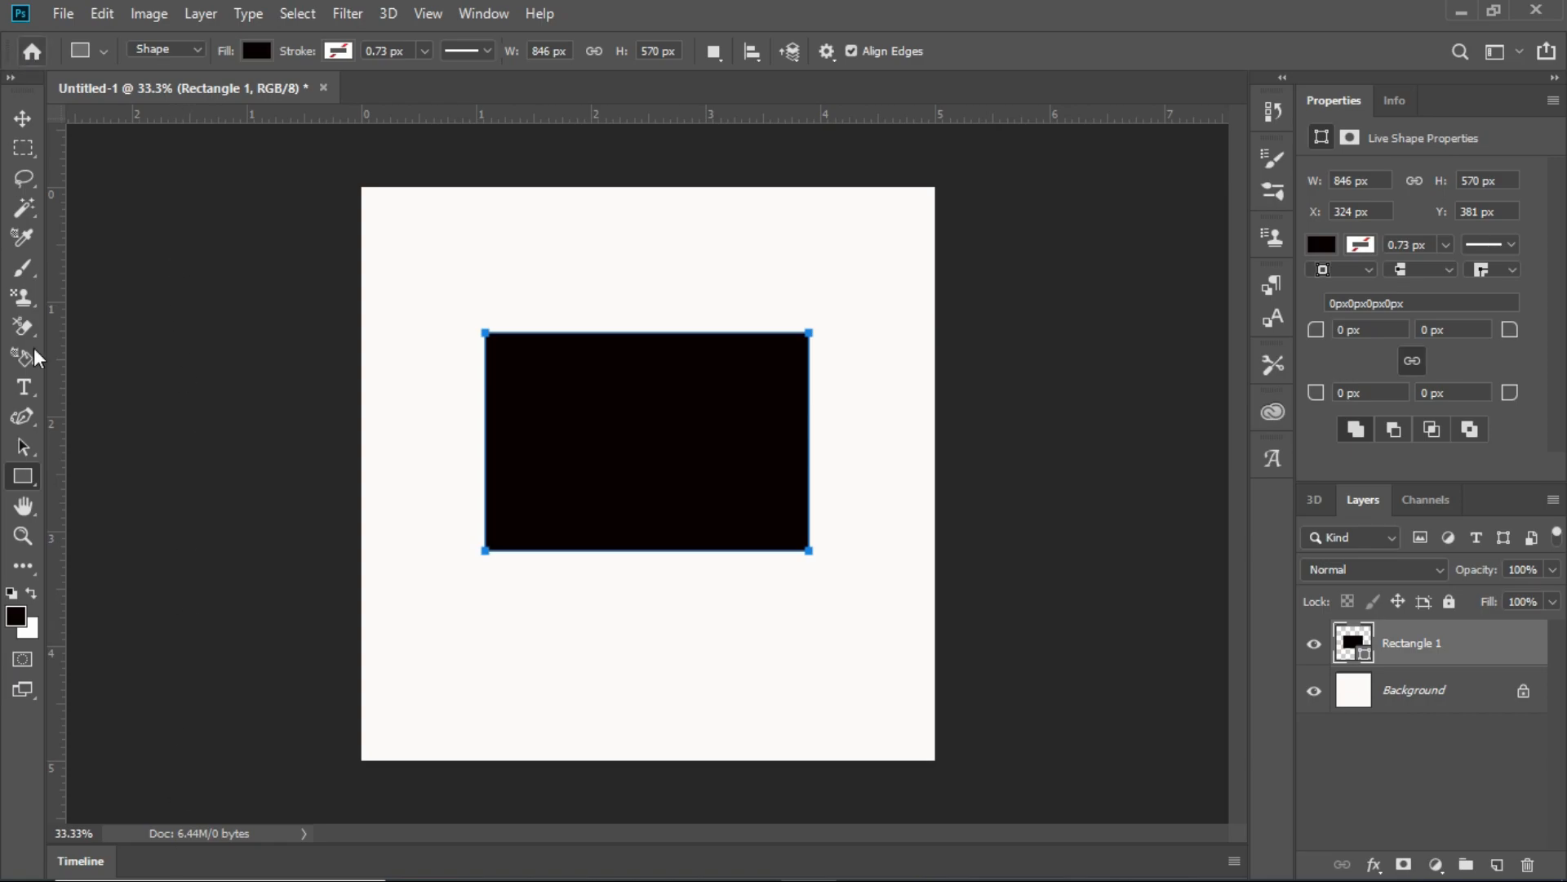
{"action": "left_click", "coordinate": [24, 118]}
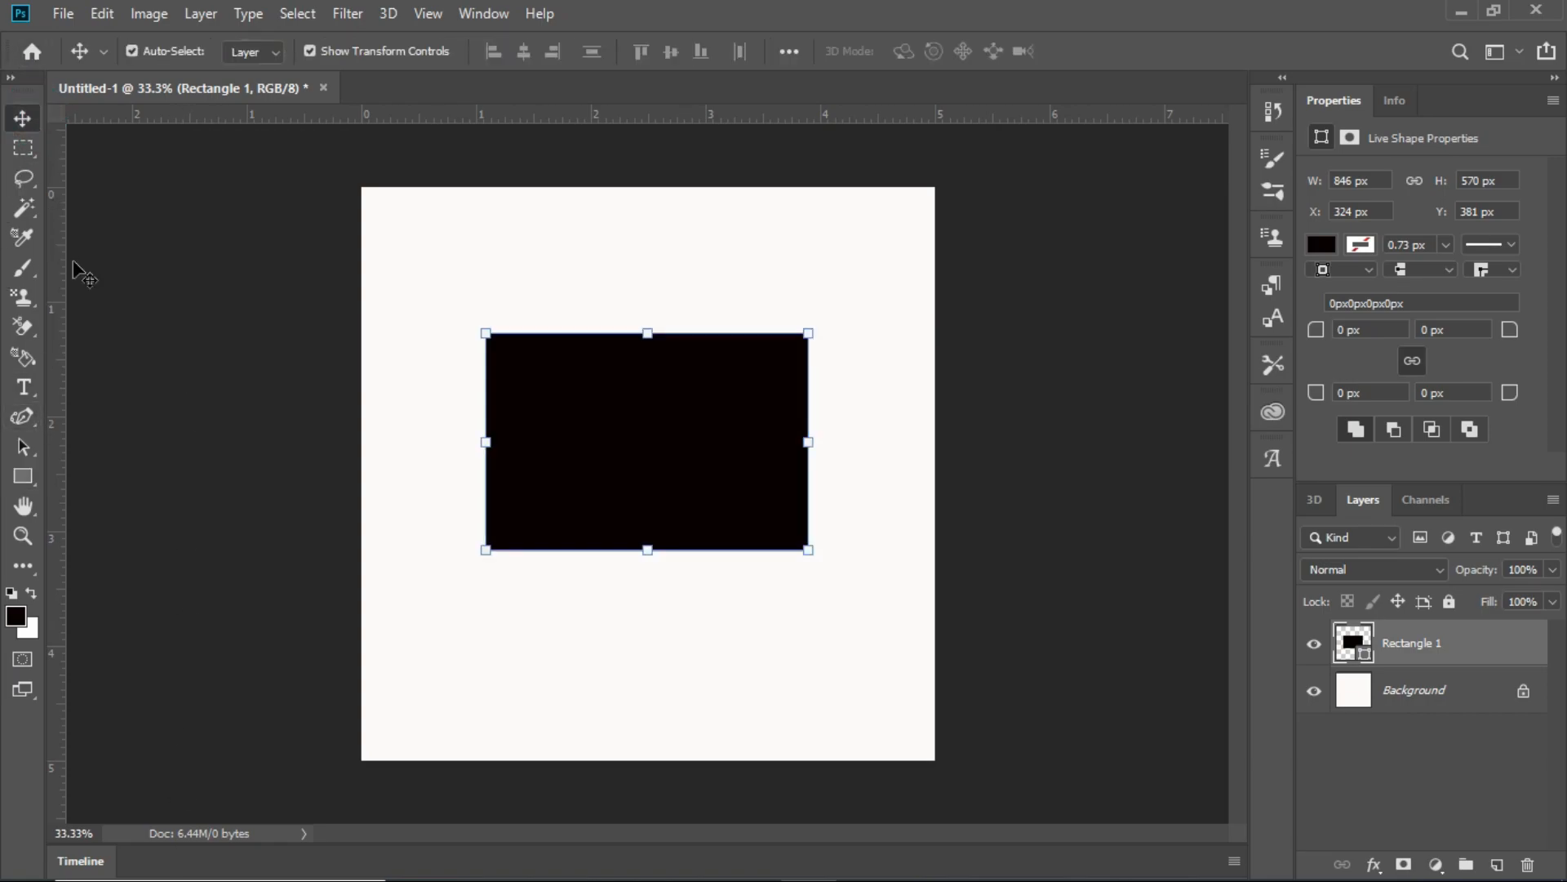
- Switch between the text and rectangle tools, and undo the black rectangle
{"action": "left_click", "coordinate": [24, 387]}
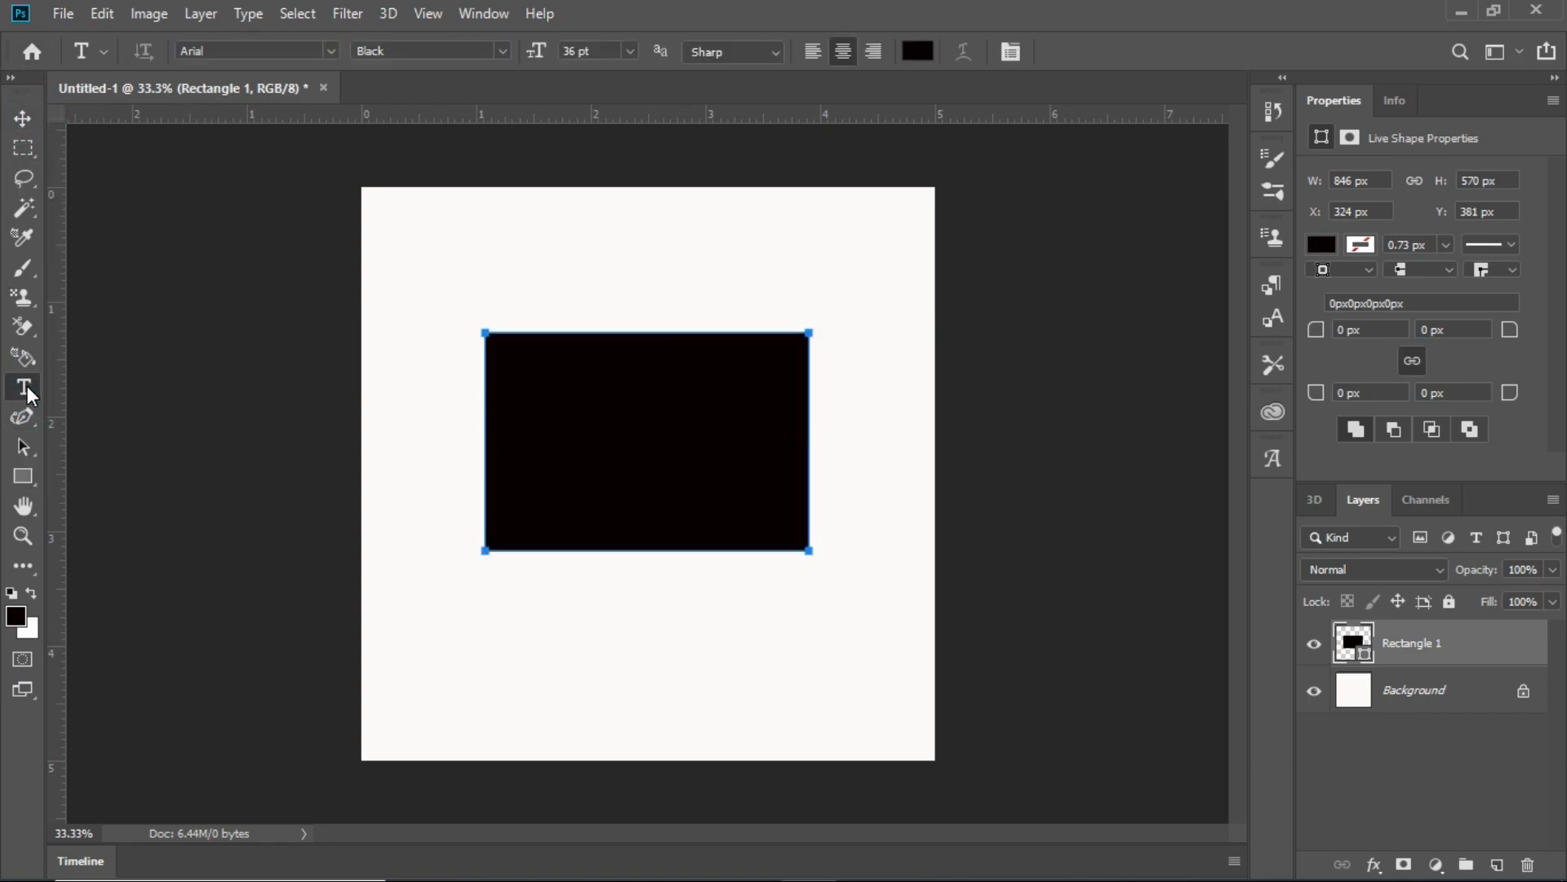
{"action": "left_click", "coordinate": [24, 481]}
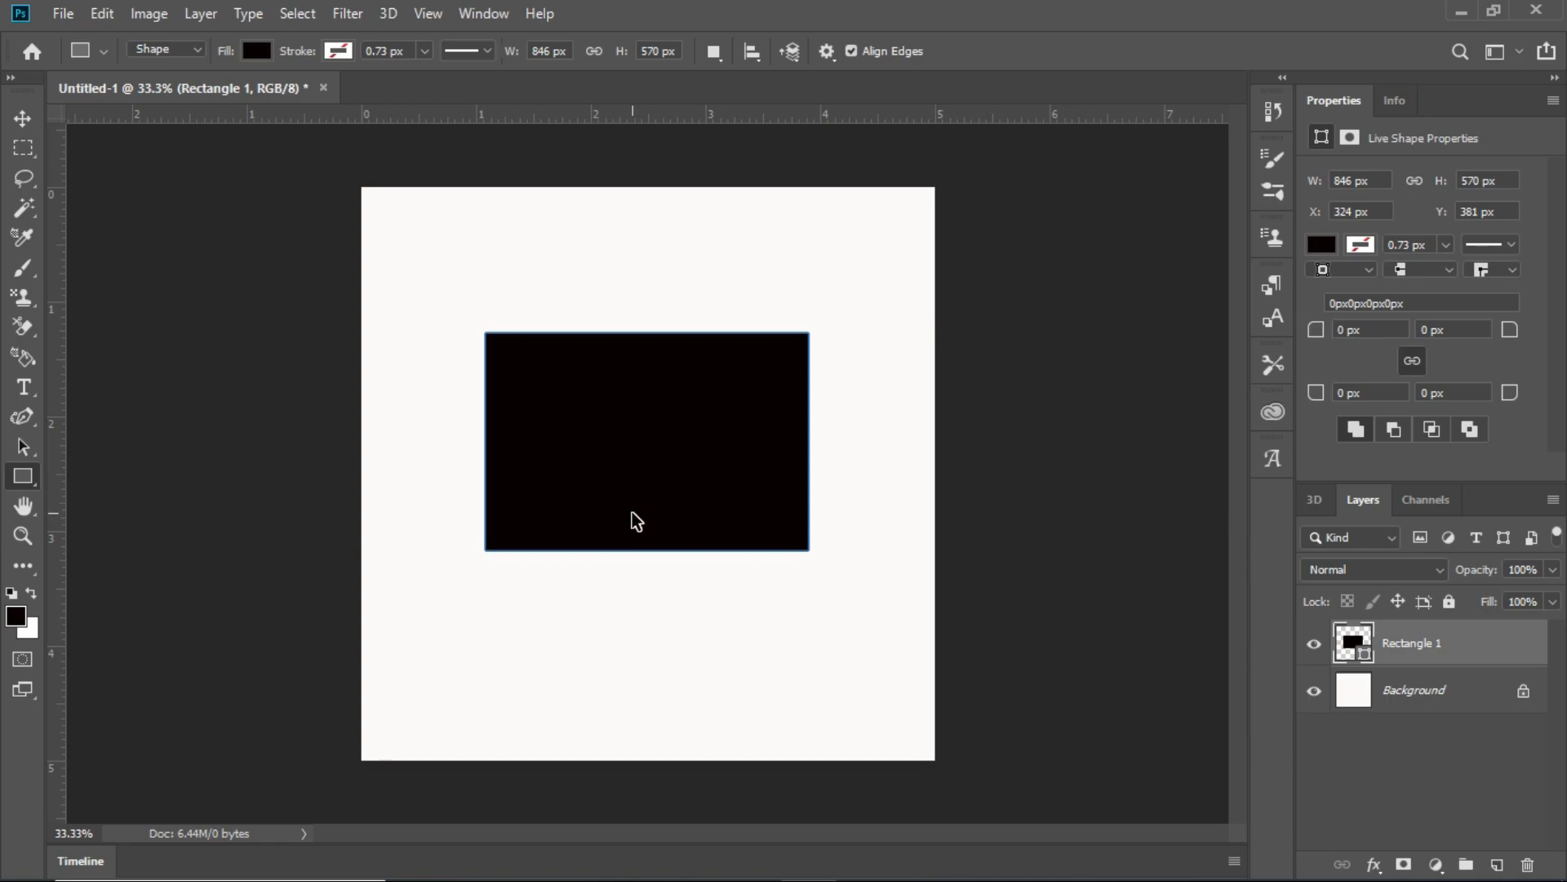
{"action": "key", "text": "ctrl+z"}
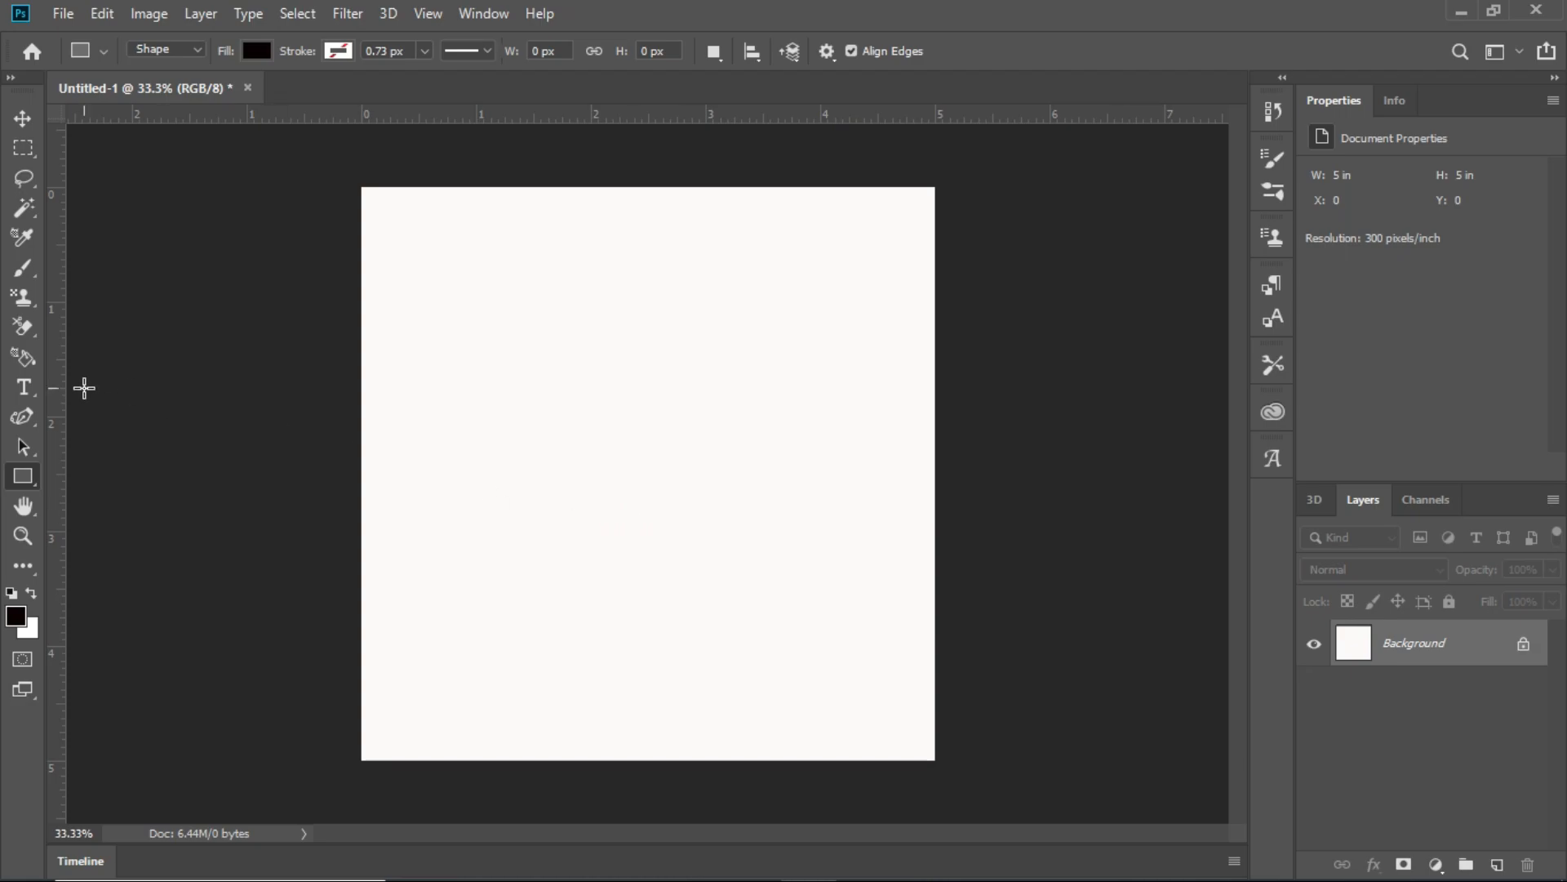
- Add the black text "MAN OF DEEN" in 36 pt Arial Black in the upper part of the canvas
{"action": "left_click", "coordinate": [23, 387]}
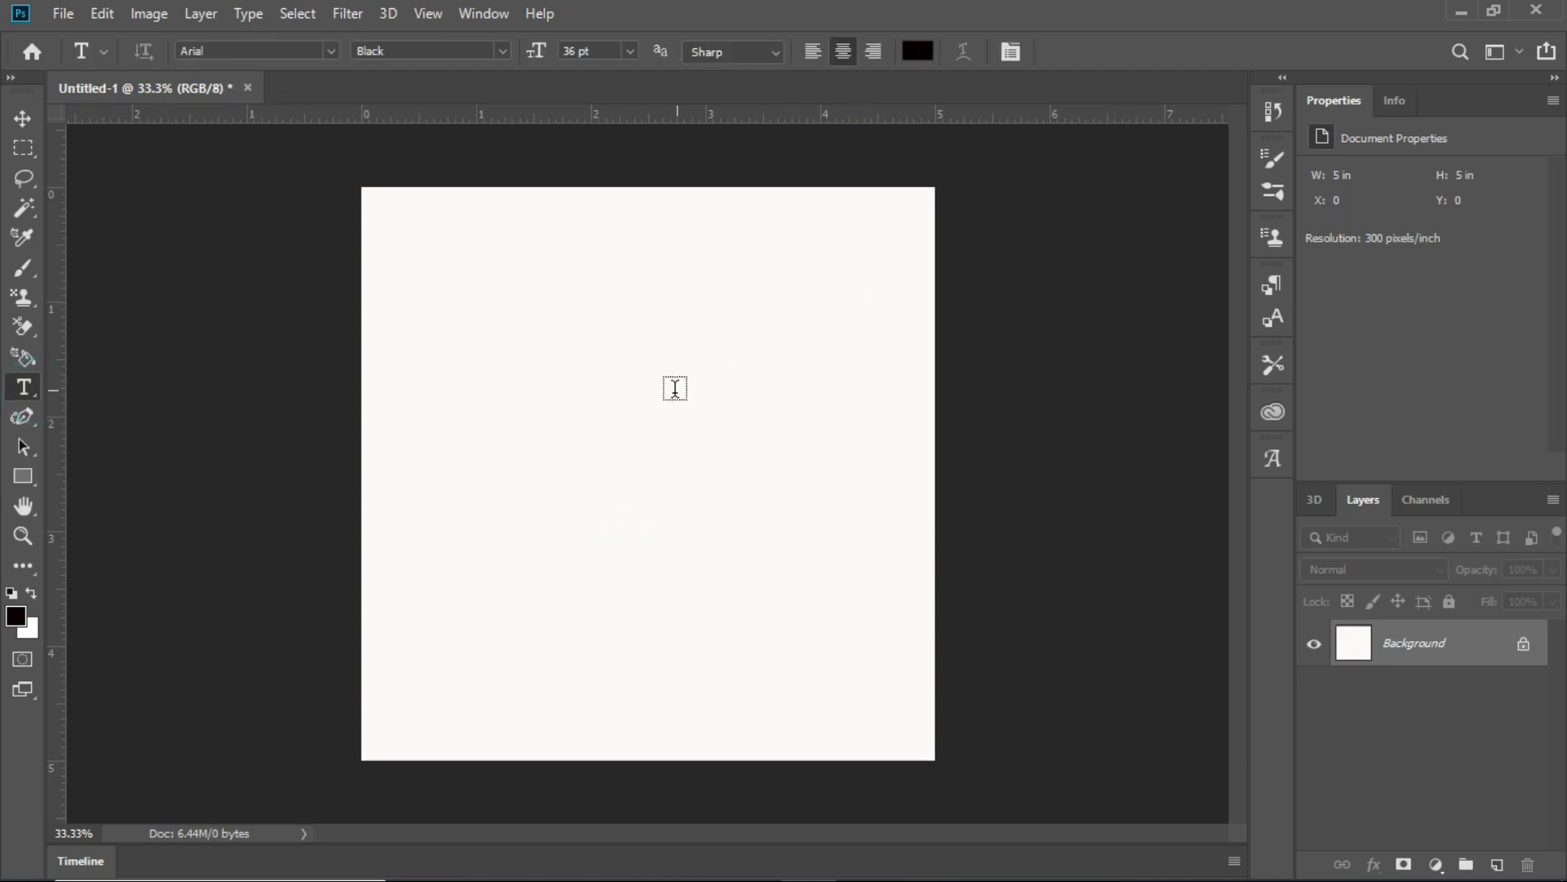
{"action": "left_click", "coordinate": [562, 401]}
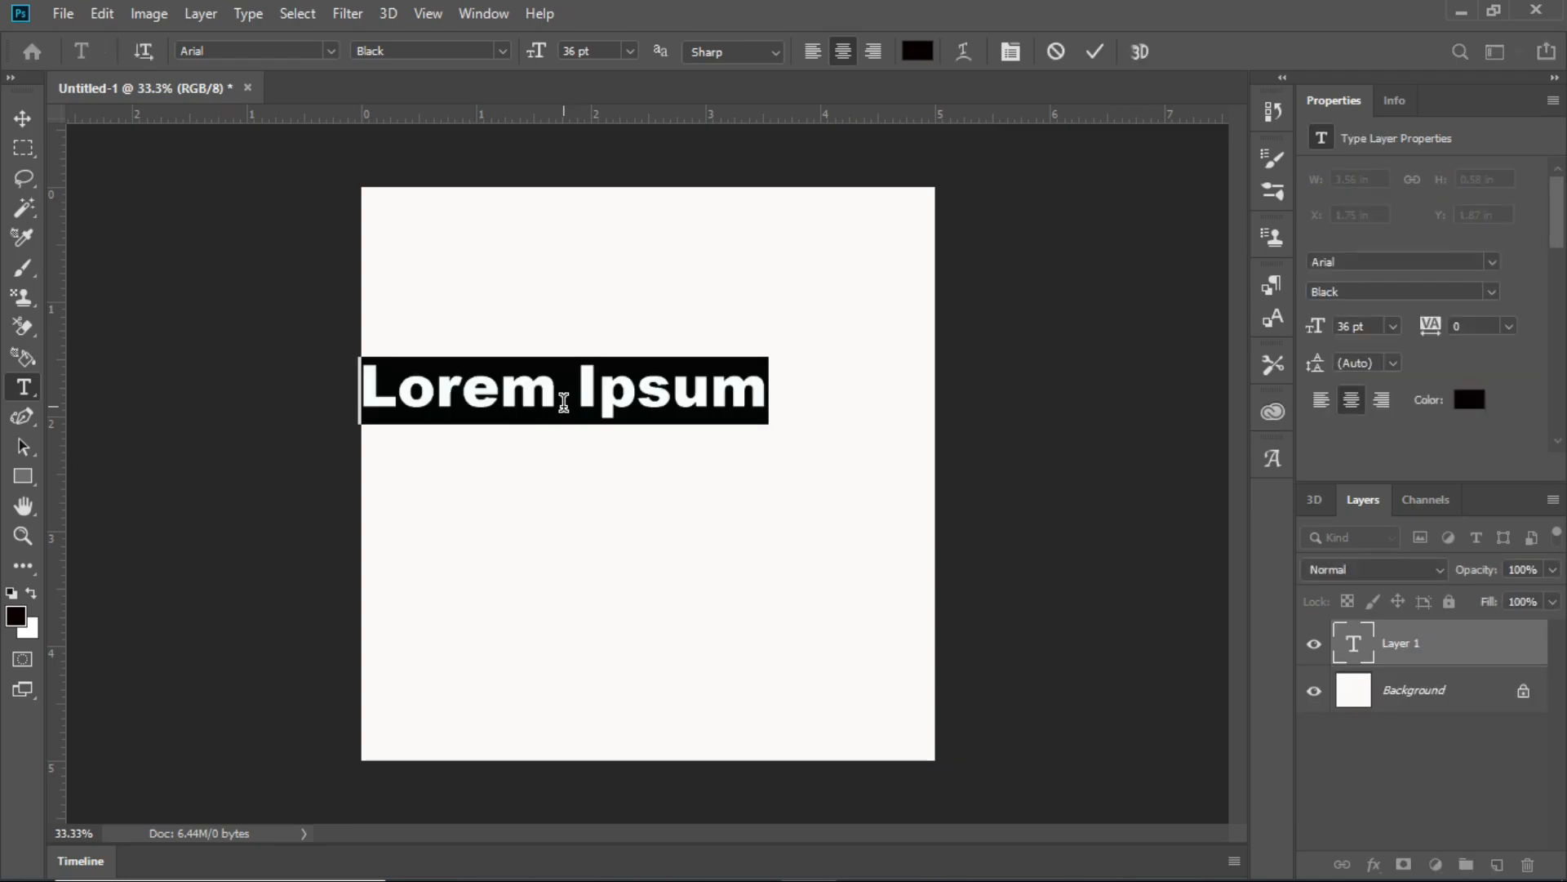
{"action": "type", "text": "MA"}
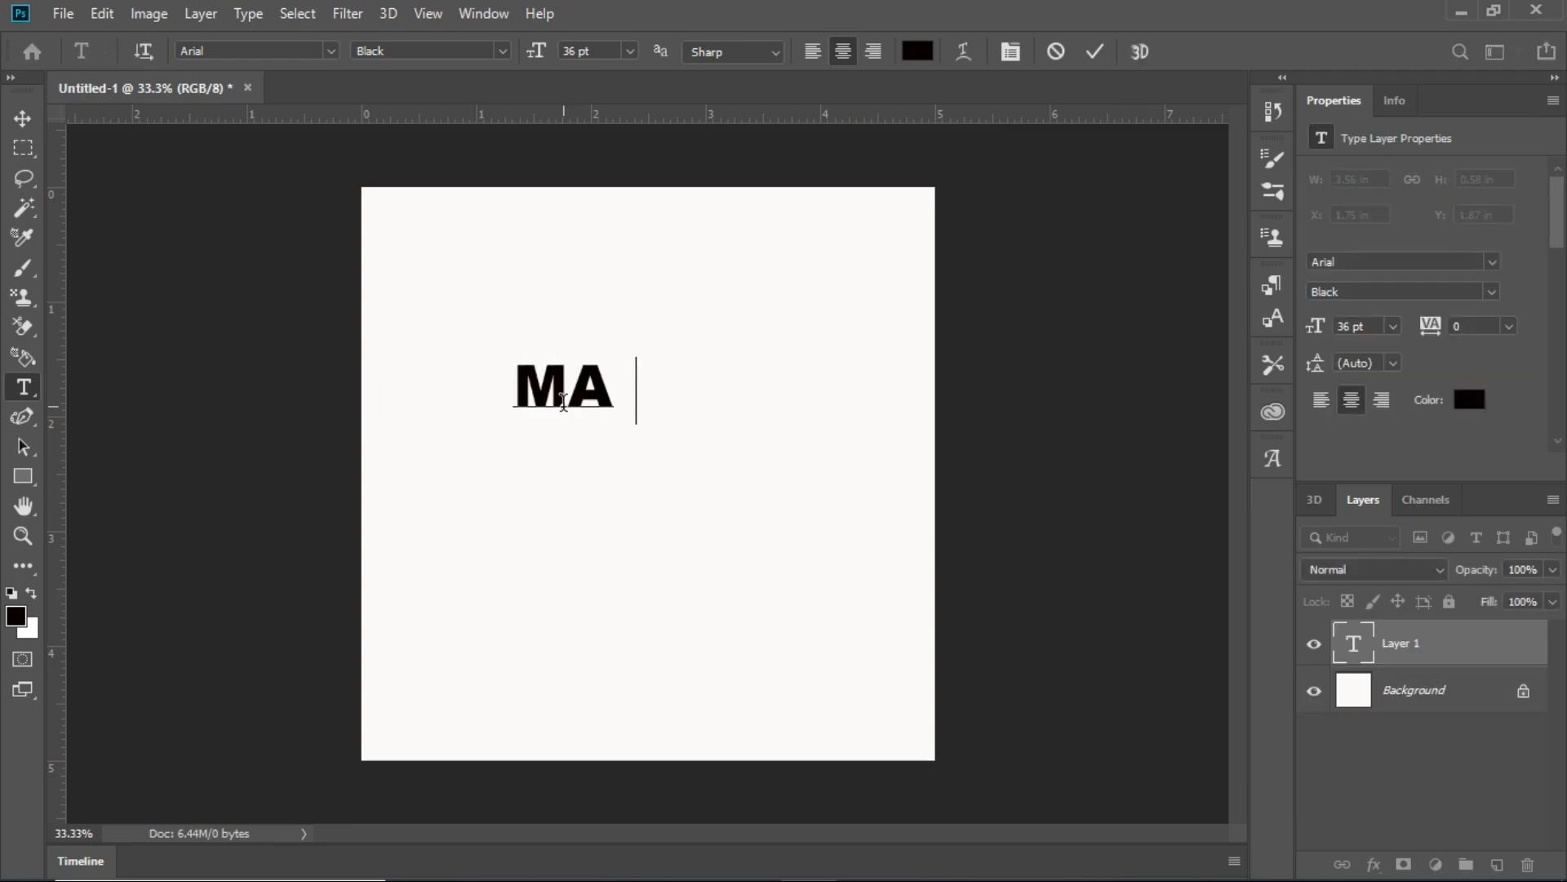
{"action": "type", "text": "N OF "}
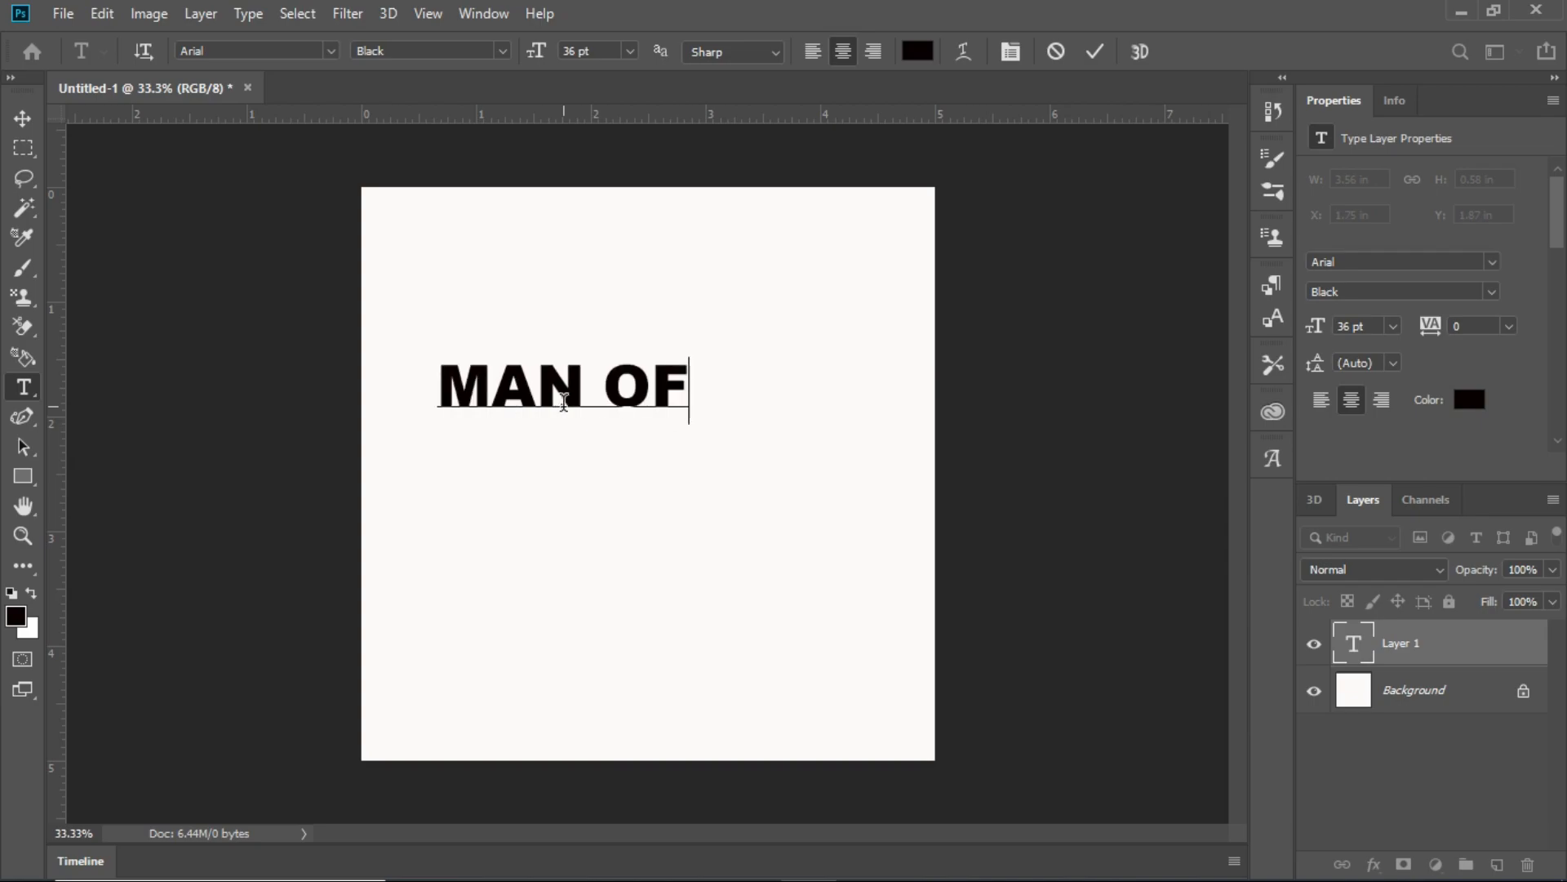
{"action": "type", "text": "DEE"}
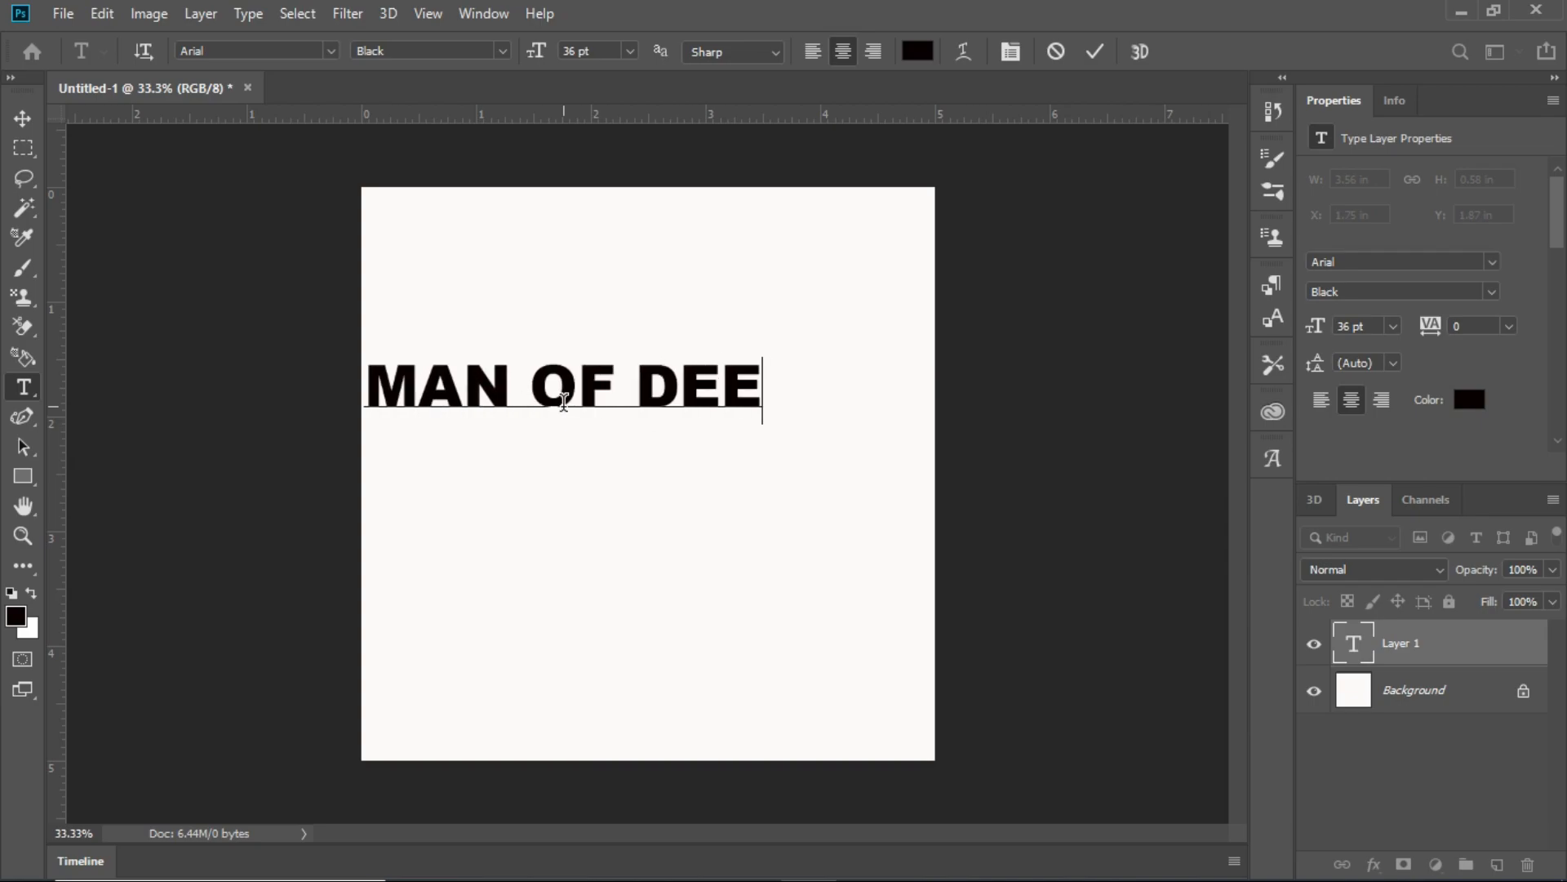
{"action": "type", "text": "N"}
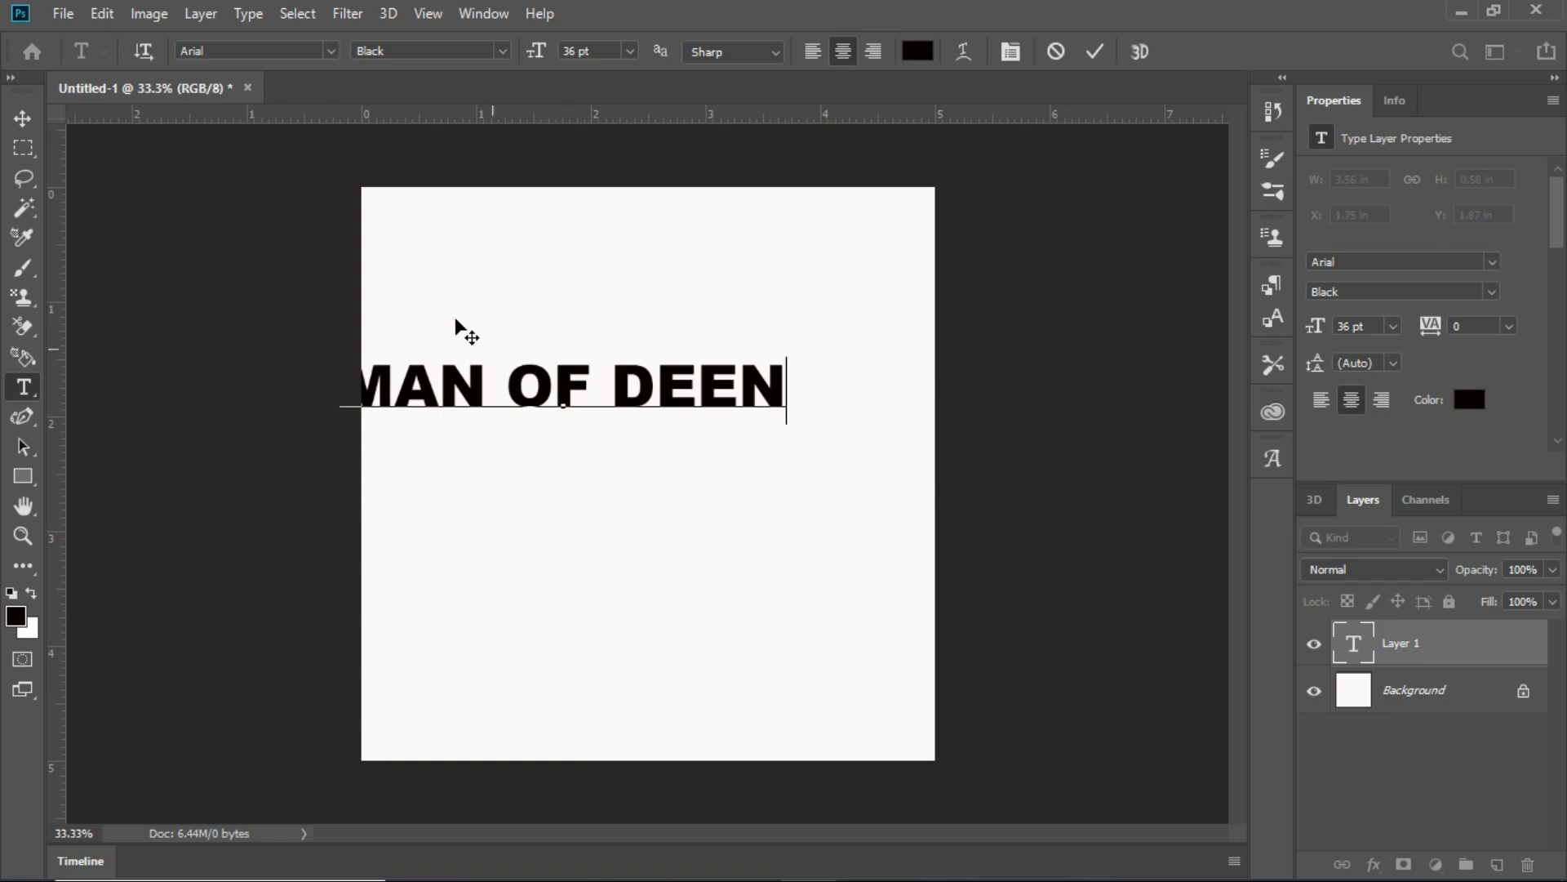
{"action": "left_click", "coordinate": [23, 118]}
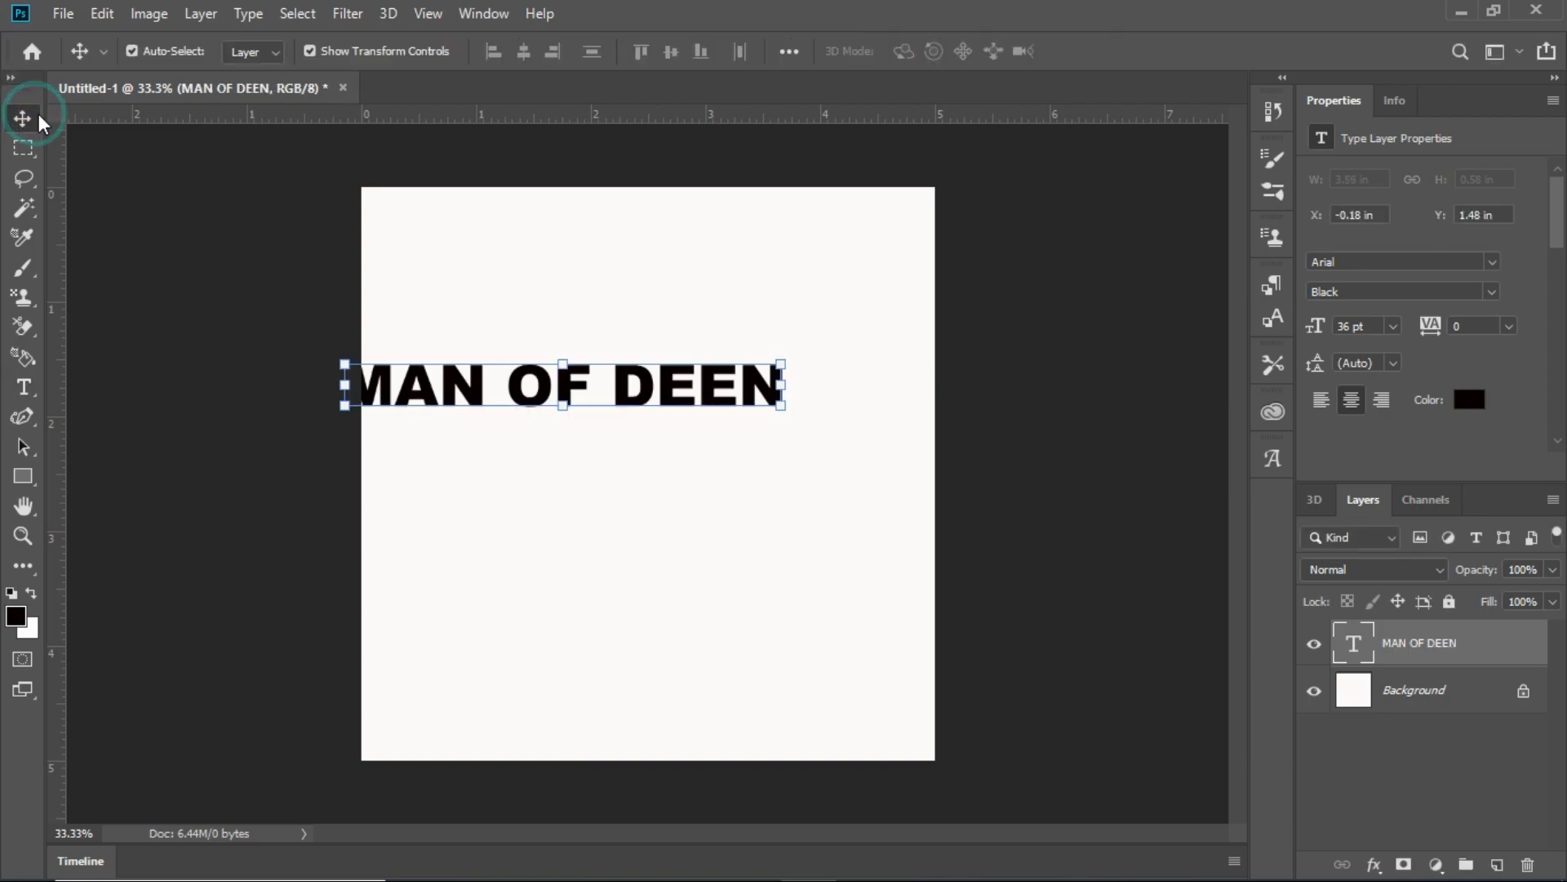
- Move the MAN OF DEEN text down and right, fully inside the canvas near its middle
{"action": "left_click_drag", "start_coordinate": [663, 388], "coordinate": [771, 464]}
{"action": "left_click", "coordinate": [719, 634]}
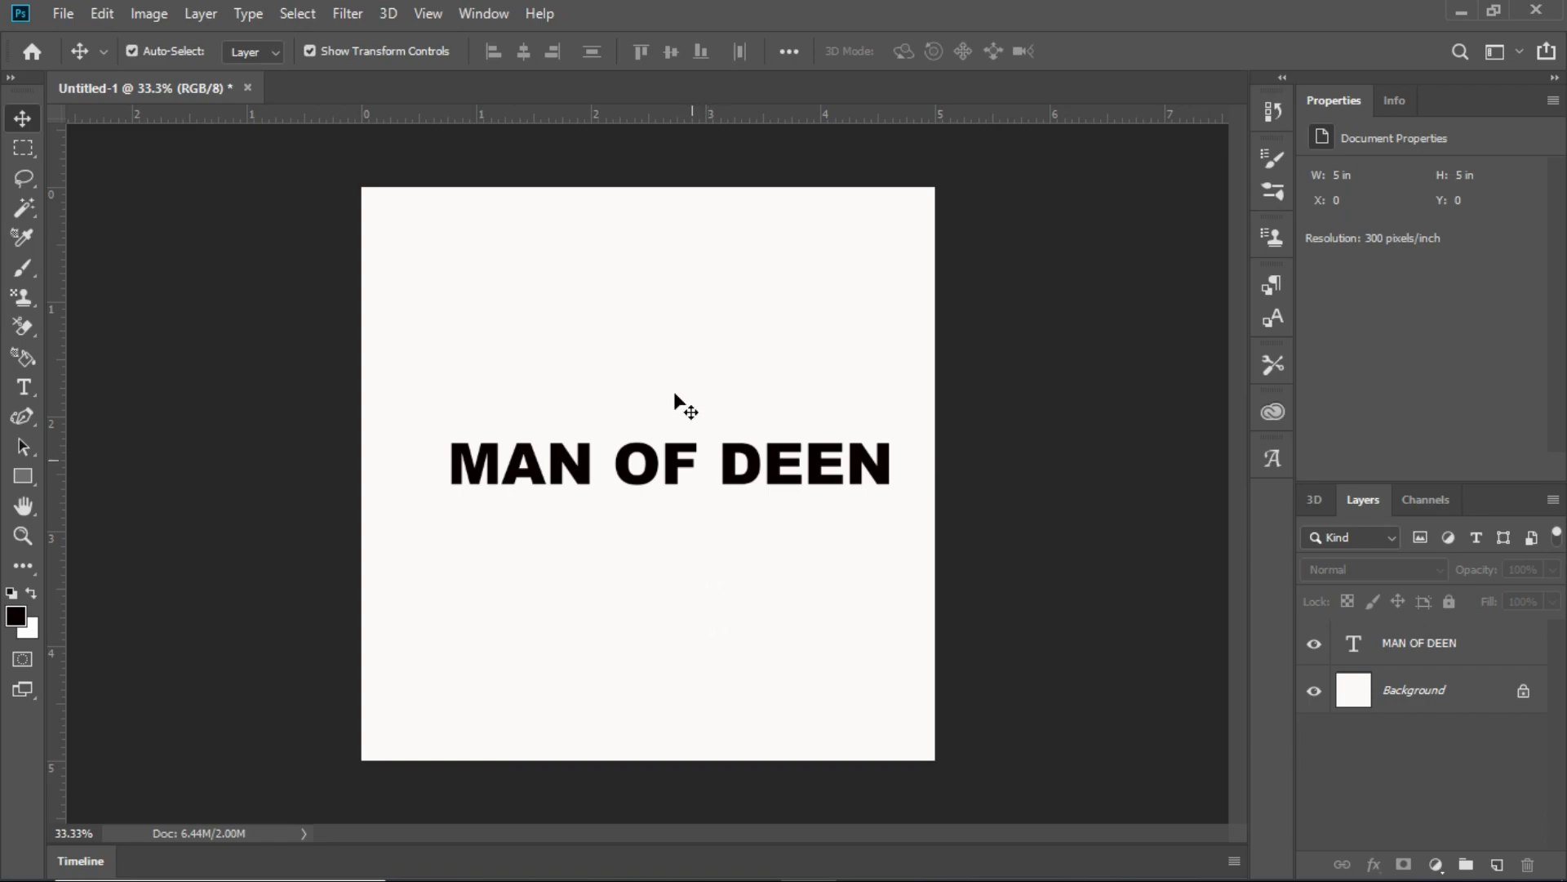
- Add a horizontal guide about 0.6 in below the canvas's upper edge, and toggle the rulers off and back on
{"action": "left_click_drag", "start_coordinate": [642, 114], "coordinate": [721, 290]}
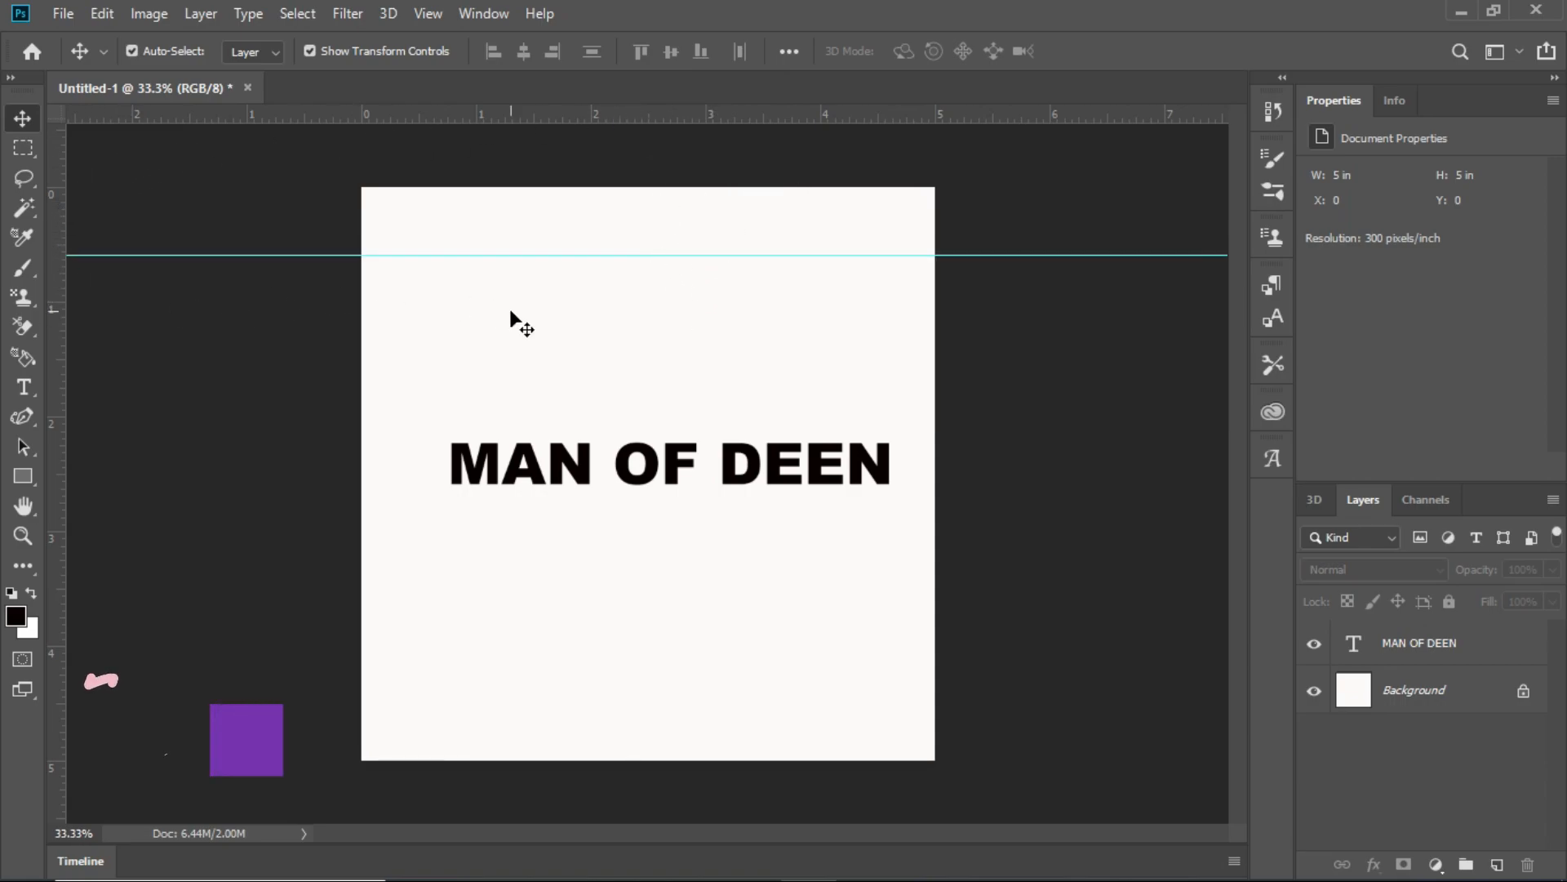
{"action": "key", "text": "ctrl+r"}
{"action": "key", "text": "ctrl+r"}
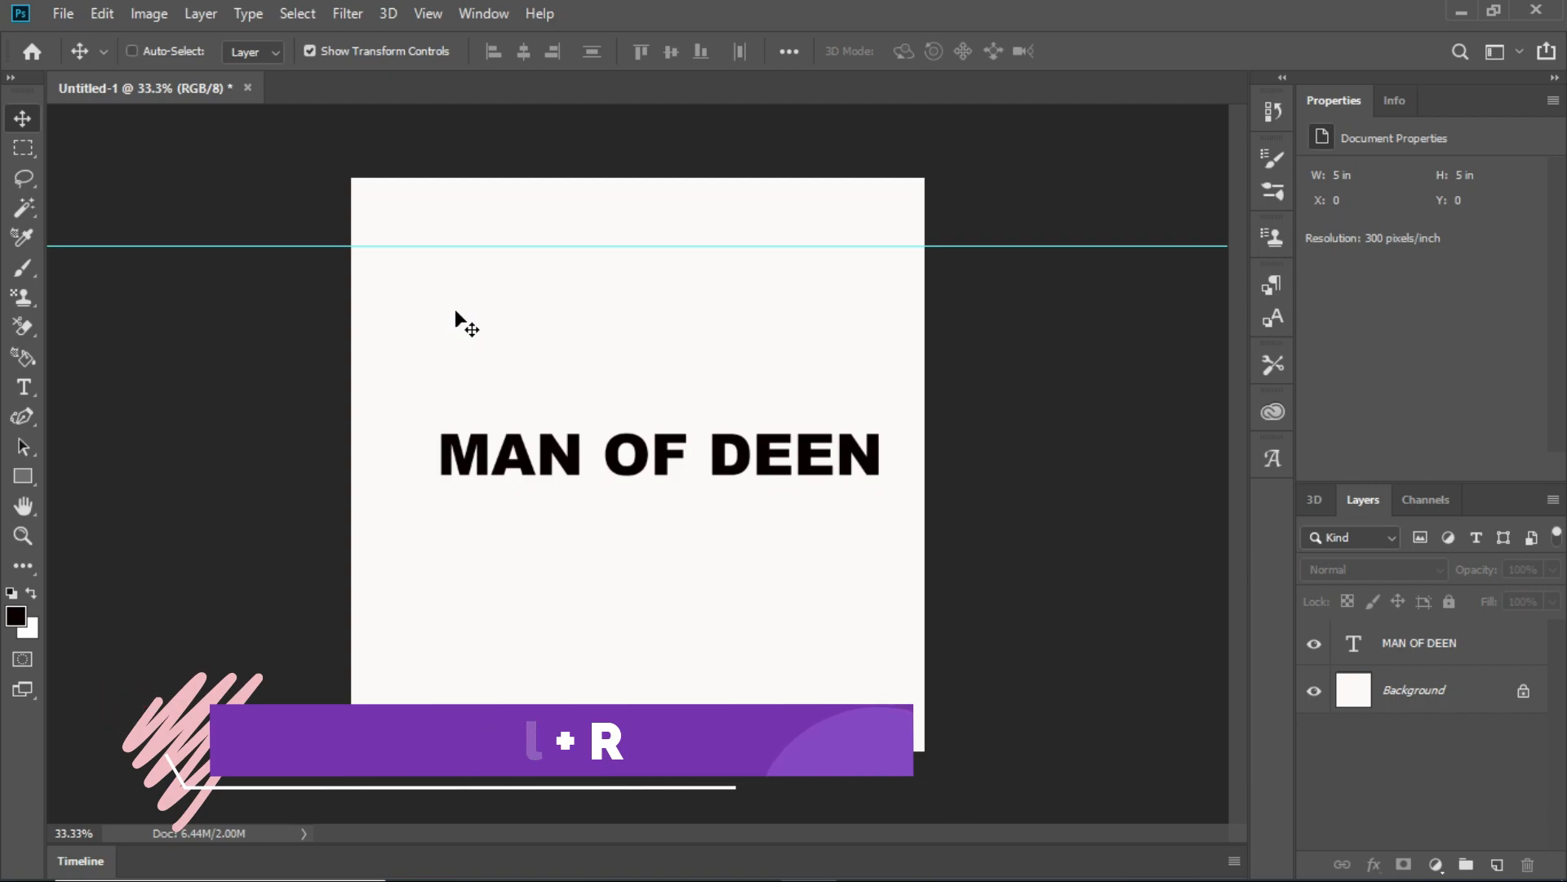
{"action": "key", "text": "ctrl+r"}
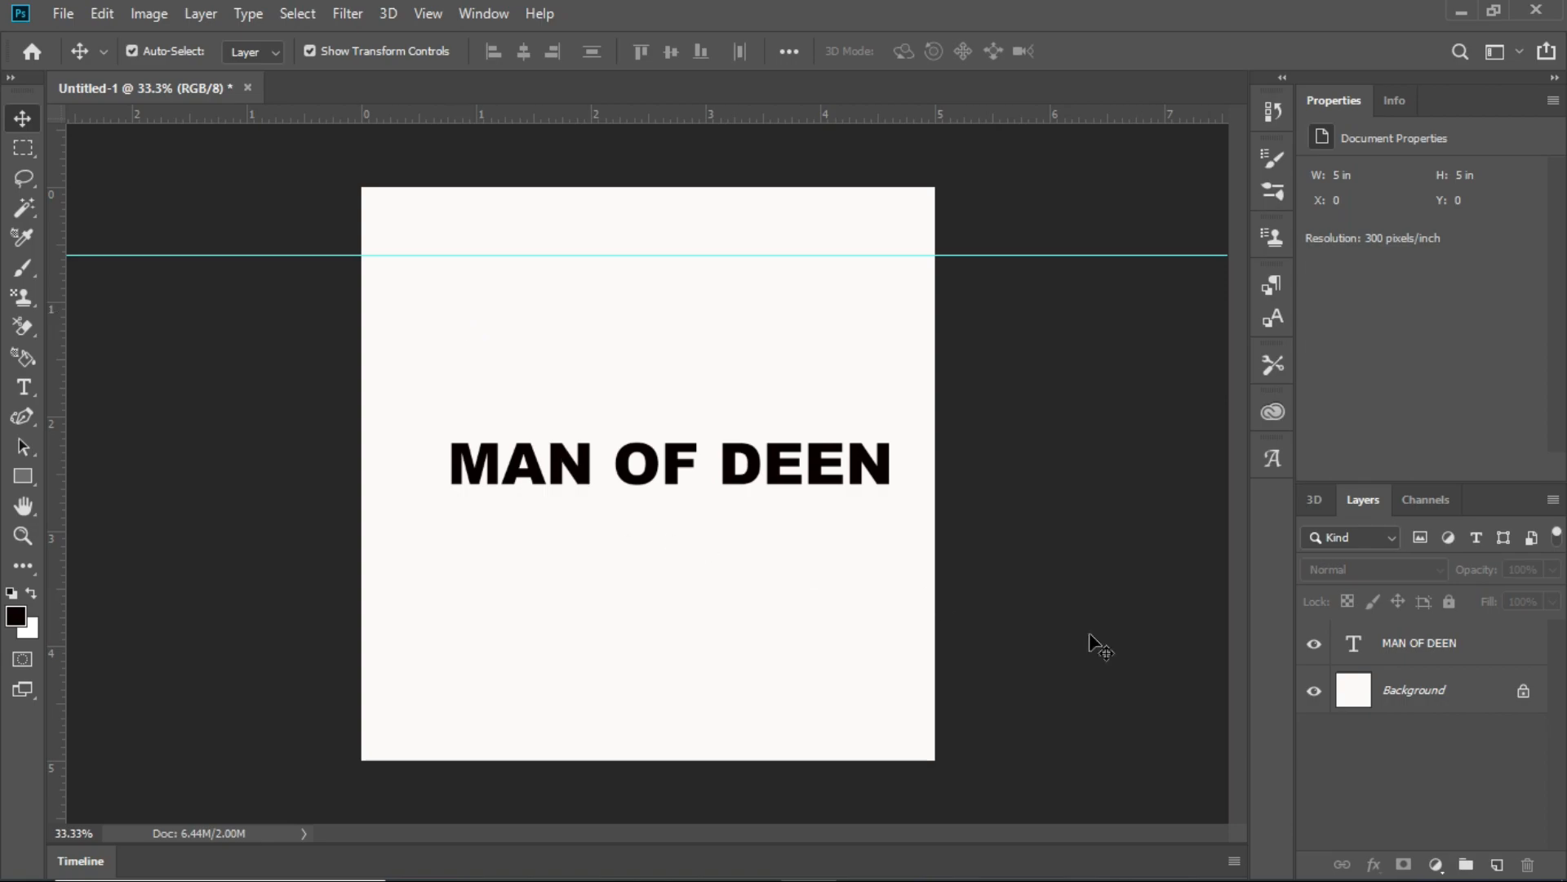
- Convert the Background into the regular layer Layer 0, and set a vertical guide and the horizontal guide through the canvas center
{"action": "double_click", "coordinate": [1435, 693]}
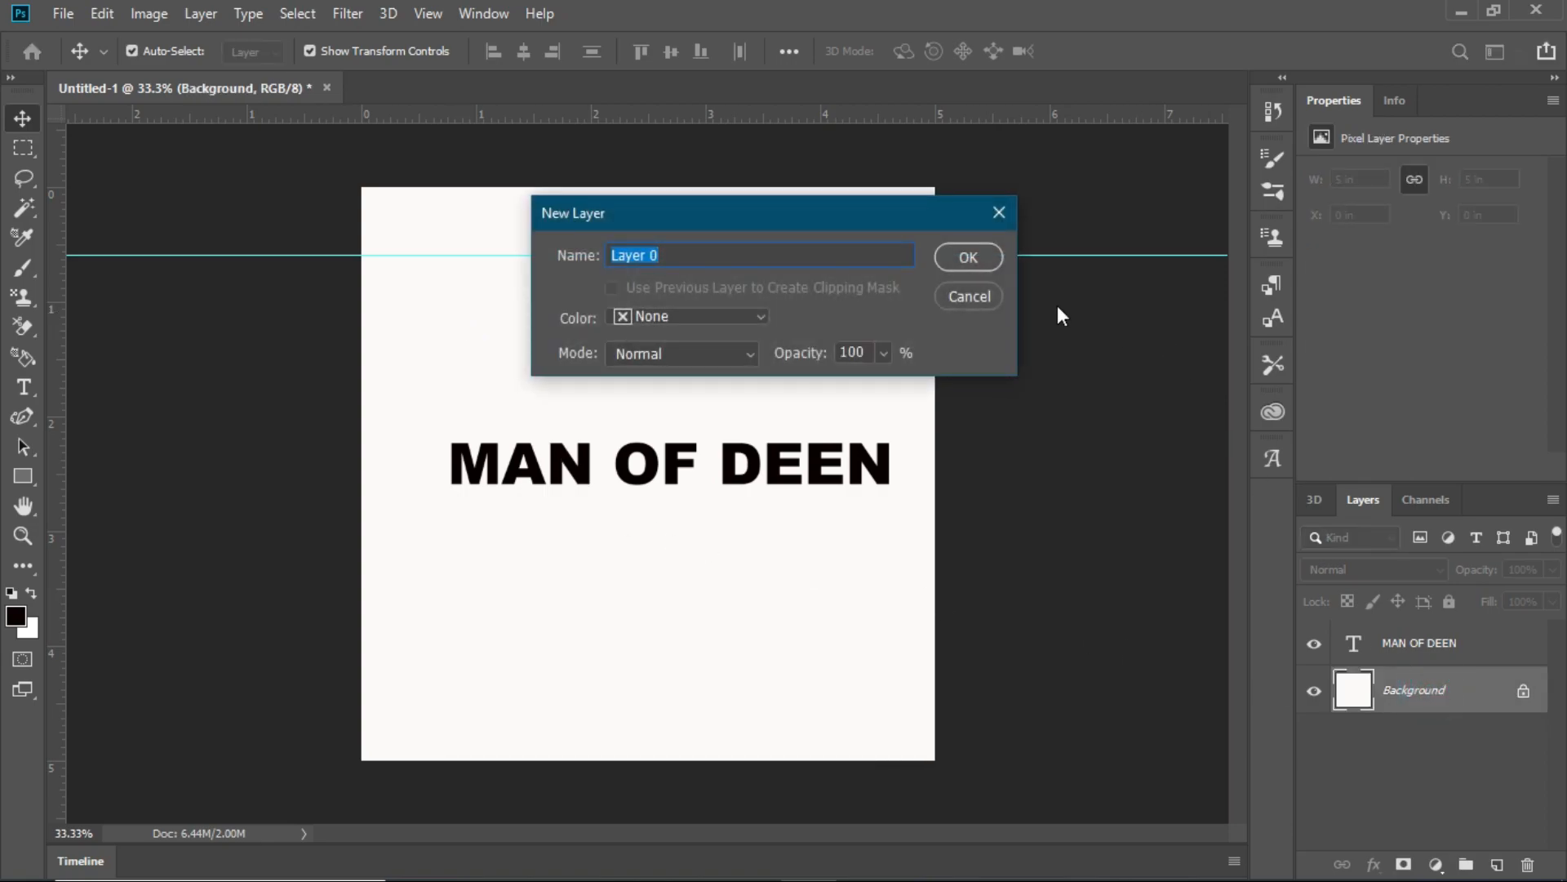
{"action": "left_click", "coordinate": [985, 253]}
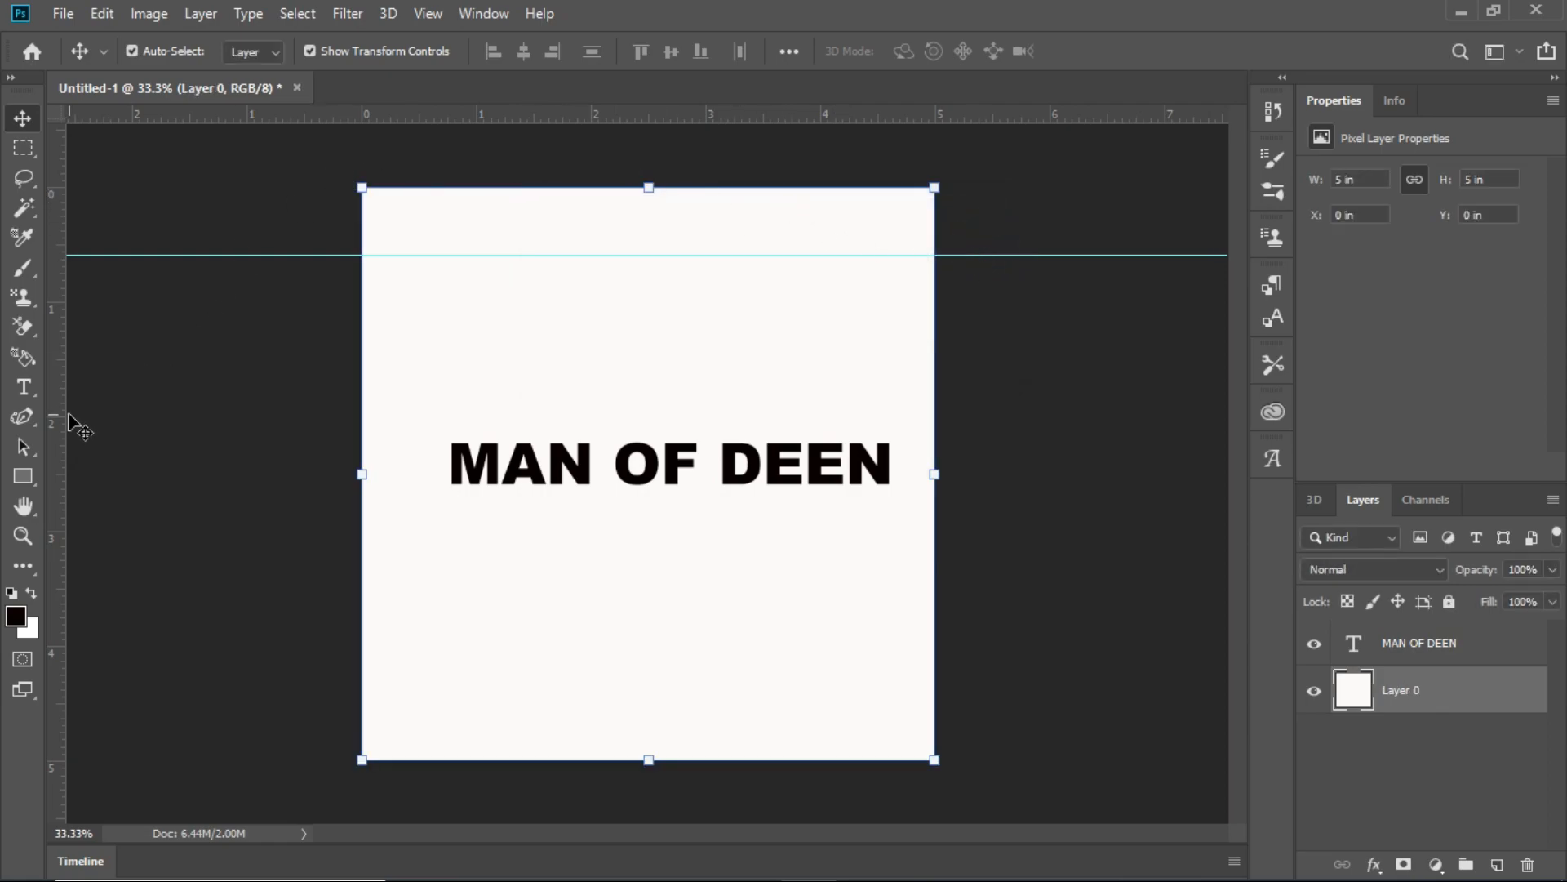
{"action": "left_click_drag", "start_coordinate": [60, 423], "coordinate": [655, 510]}
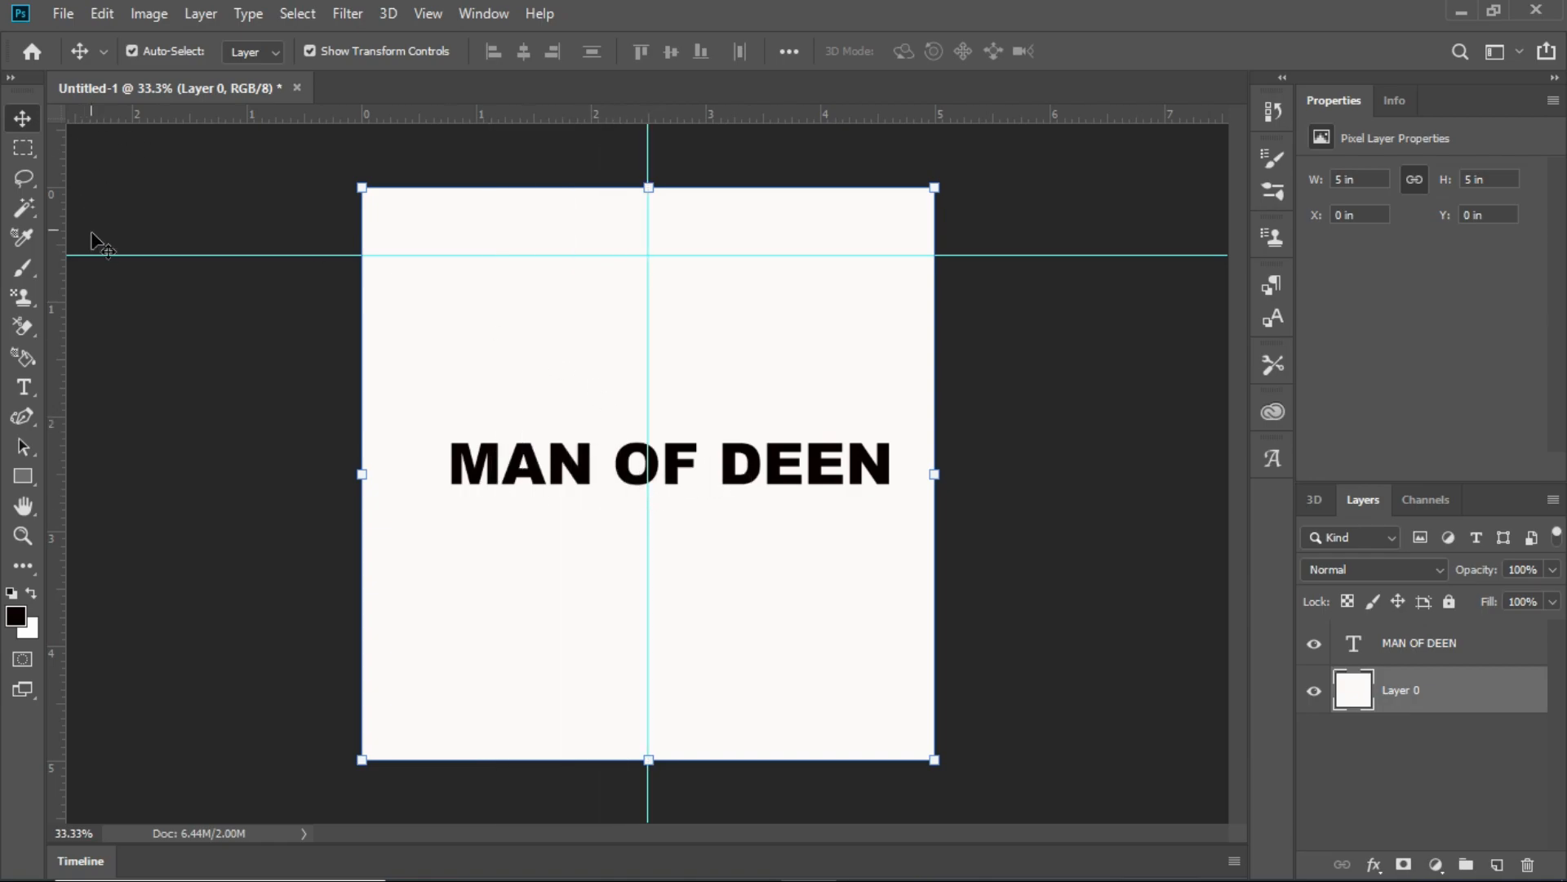
{"action": "left_click_drag", "start_coordinate": [134, 254], "coordinate": [198, 474]}
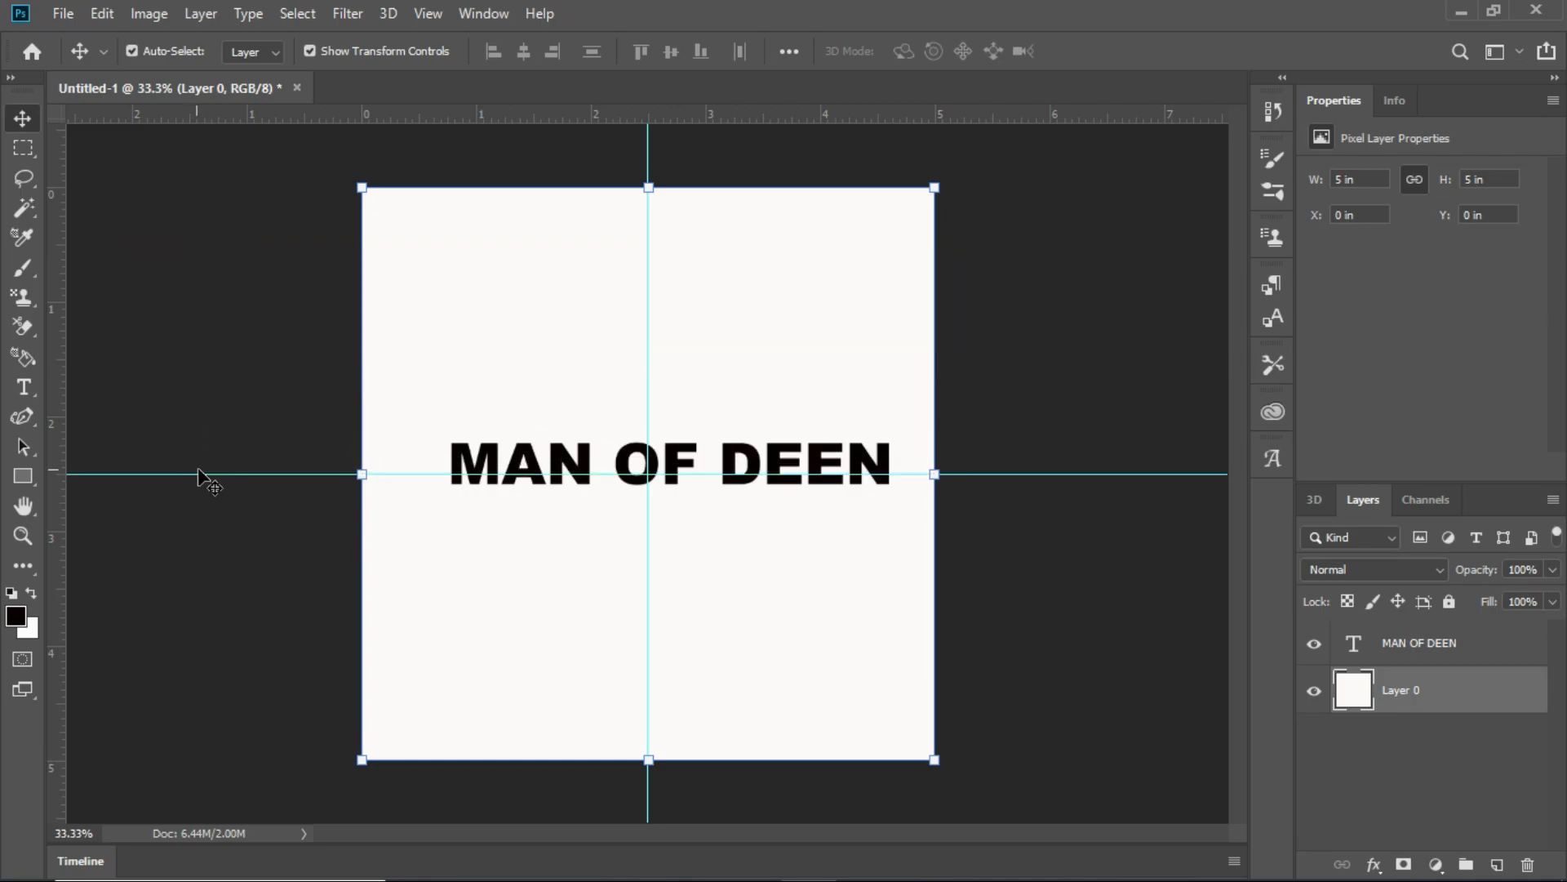
- Center the MAN OF DEEN text on the crossing of the two guides
{"action": "left_click", "coordinate": [874, 483]}
{"action": "left_click", "coordinate": [876, 450]}
{"action": "mouse_move", "coordinate": [879, 451]}
{"action": "left_mouse_down"}
{"action": "mouse_move", "coordinate": [863, 450]}
{"action": "mouse_move", "coordinate": [875, 450]}
{"action": "left_mouse_up"}
{"action": "key", "text": "Down"}
{"action": "key", "text": "Down"}
{"action": "key", "text": "Down"}
{"action": "key", "text": "Down"}
{"action": "key", "text": "Down"}
{"action": "key", "text": "Down"}
{"action": "key", "text": "Down"}
{"action": "key", "text": "Down"}
{"action": "key", "text": "Down"}
{"action": "key", "text": "Down"}
{"action": "key", "text": "Down"}
{"action": "key", "text": "Down"}
{"action": "key", "text": "Down"}
{"action": "key", "text": "Down"}
{"action": "key", "text": "Down"}
{"action": "key", "text": "Down"}
{"action": "key", "text": "Down"}
{"action": "key", "text": "Down"}
{"action": "key", "text": "Down"}
{"action": "key", "text": "Down"}
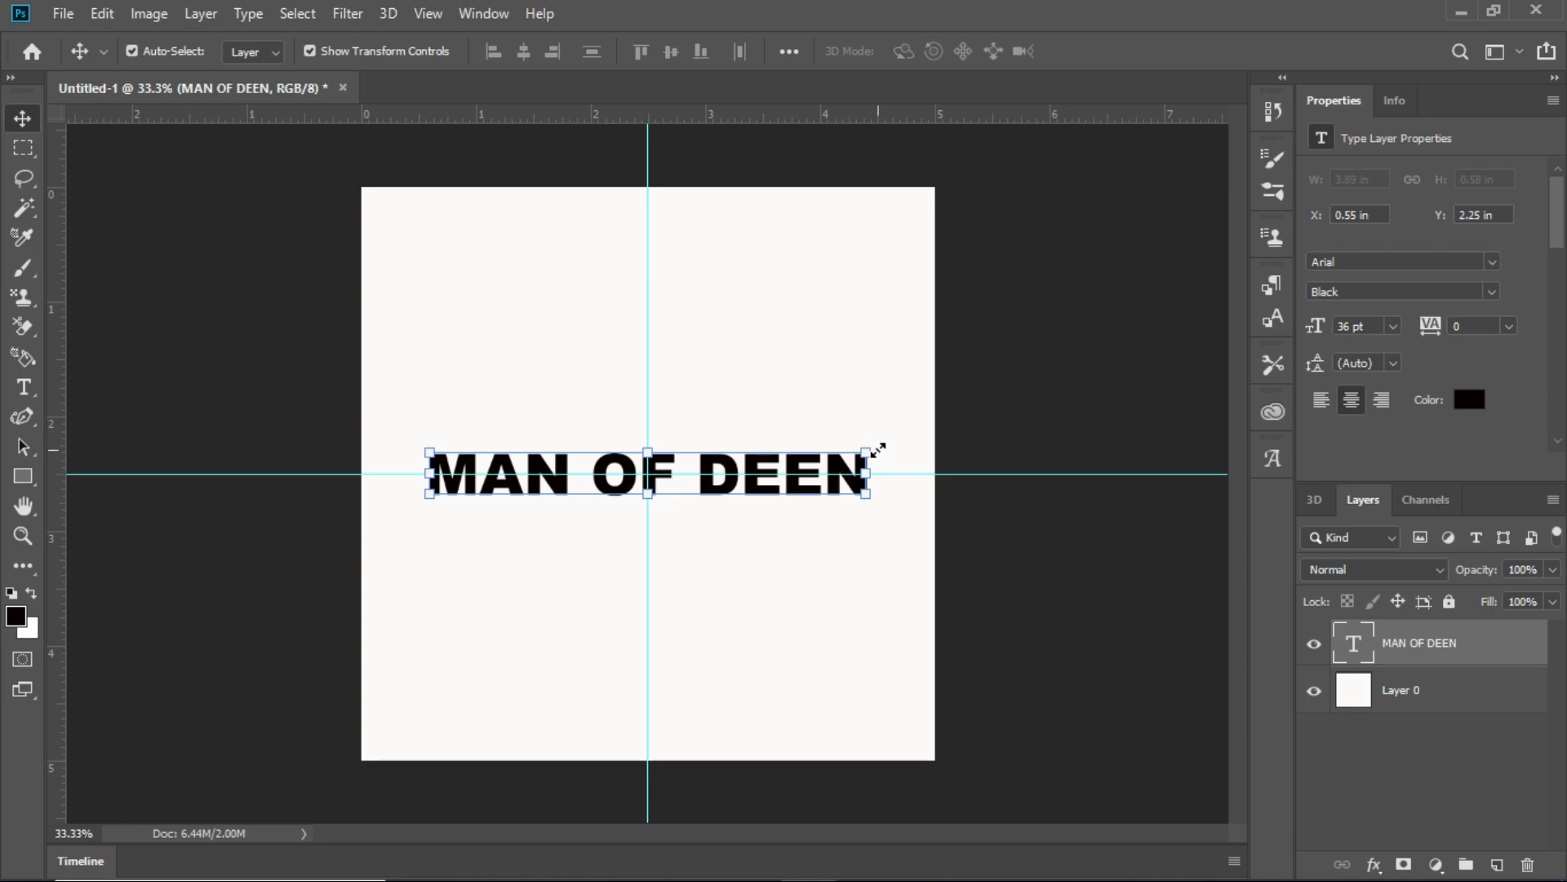
- Draw a black rectangle about 1584 px wide and 195 px high across the canvas's lower edge, directly above Layer 0
{"action": "left_click", "coordinate": [702, 421]}
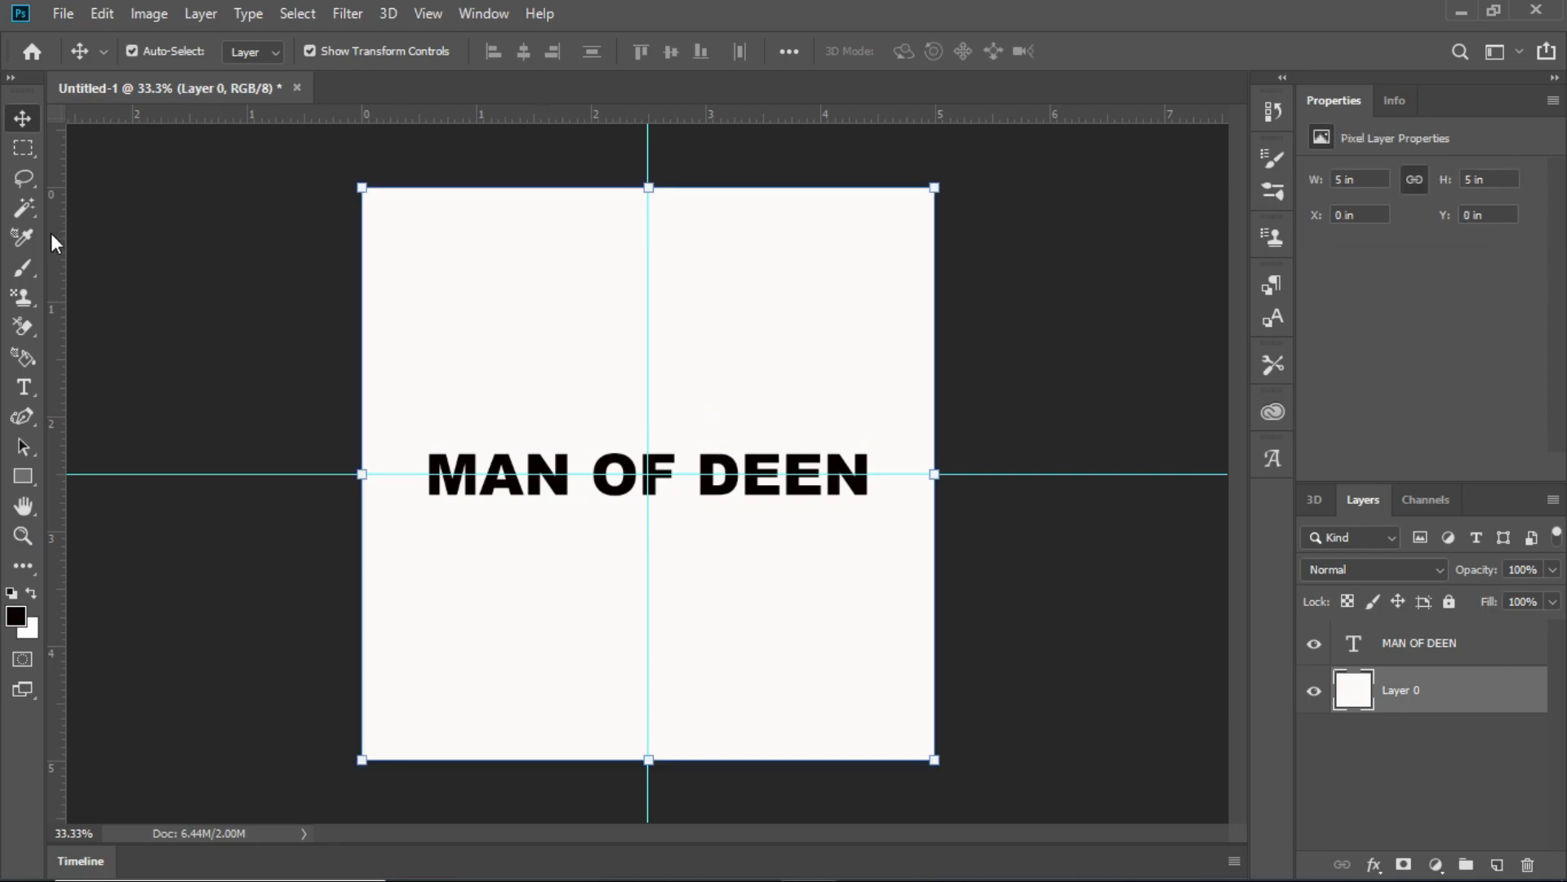
{"action": "left_click", "coordinate": [25, 473]}
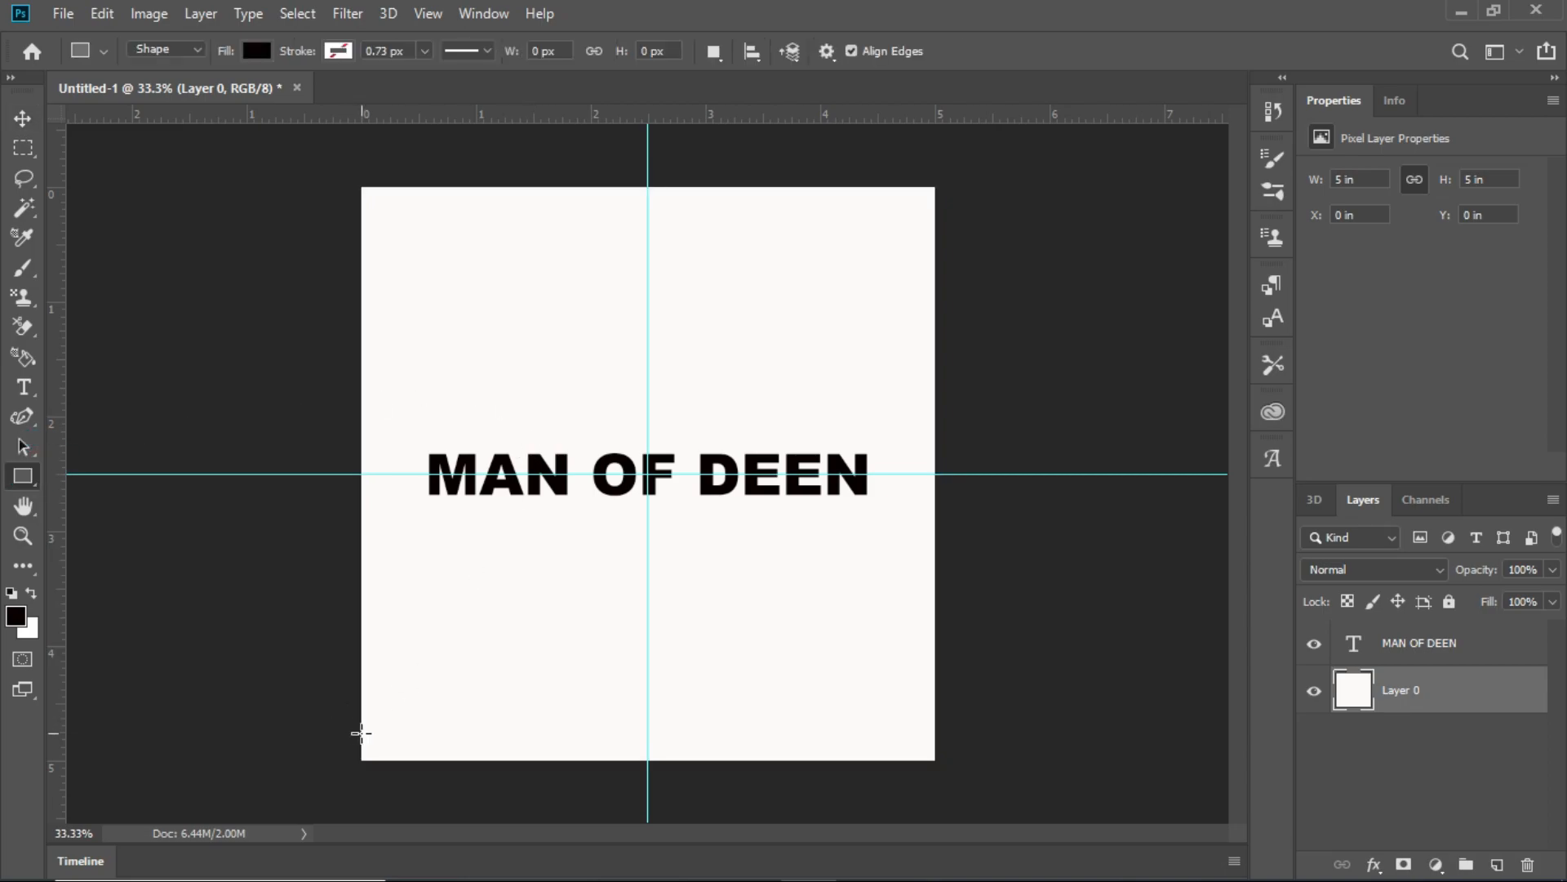
{"action": "left_click_drag", "start_coordinate": [359, 723], "coordinate": [964, 797]}
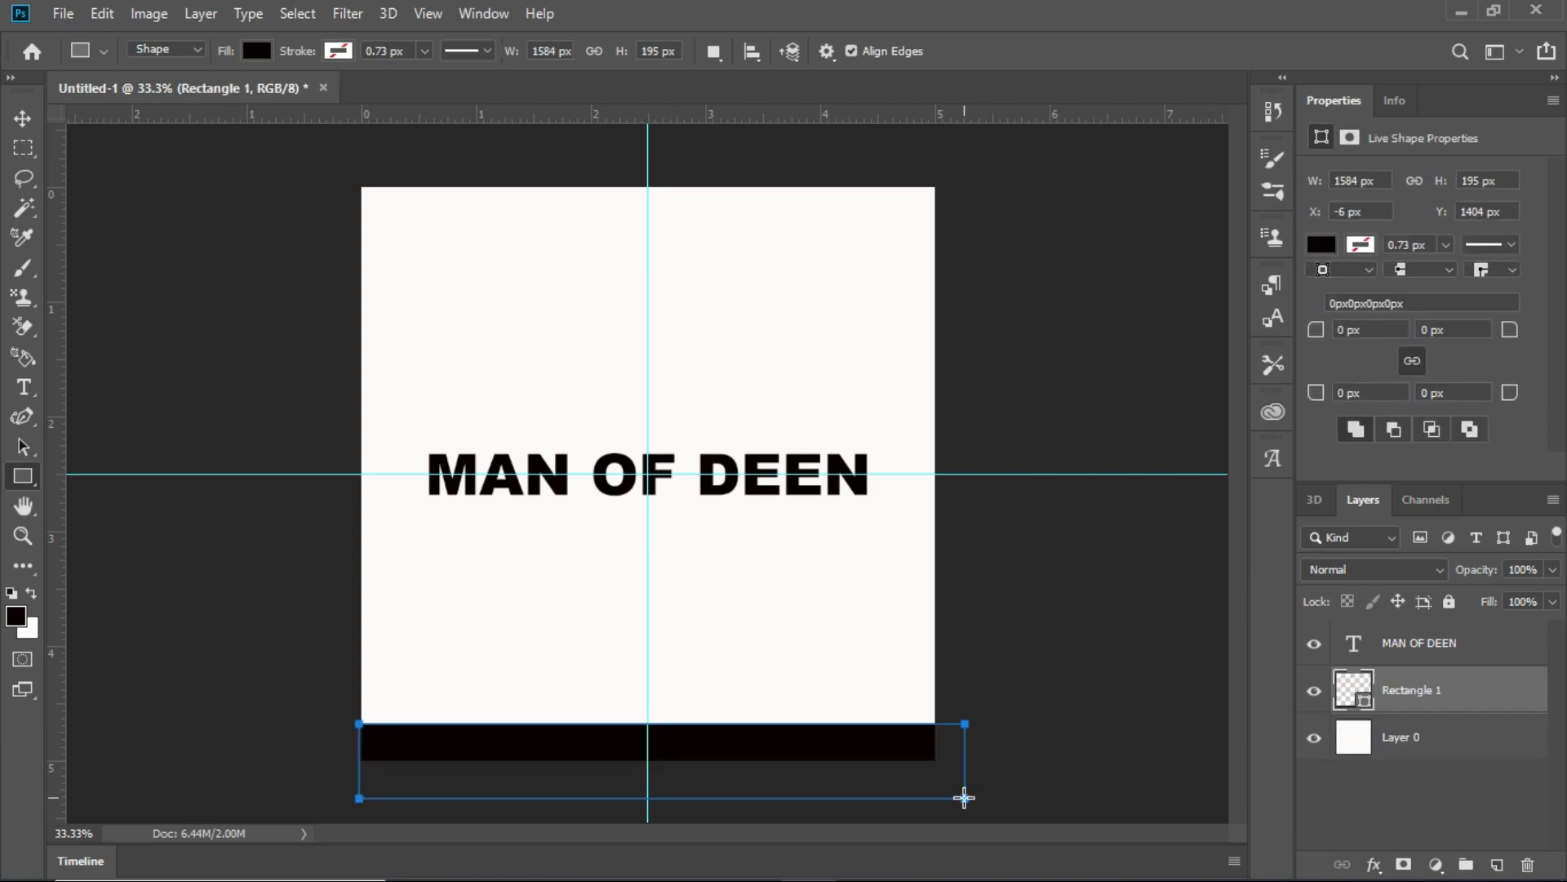
- Nudge the black rectangle up and left to about X -42 px, Y 1359 px, centering it on the vertical guide, and deselect it
{"action": "left_click", "coordinate": [19, 116]}
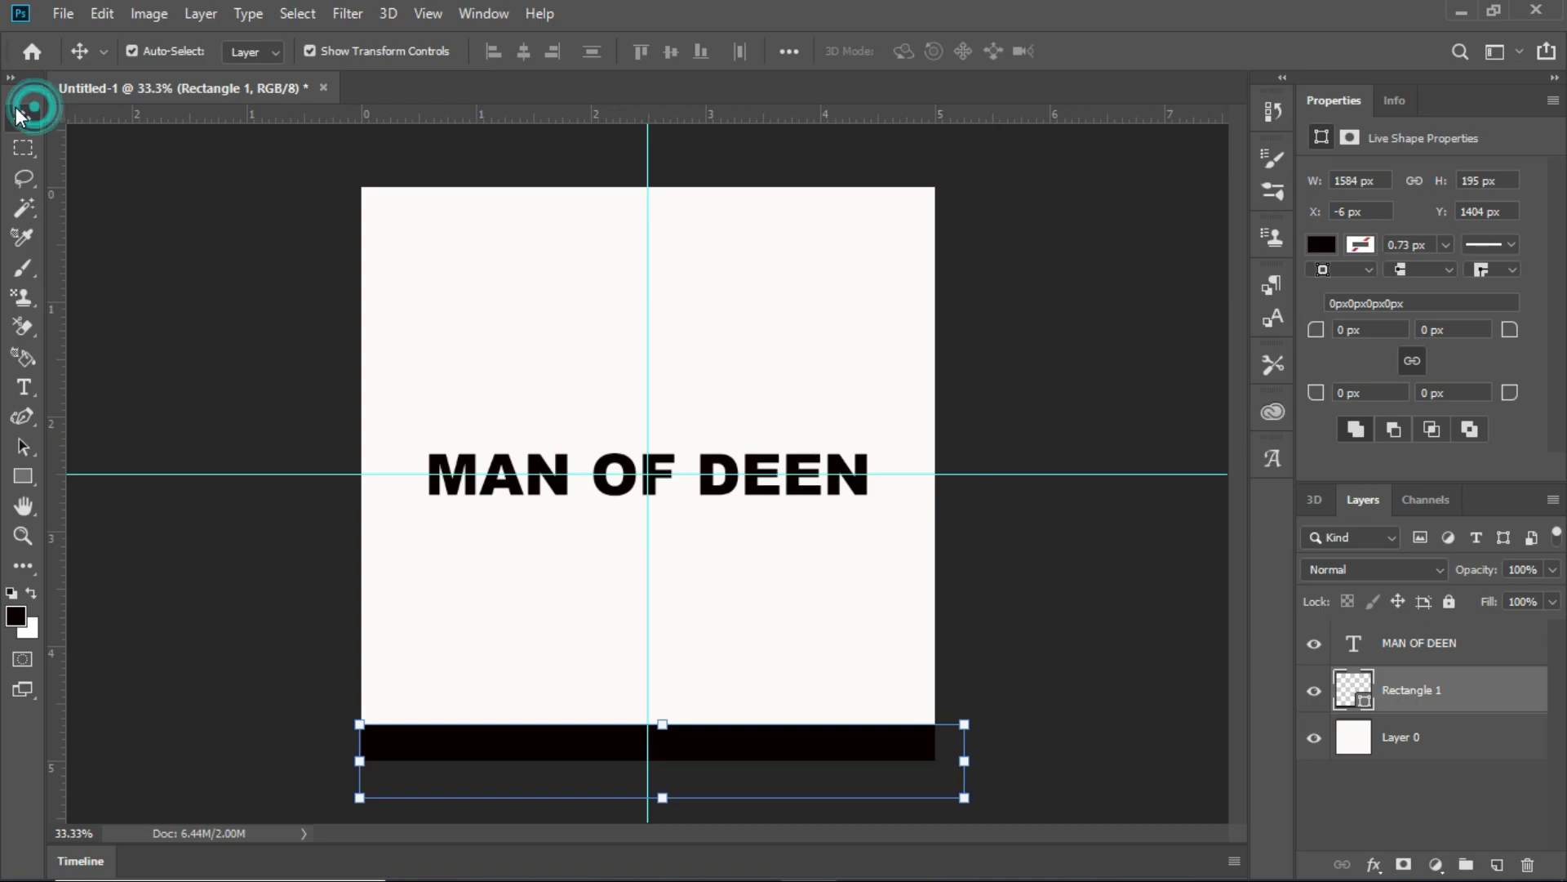
{"action": "key", "text": "Up"}
{"action": "key", "text": "Left"}
{"action": "key", "text": "Up"}
{"action": "key", "text": "Up"}
{"action": "key", "text": "Up"}
{"action": "key", "text": "Up"}
{"action": "key", "text": "Left"}
{"action": "key", "text": "Up"}
{"action": "key", "text": "Up"}
{"action": "key", "text": "Left"}
{"action": "key", "text": "Left"}
{"action": "key", "text": "Left"}
{"action": "key", "text": "Left"}
{"action": "key", "text": "Left"}
{"action": "key", "text": "Left"}
{"action": "key", "text": "Left"}
{"action": "key", "text": "Left"}
{"action": "key", "text": "Up"}
{"action": "key", "text": "Up"}
{"action": "key", "text": "Up"}
{"action": "key", "text": "Up"}
{"action": "key", "text": "Up"}
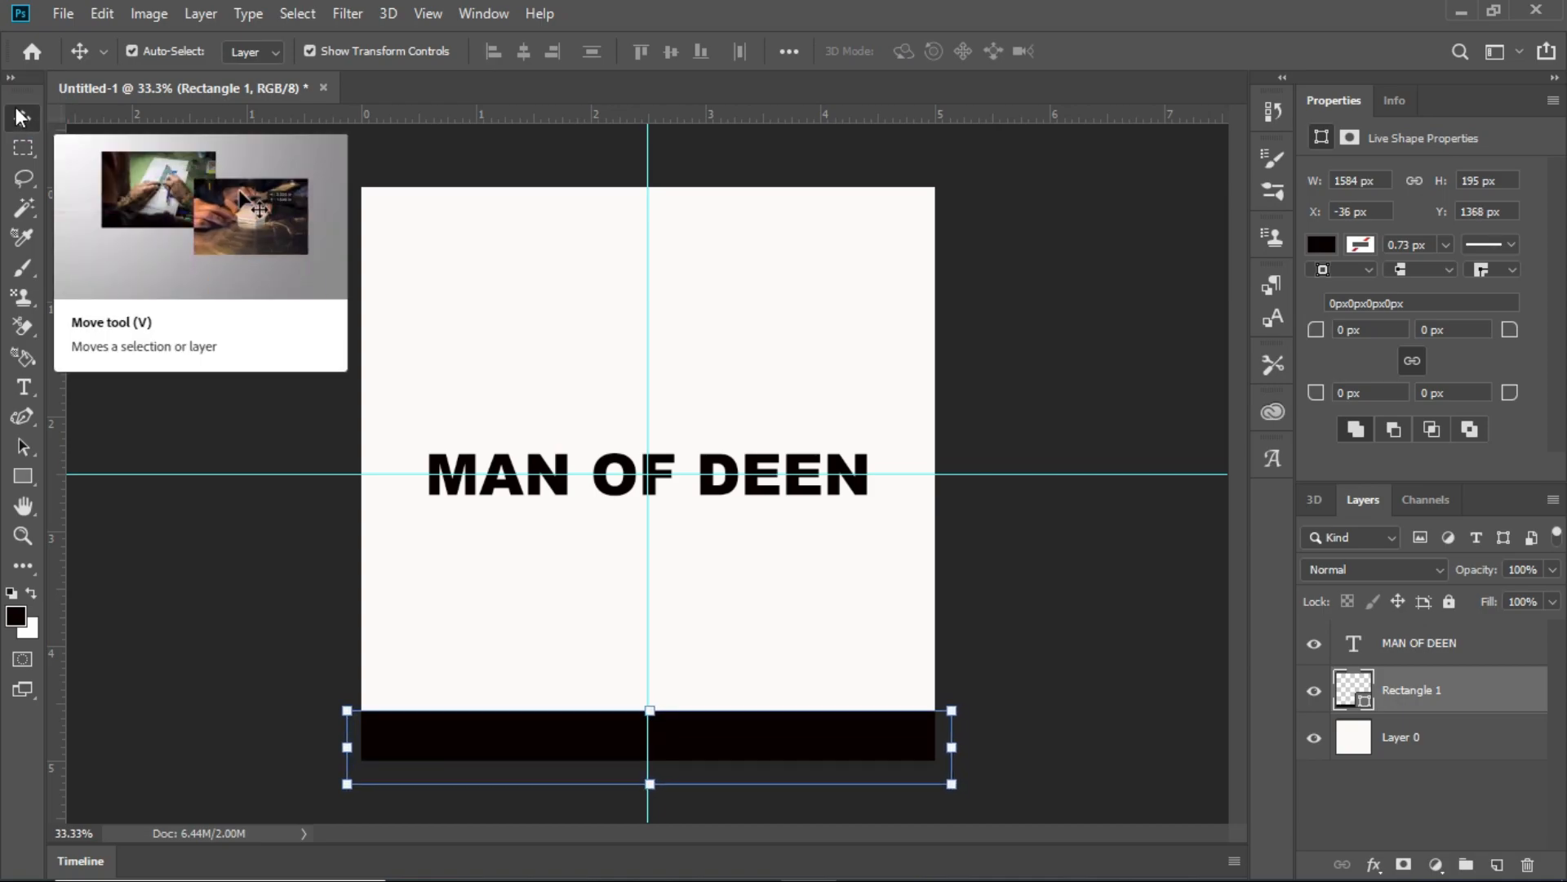
{"action": "key", "text": "Left"}
{"action": "key", "text": "Left"}
{"action": "key", "text": "Up"}
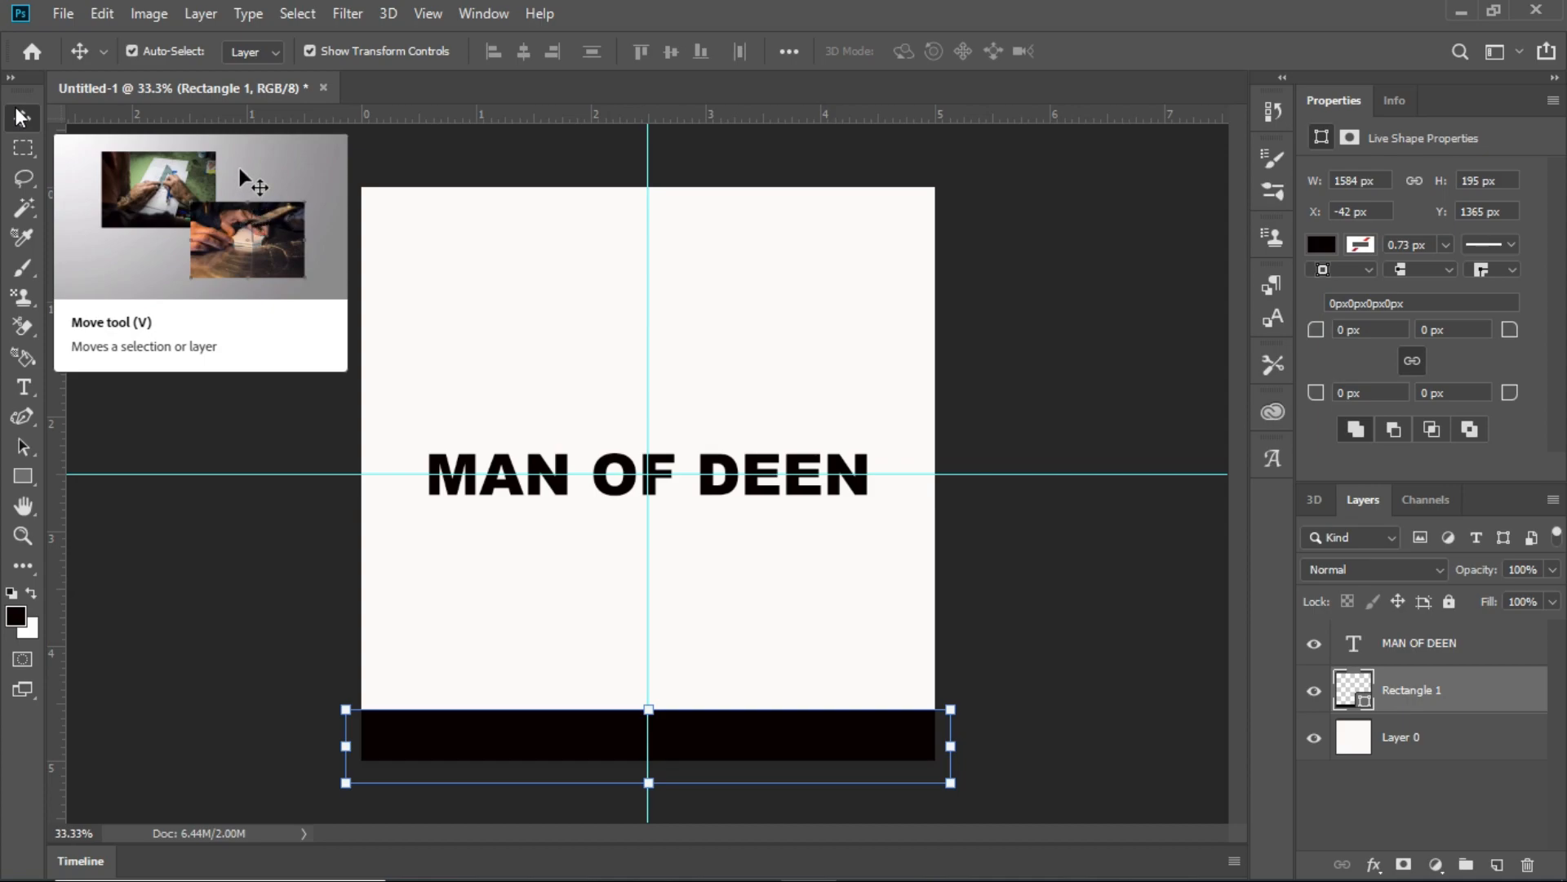
{"action": "key", "text": "Up"}
{"action": "key", "text": "Up"}
{"action": "key", "text": "Up"}
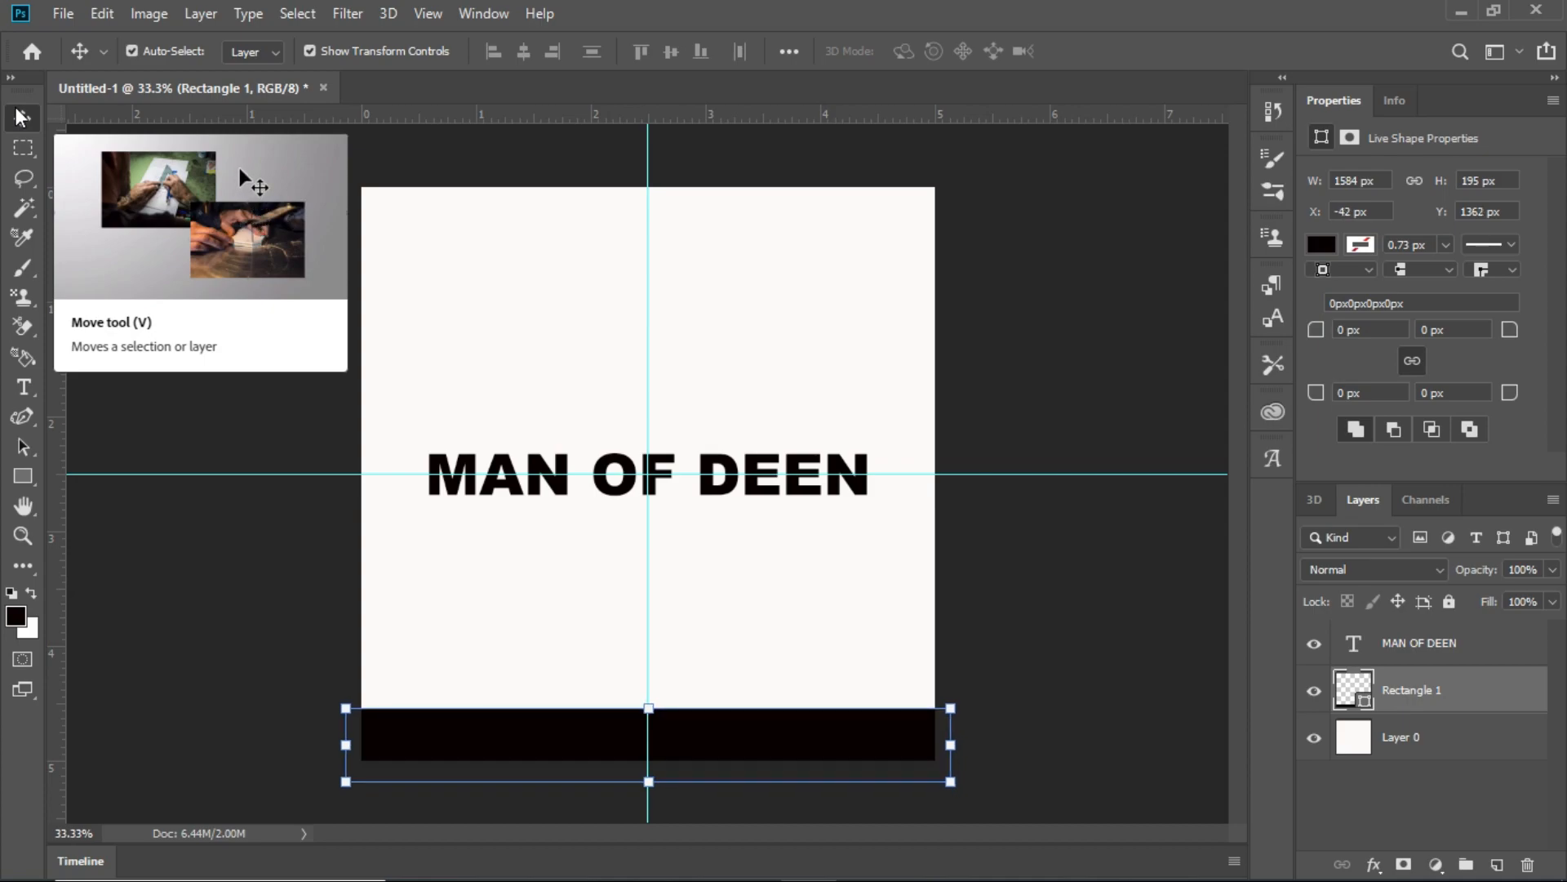
{"action": "key", "text": "Down"}
{"action": "key", "text": "Down"}
{"action": "key", "text": "Down"}
{"action": "key", "text": "Up"}
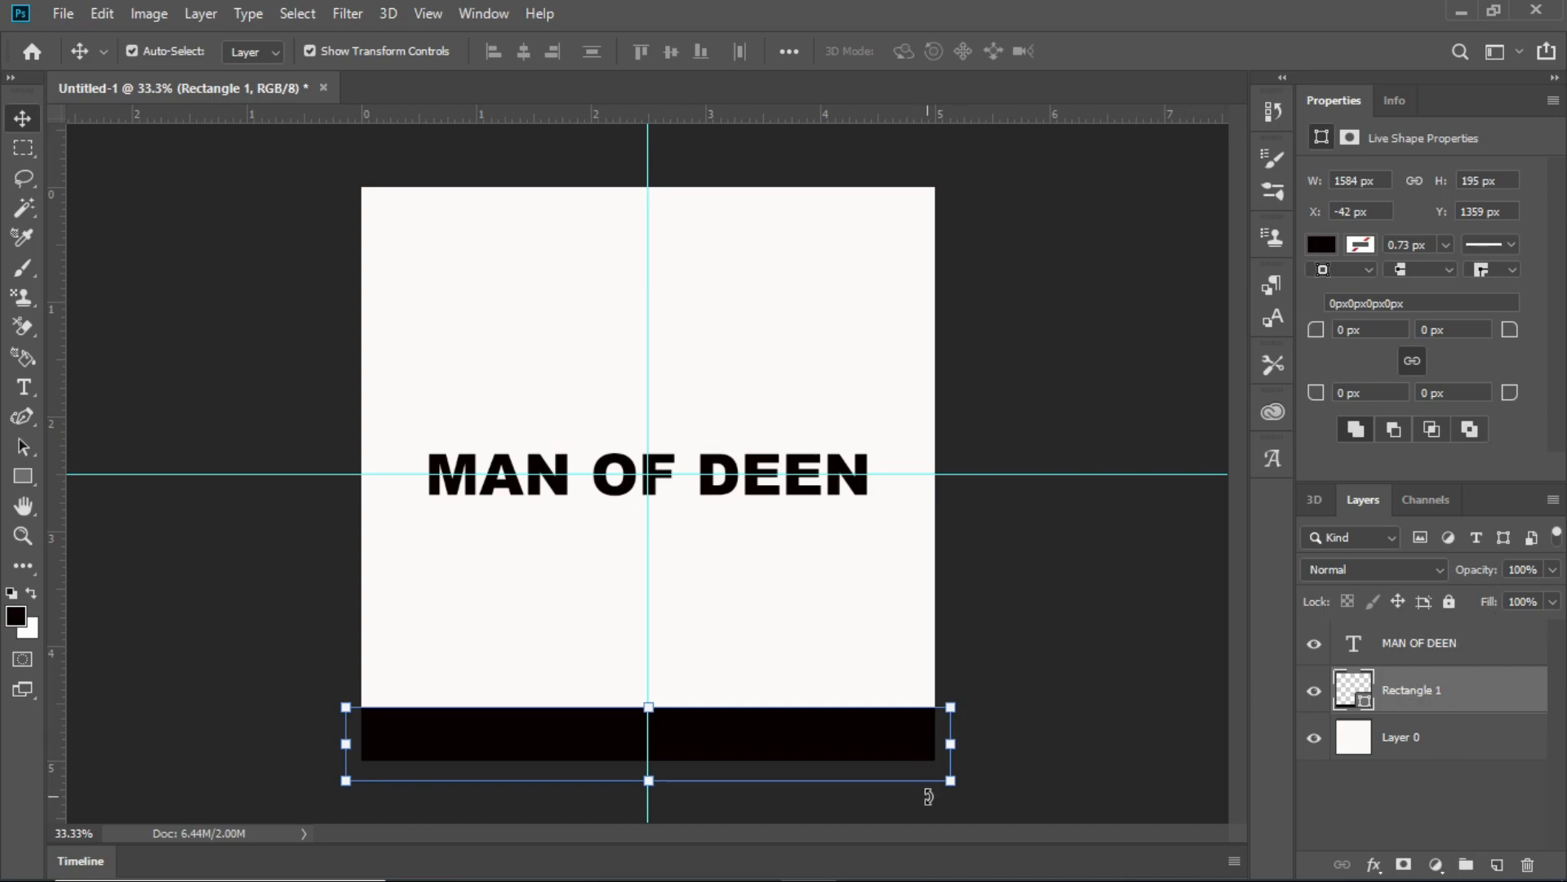
{"action": "key", "text": "Right"}
{"action": "key", "text": "Right"}
{"action": "key", "text": "Right"}
{"action": "left_click", "coordinate": [481, 588]}
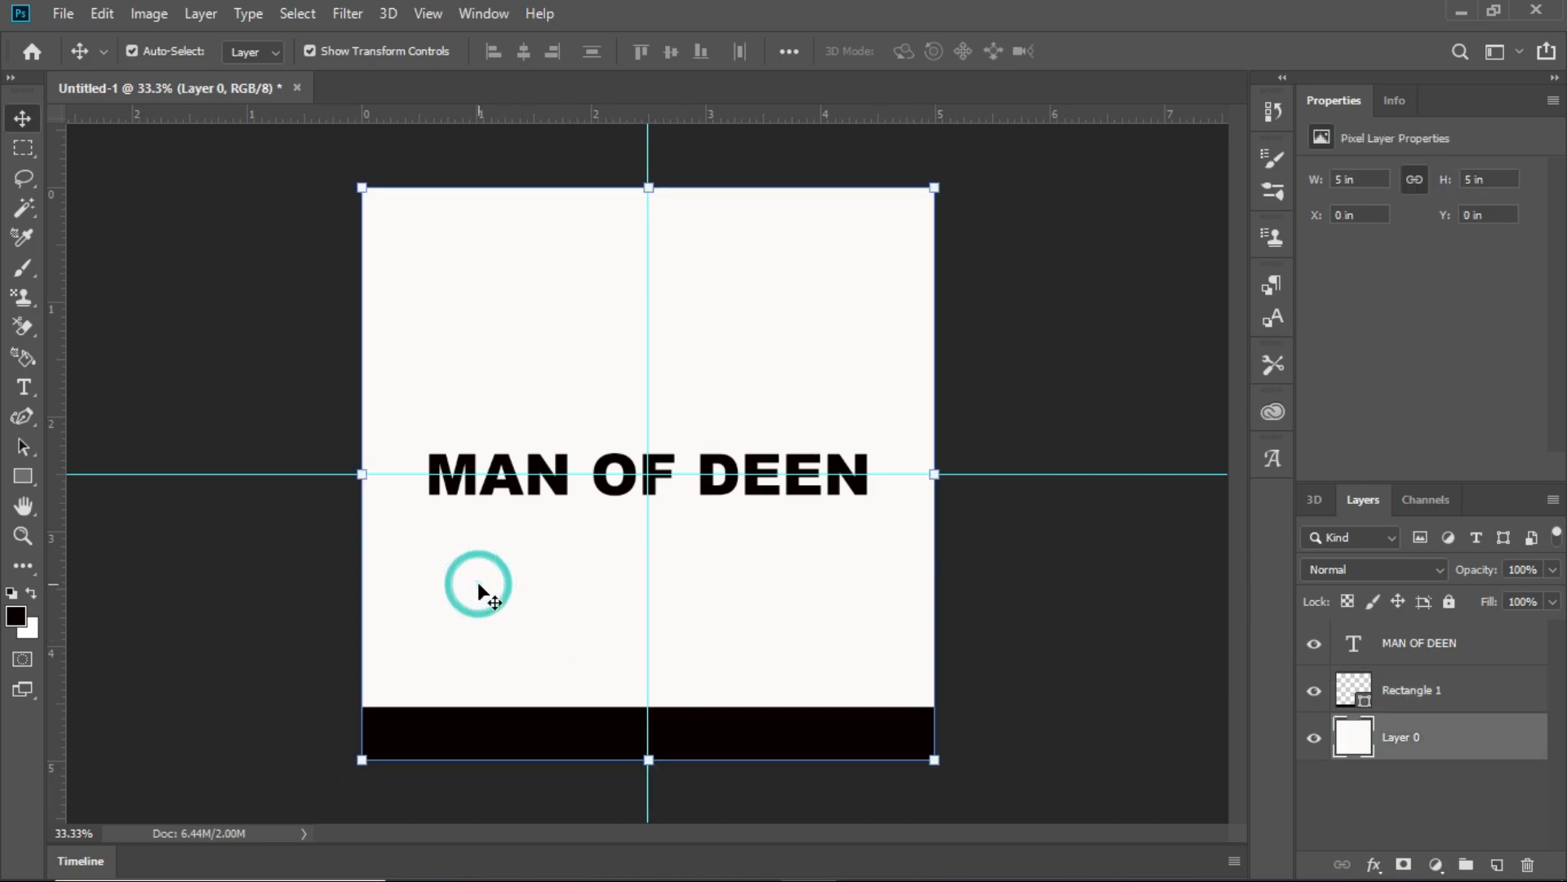
- Duplicate the MAN OF DEEN text layer and nudge the copy upward from the original
{"action": "left_click", "coordinate": [611, 490]}
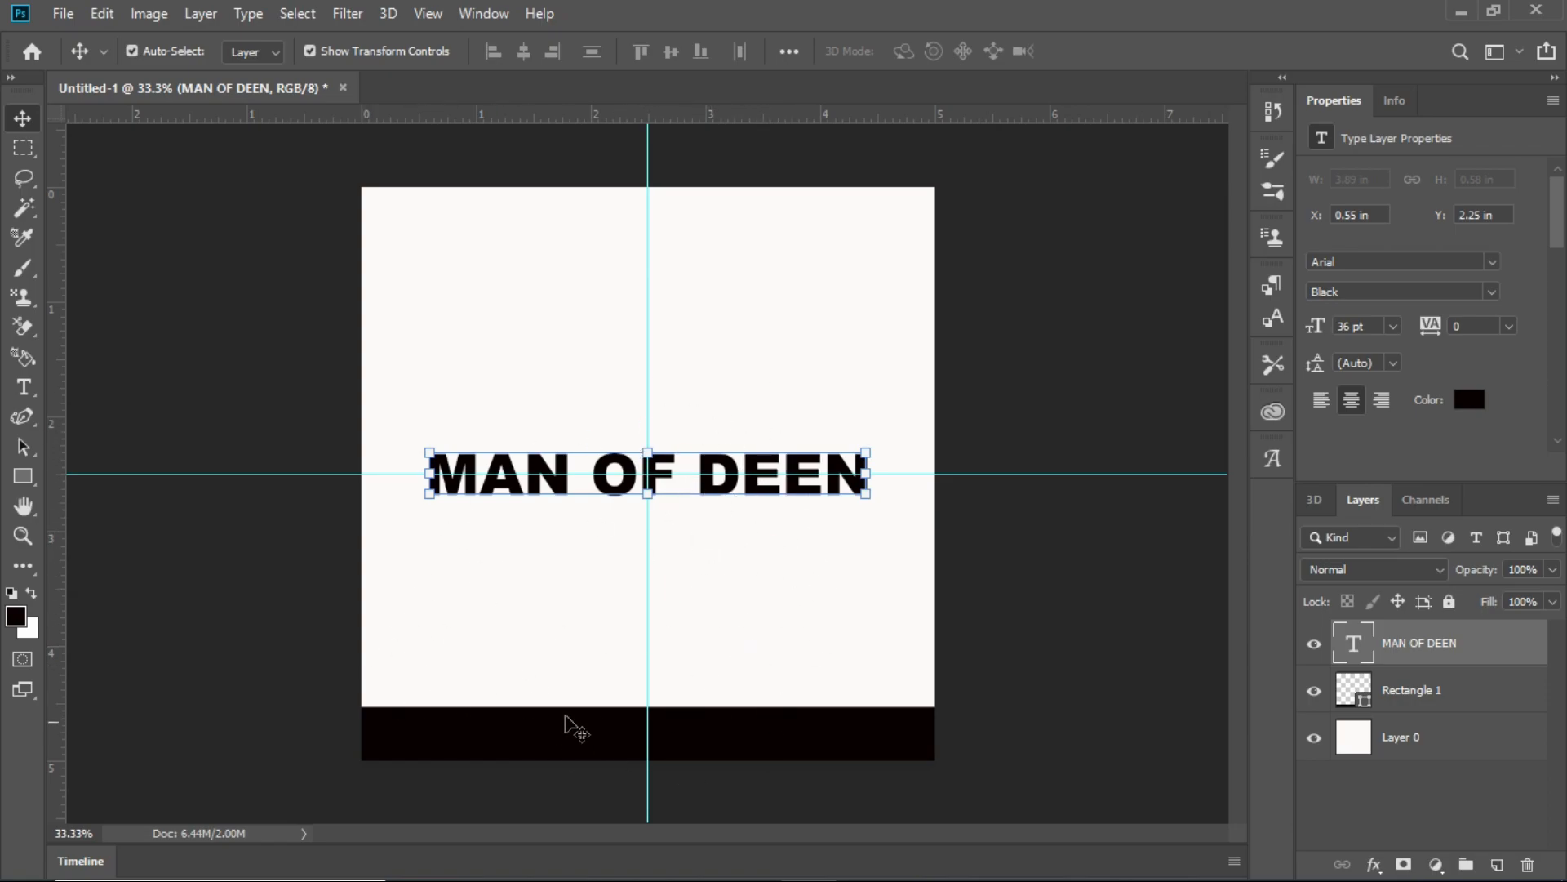
{"action": "key", "text": "ctrl+j"}
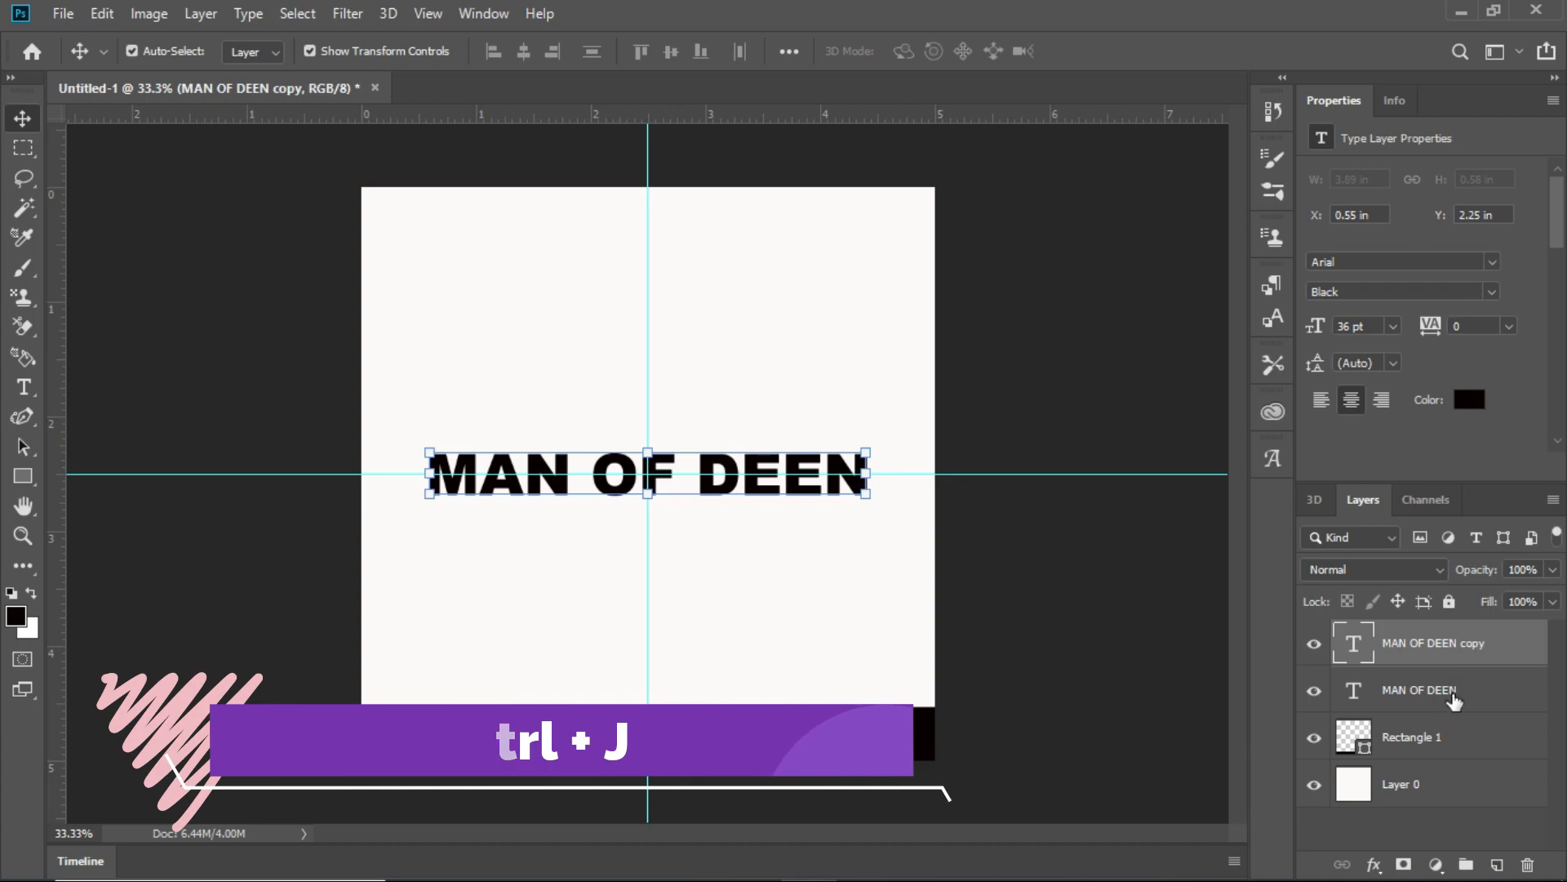
{"action": "key", "text": "Up"}
{"action": "key", "text": "Up"}
{"action": "key", "text": "Up"}
{"action": "key", "text": "Up"}
{"action": "key", "text": "Up"}
{"action": "key", "text": "Up"}
{"action": "key", "text": "Up"}
{"action": "key", "text": "Up"}
{"action": "key", "text": "Up"}
{"action": "key", "text": "Up"}
{"action": "key", "text": "Up"}
{"action": "key", "text": "Up"}
{"action": "key", "text": "Up"}
{"action": "key", "text": "Up"}
{"action": "key", "text": "Up"}
{"action": "key", "text": "Up"}
{"action": "key", "text": "Up"}
{"action": "key", "text": "Up"}
{"action": "key", "text": "Up"}
{"action": "key", "text": "Up"}
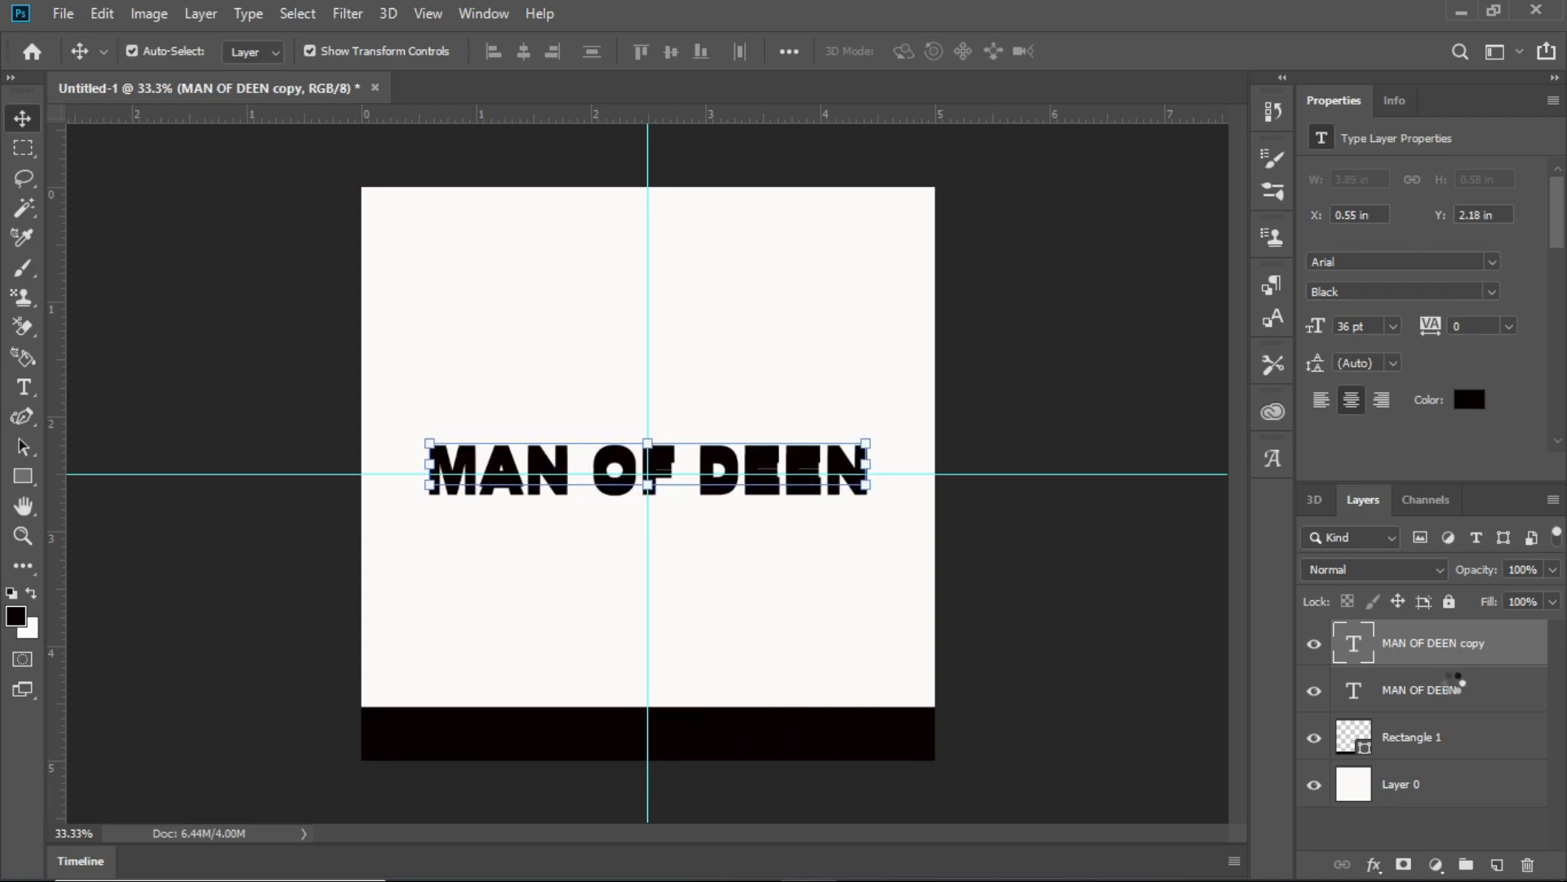
{"action": "key", "text": "Up"}
{"action": "key", "text": "Up"}
{"action": "key", "text": "Up"}
{"action": "key", "text": "Up"}
{"action": "key", "text": "Up"}
{"action": "key", "text": "Up"}
{"action": "key", "text": "Up"}
{"action": "key", "text": "Up"}
{"action": "key", "text": "Up"}
{"action": "key", "text": "Up"}
{"action": "key", "text": "Up"}
{"action": "key", "text": "Up"}
{"action": "key", "text": "Up"}
{"action": "key", "text": "Up"}
{"action": "key", "text": "Up"}
{"action": "key", "text": "Up"}
{"action": "key", "text": "Up"}
{"action": "key", "text": "Up"}
{"action": "key", "text": "Up"}
{"action": "key", "text": "Up"}
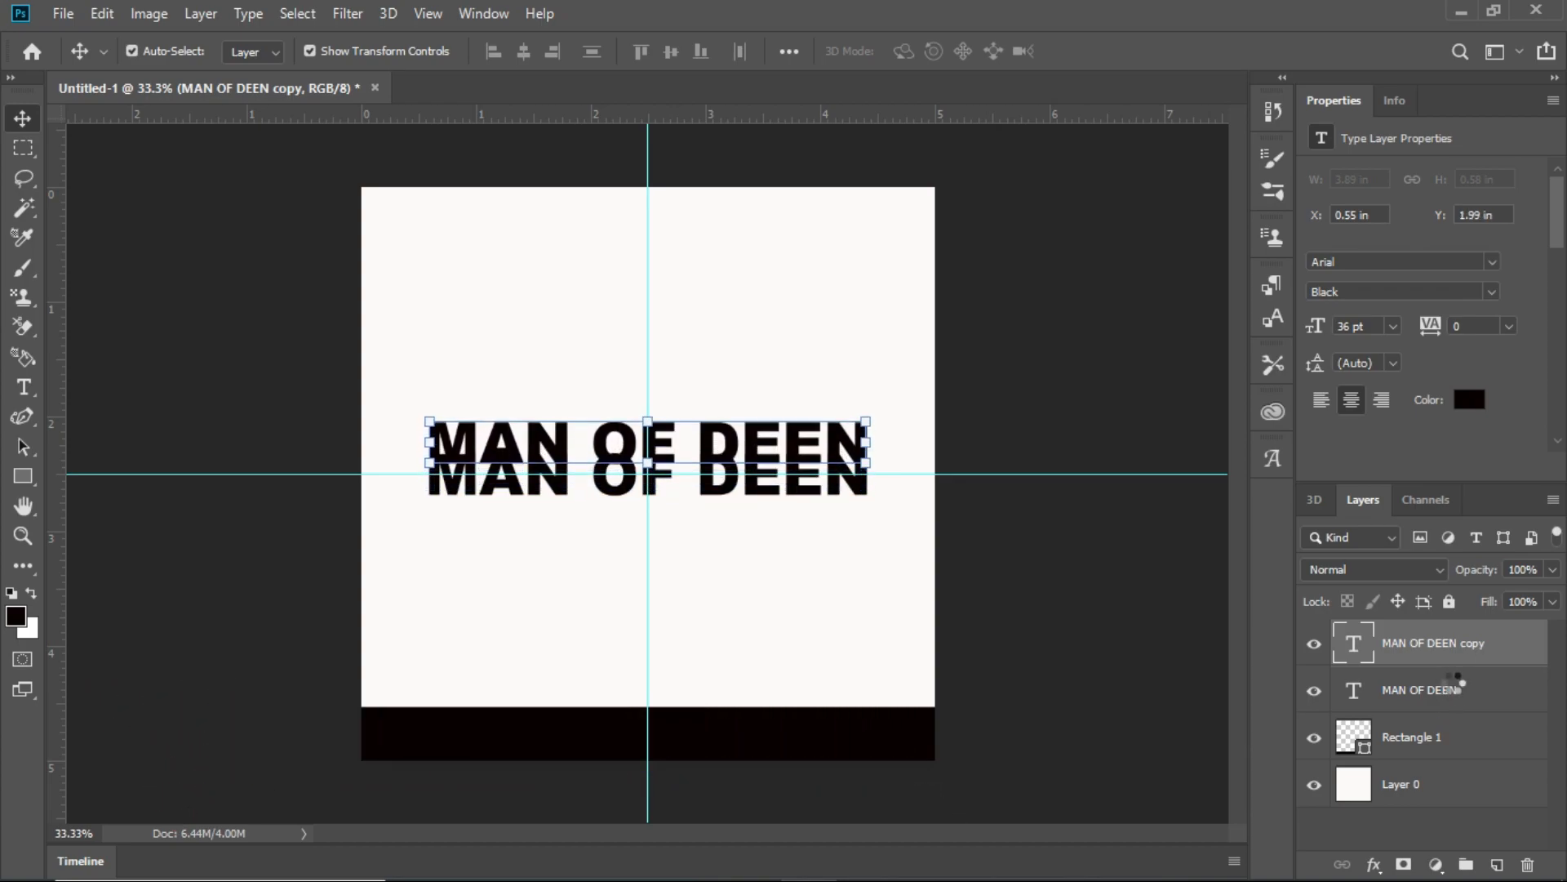
{"action": "key", "text": "Up"}
{"action": "key", "text": "Up"}
{"action": "key", "text": "Up"}
{"action": "key", "text": "Up"}
{"action": "key", "text": "Up"}
{"action": "key", "text": "Up"}
{"action": "key", "text": "Up"}
{"action": "key", "text": "Up"}
{"action": "key", "text": "Up"}
{"action": "key", "text": "Up"}
{"action": "key", "text": "Up"}
{"action": "key", "text": "Up"}
{"action": "key", "text": "Up"}
{"action": "key", "text": "Up"}
{"action": "key", "text": "Up"}
{"action": "key", "text": "Up"}
{"action": "key", "text": "Up"}
{"action": "key", "text": "Up"}
{"action": "key", "text": "Up"}
{"action": "key", "text": "Up"}
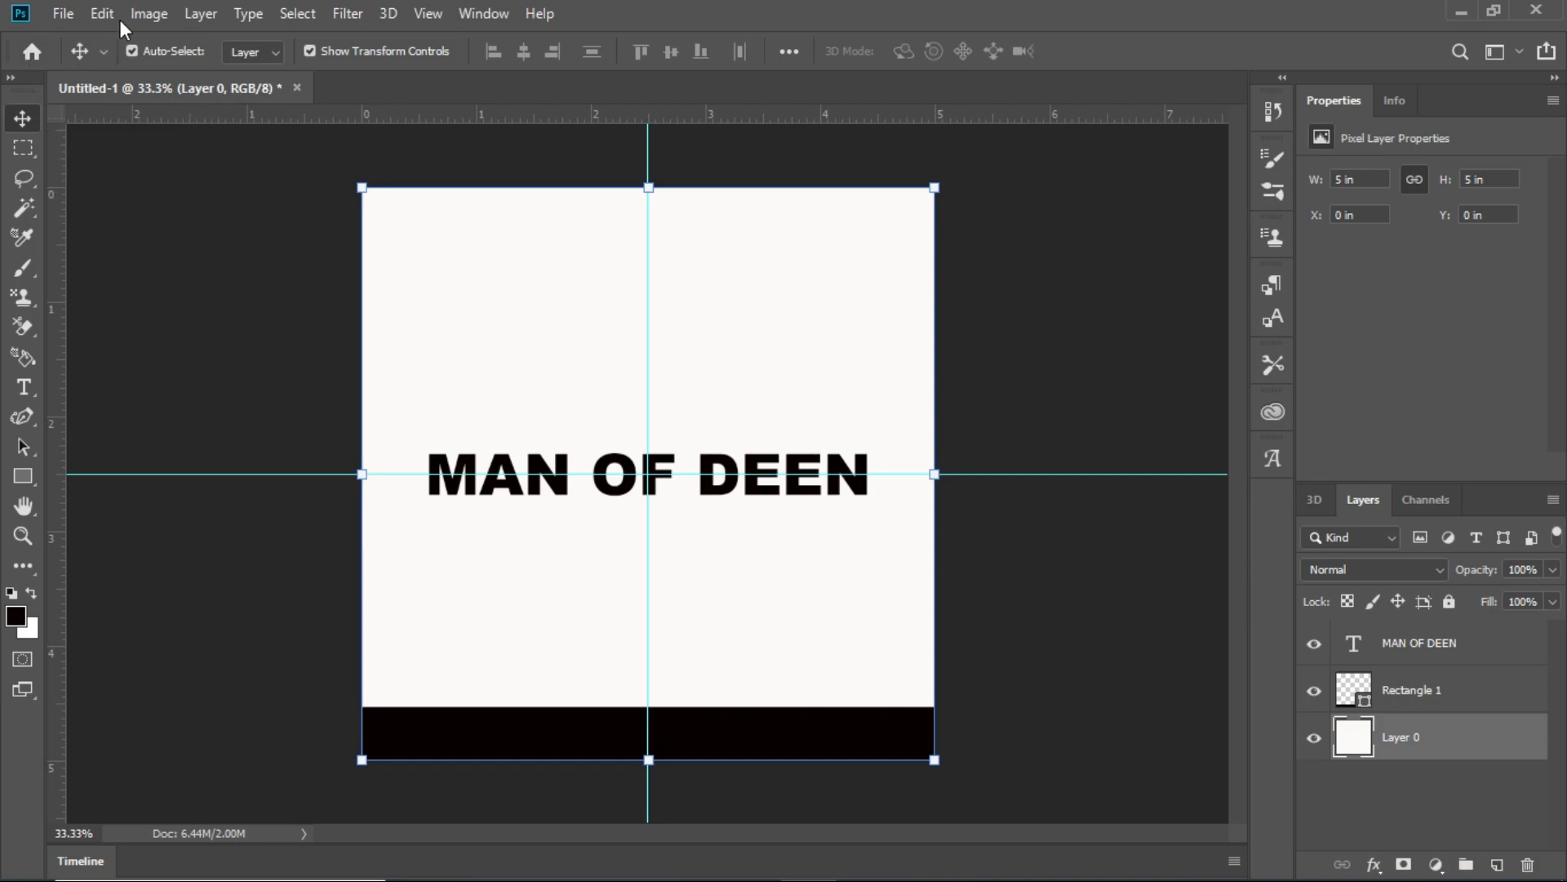
{"action": "left_click", "coordinate": [65, 13]}
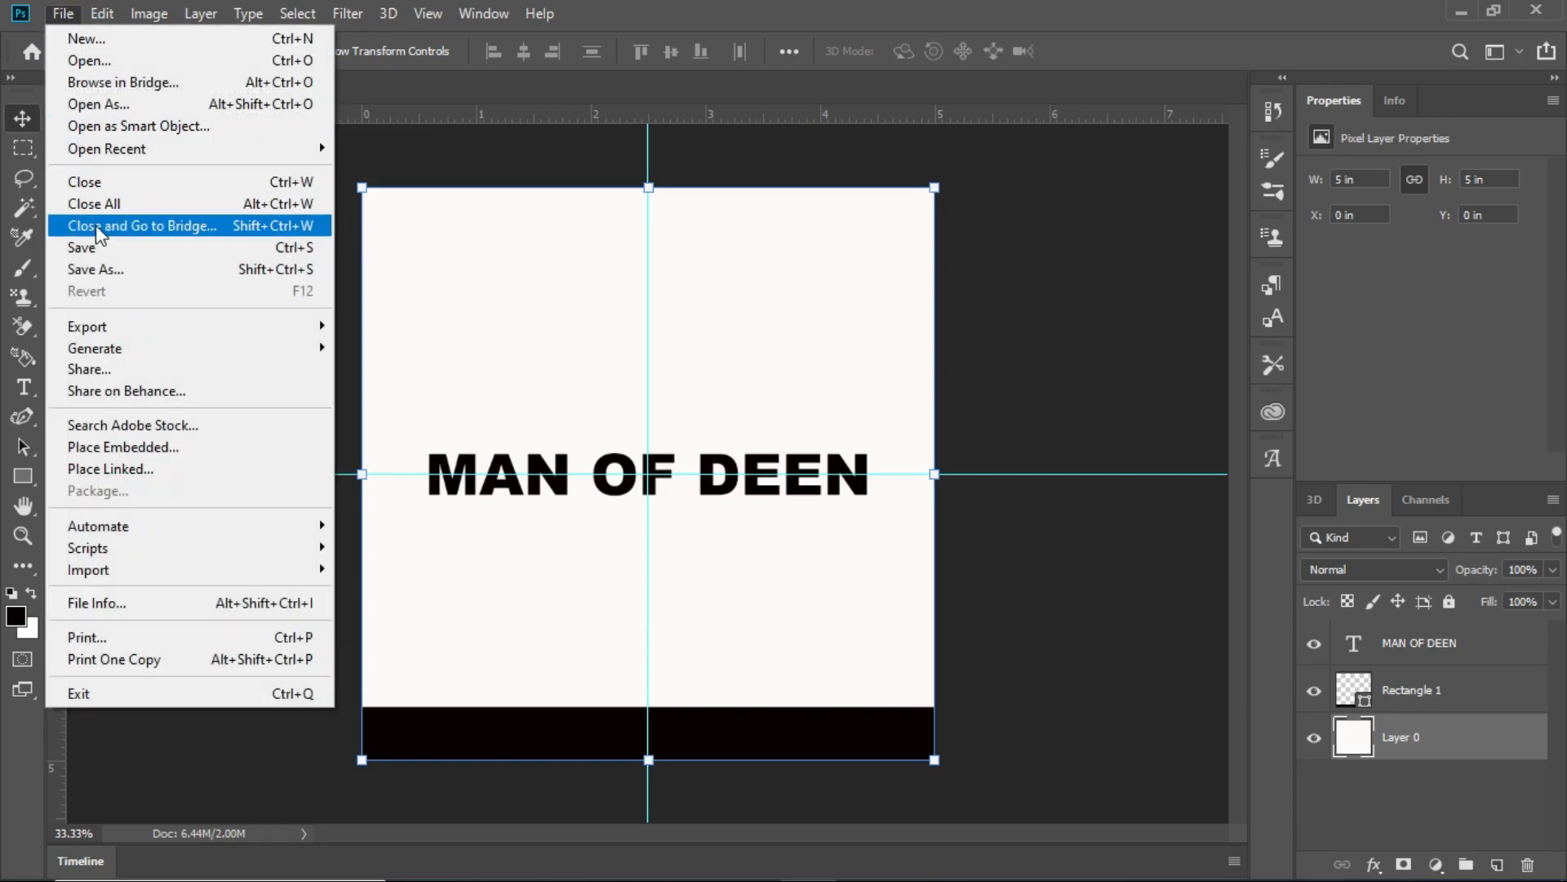
{"action": "left_click", "coordinate": [174, 275]}
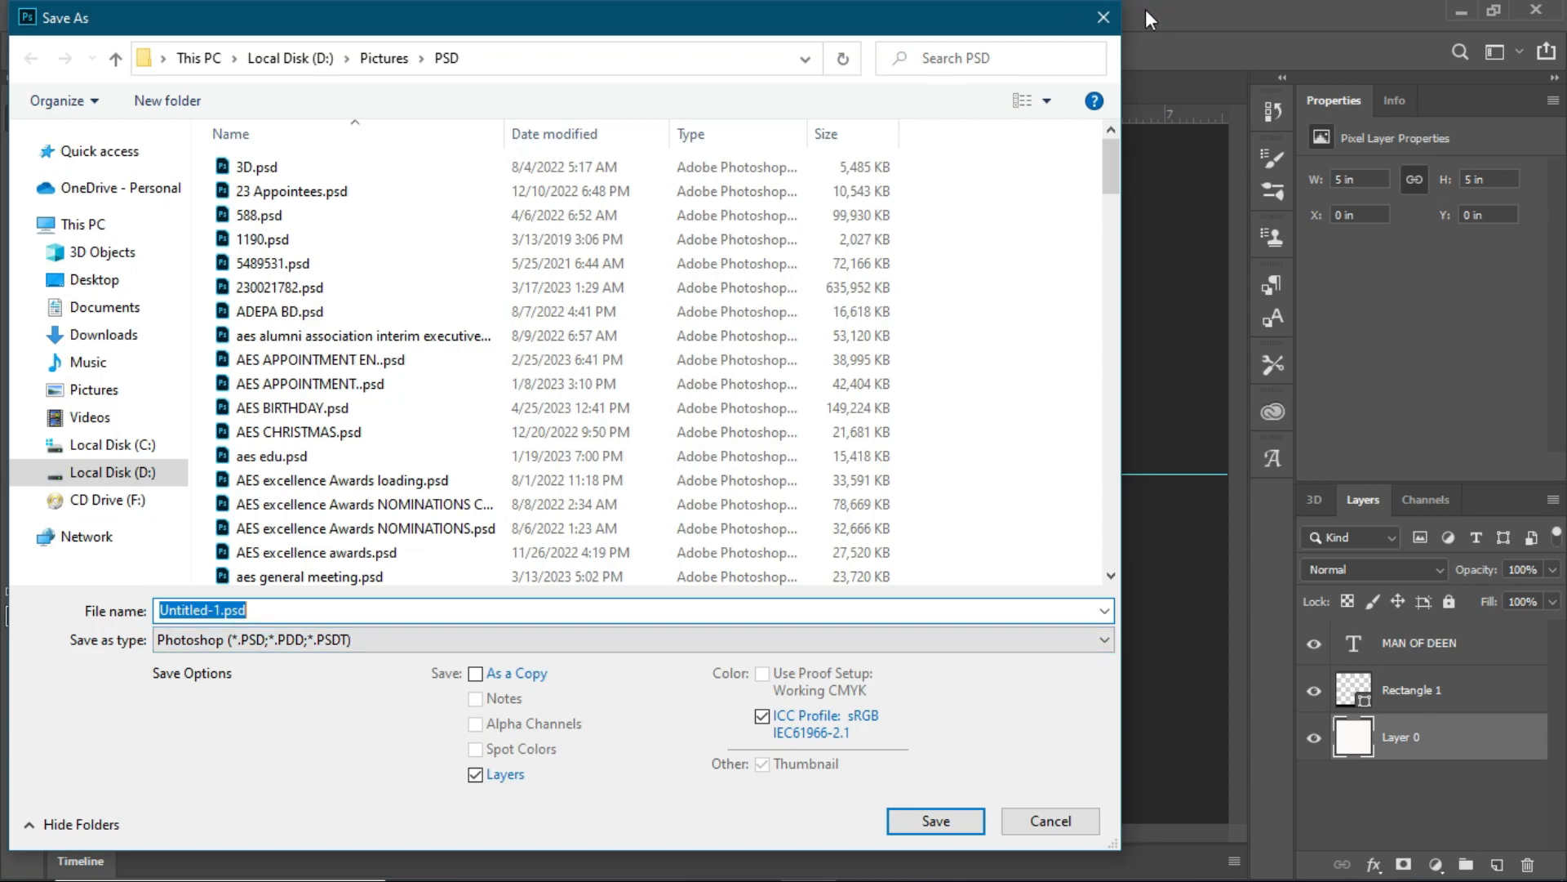
{"action": "left_click", "coordinate": [1102, 20]}
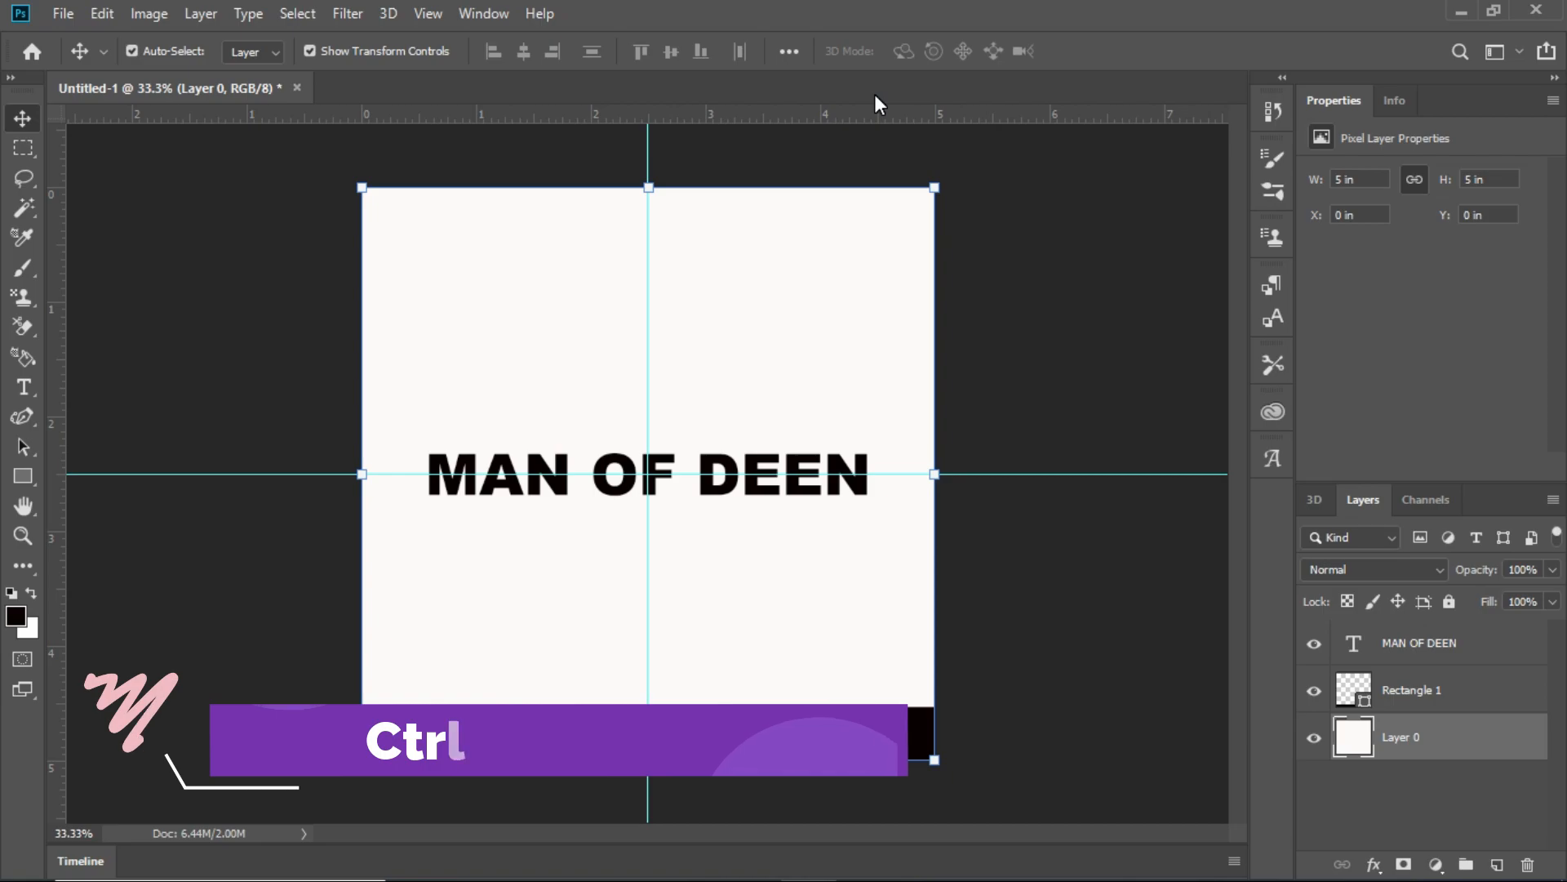
- Start saving the document under a new file name, "man", with JPEG as the file type
{"action": "key", "text": "ctrl+shift+s"}
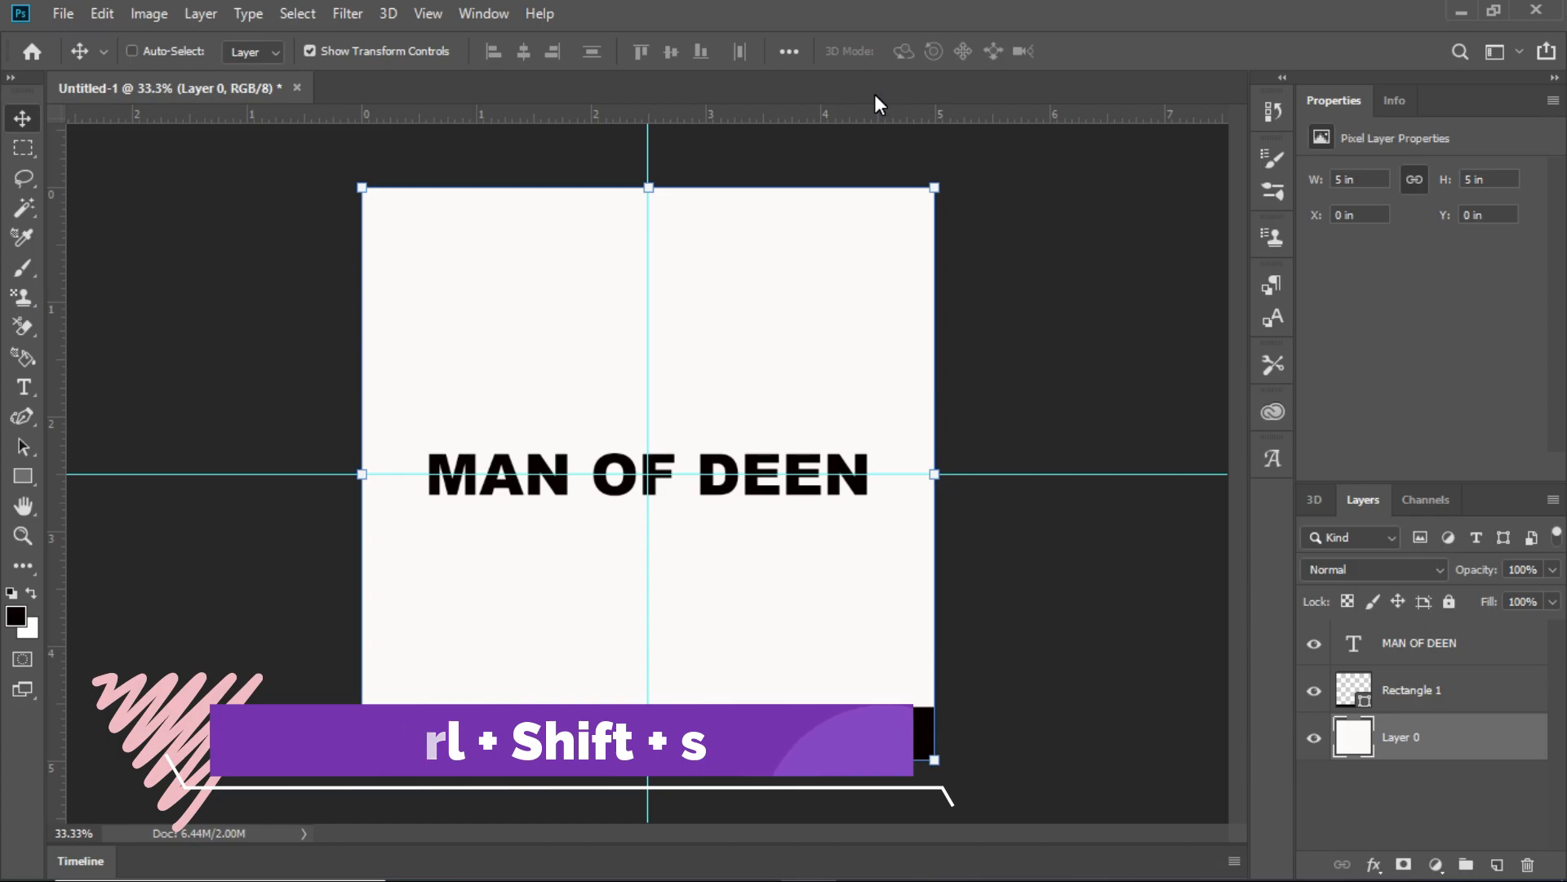
{"action": "key", "text": "ctrl+shift+s"}
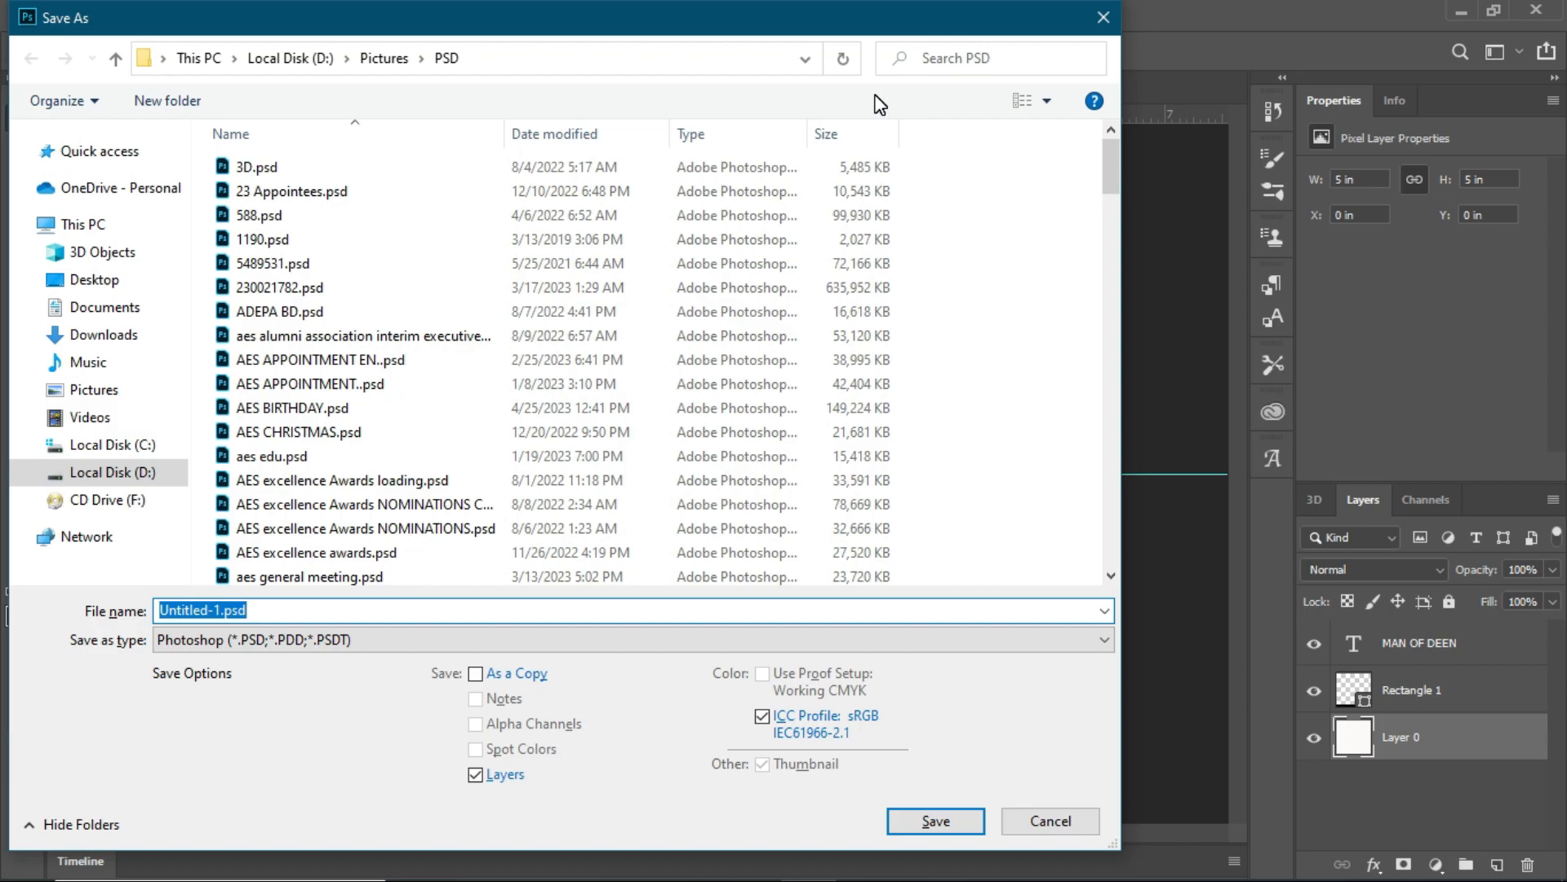
{"action": "type", "text": "MAN"}
{"action": "key", "text": "BackSpace"}
{"action": "key", "text": "BackSpace"}
{"action": "key", "text": "BackSpace"}
{"action": "type", "text": "man"}
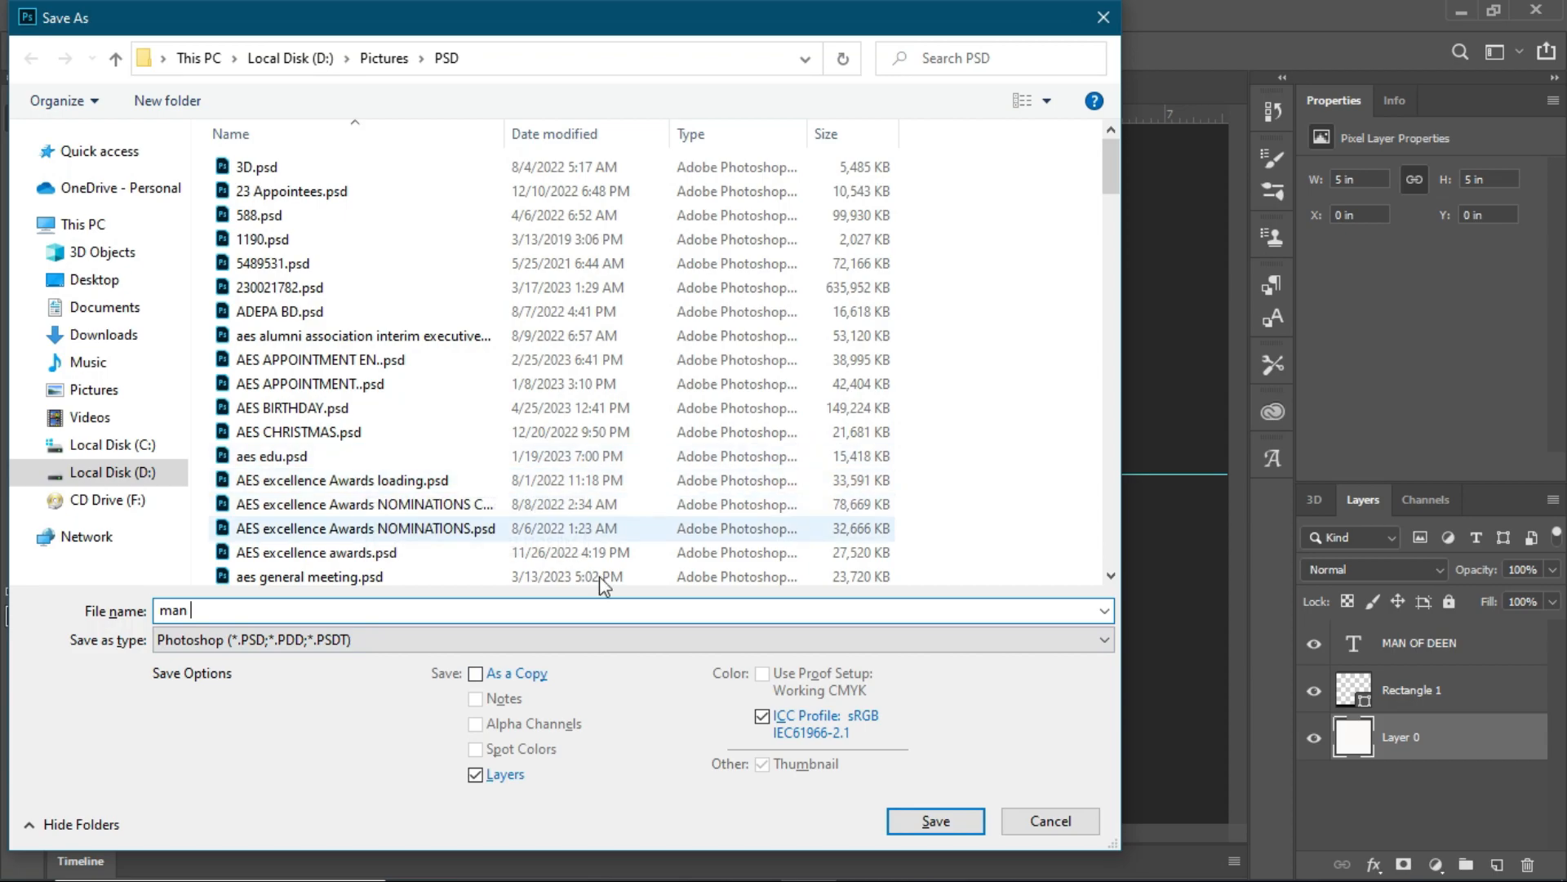
{"action": "left_click", "coordinate": [707, 645]}
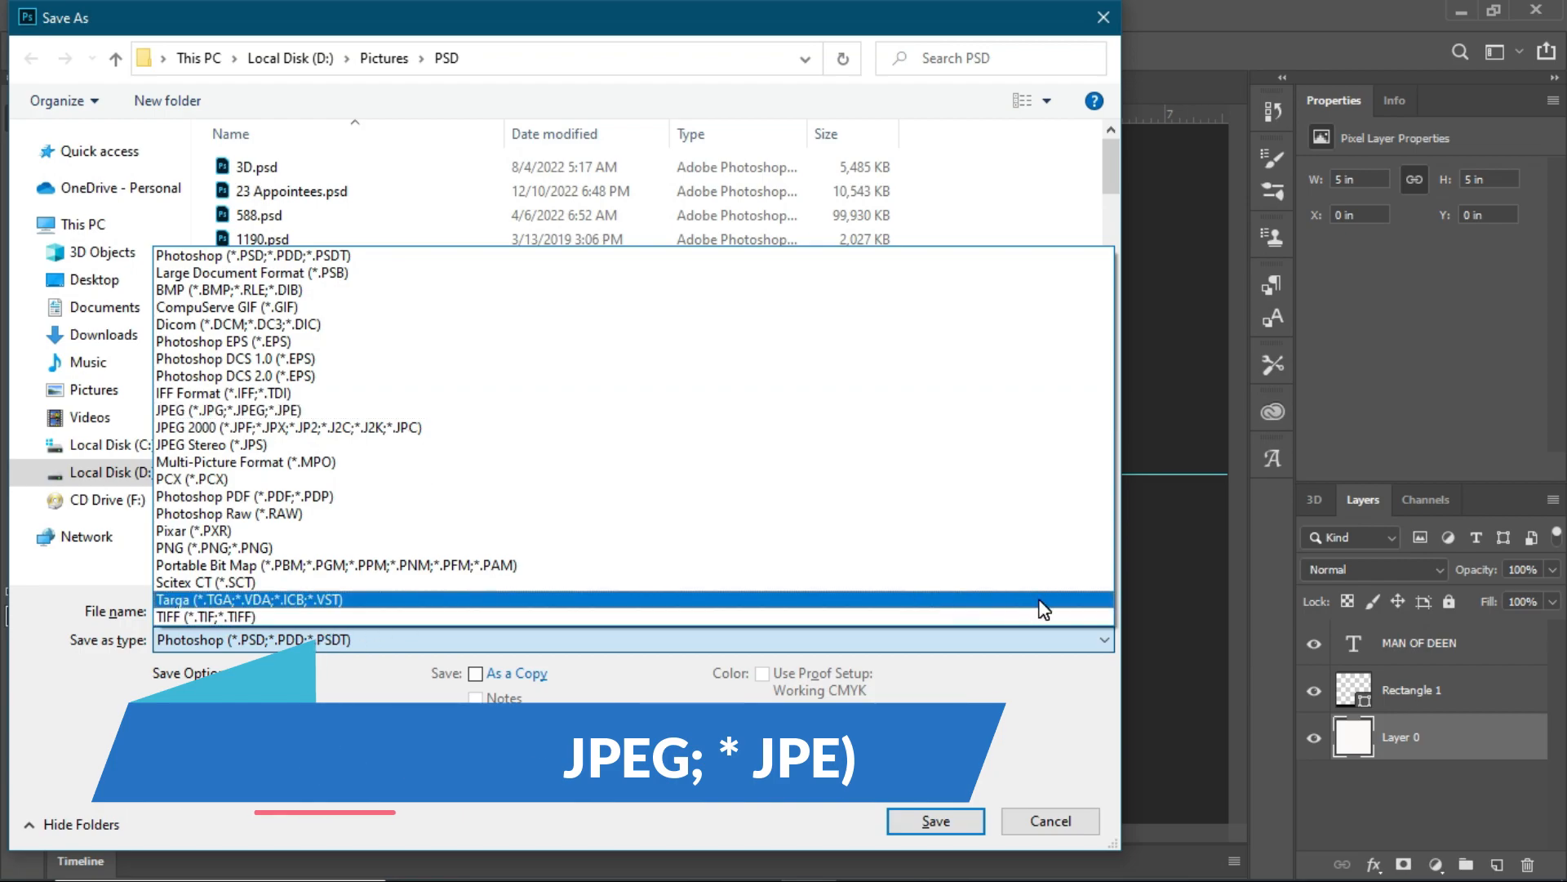
{"action": "left_click", "coordinate": [336, 404]}
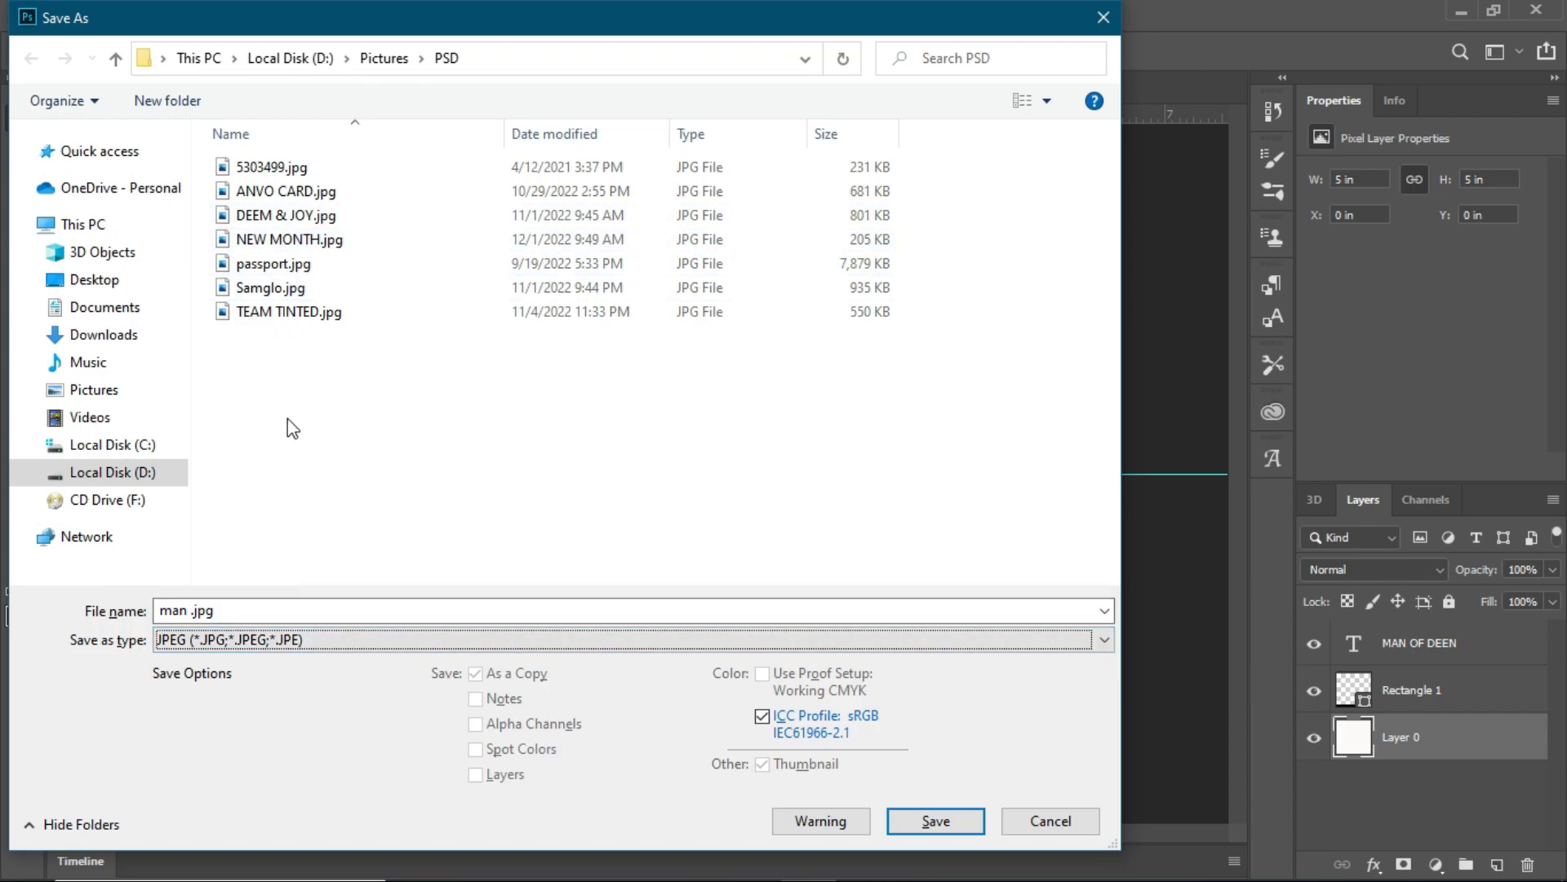
- Save the JPEG file man into the Pictures > jpg folder on Local Disk (D:)
{"action": "left_click", "coordinate": [159, 478]}
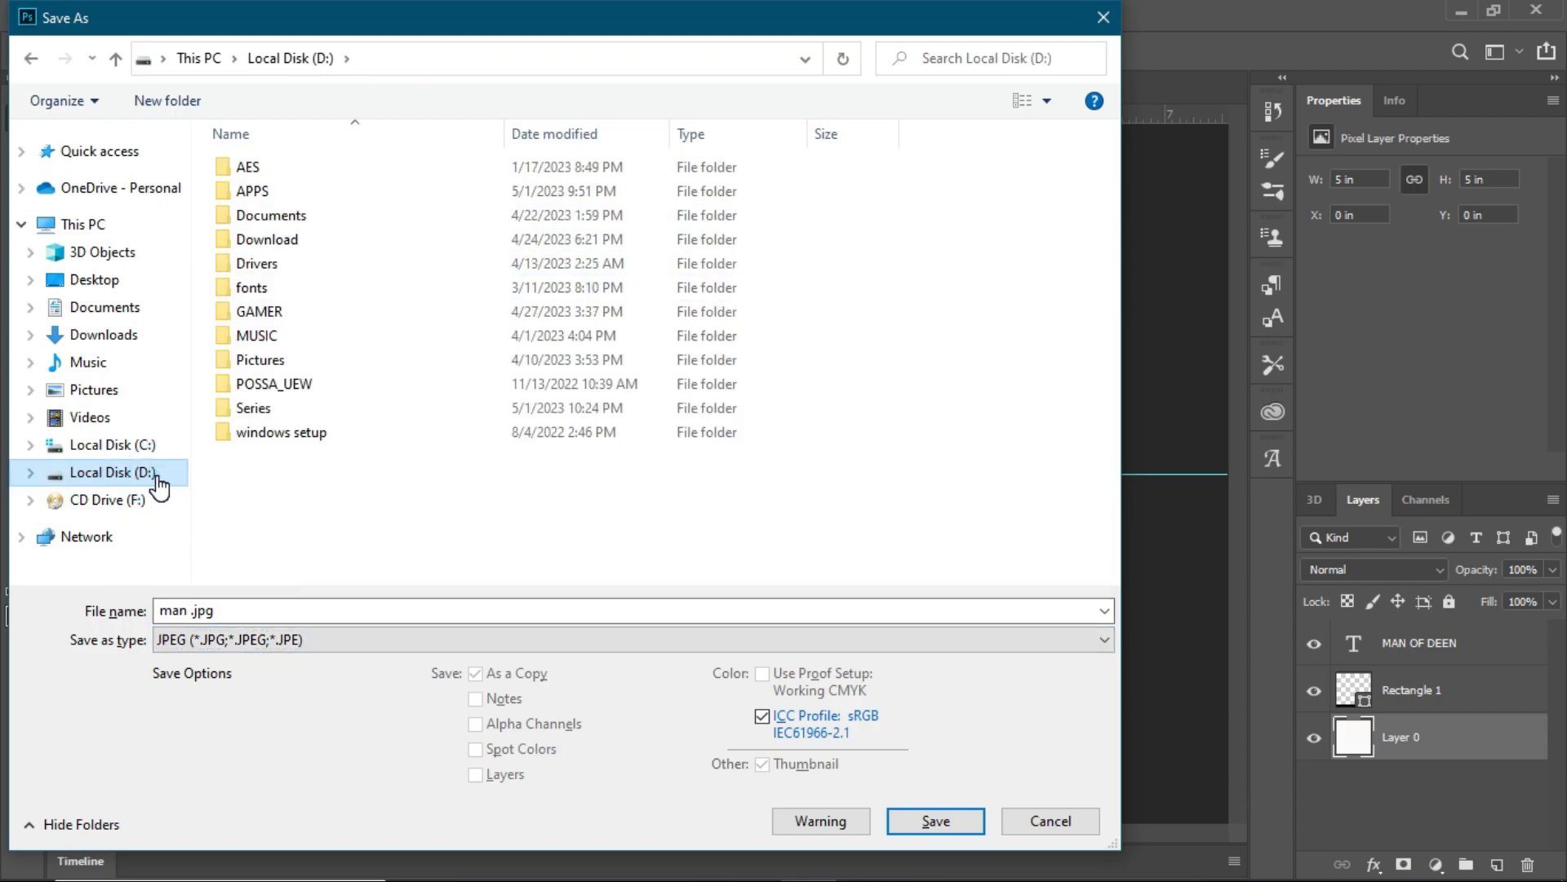
{"action": "left_click", "coordinate": [311, 357]}
{"action": "double_click", "coordinate": [311, 360]}
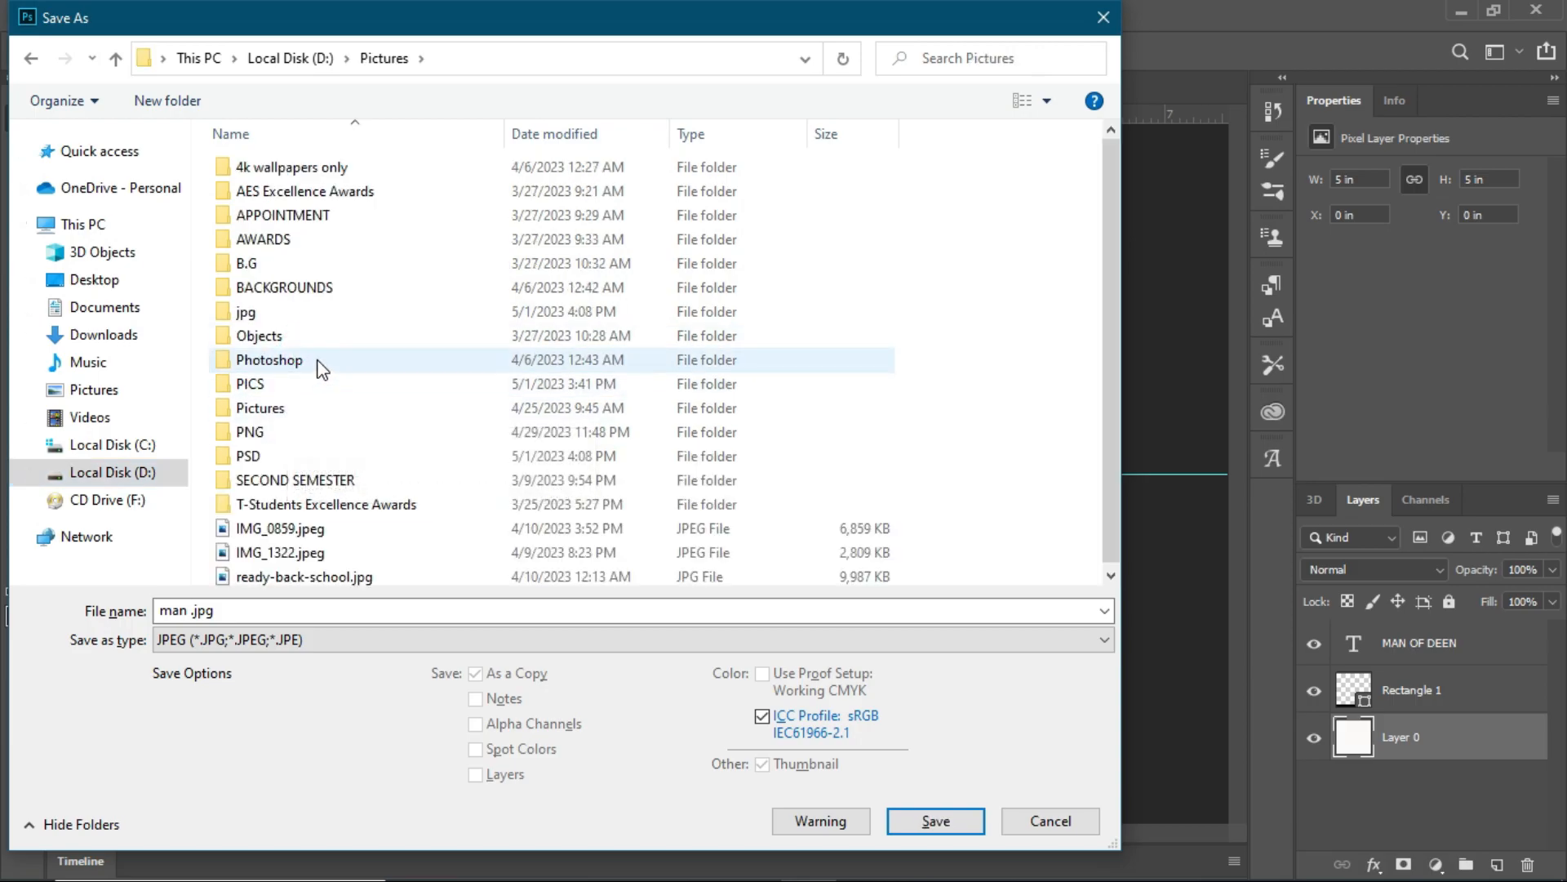
{"action": "left_click", "coordinate": [341, 314]}
{"action": "double_click", "coordinate": [341, 315]}
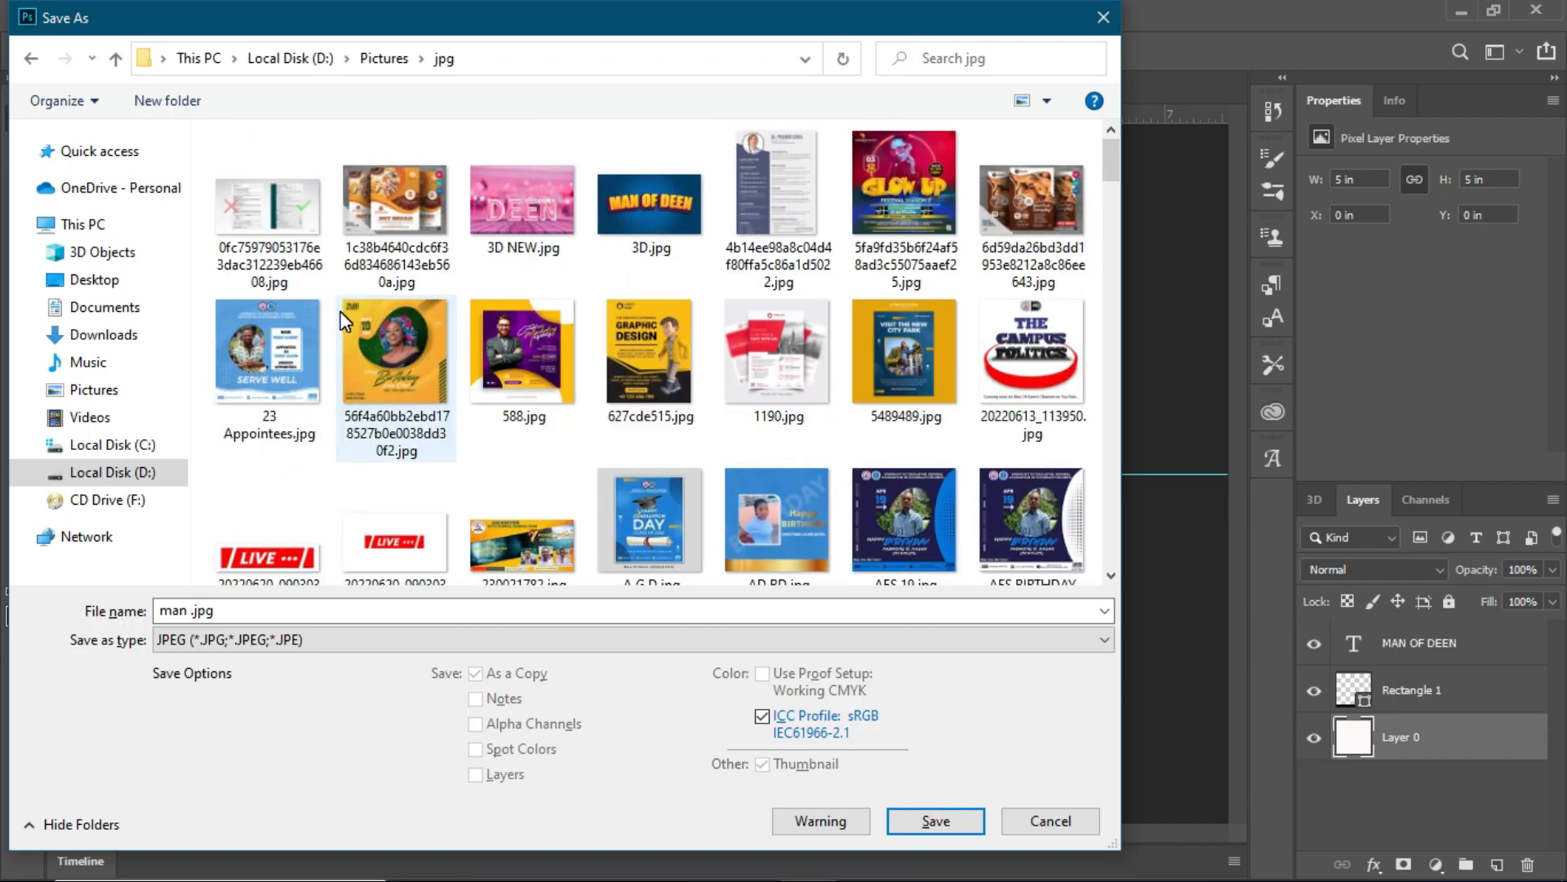
{"action": "left_click", "coordinate": [936, 822]}
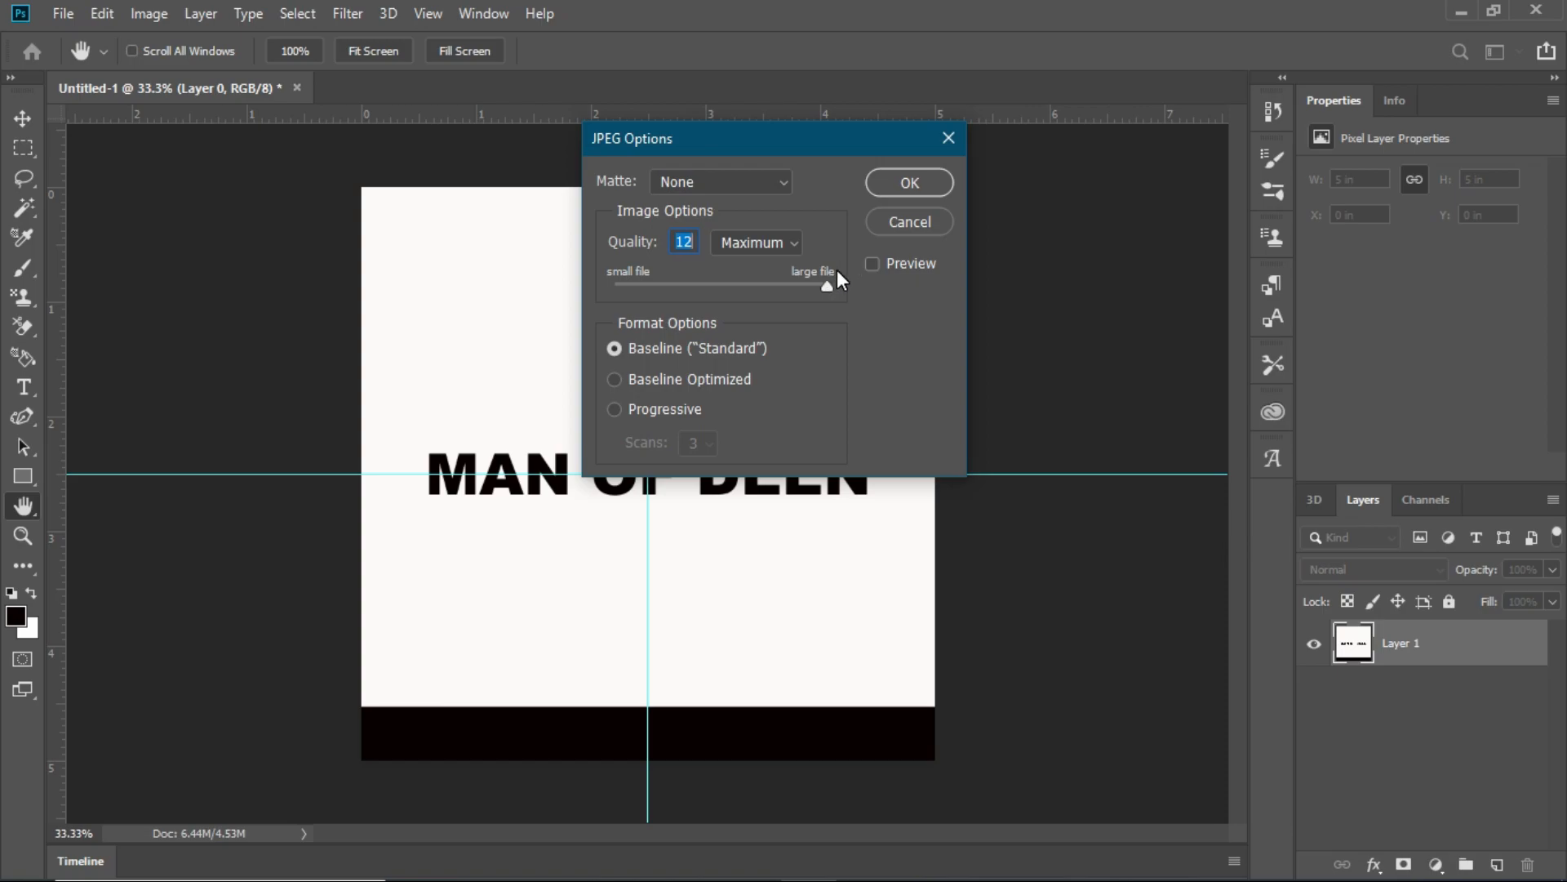
- Lower the JPEG quality towards a small file, raise it back towards a large file, and accept the options with Baseline ("Standard") format
{"action": "left_click_drag", "start_coordinate": [829, 281], "coordinate": [666, 281]}
{"action": "left_click_drag", "start_coordinate": [654, 287], "coordinate": [806, 281]}
{"action": "left_click", "coordinate": [907, 188]}
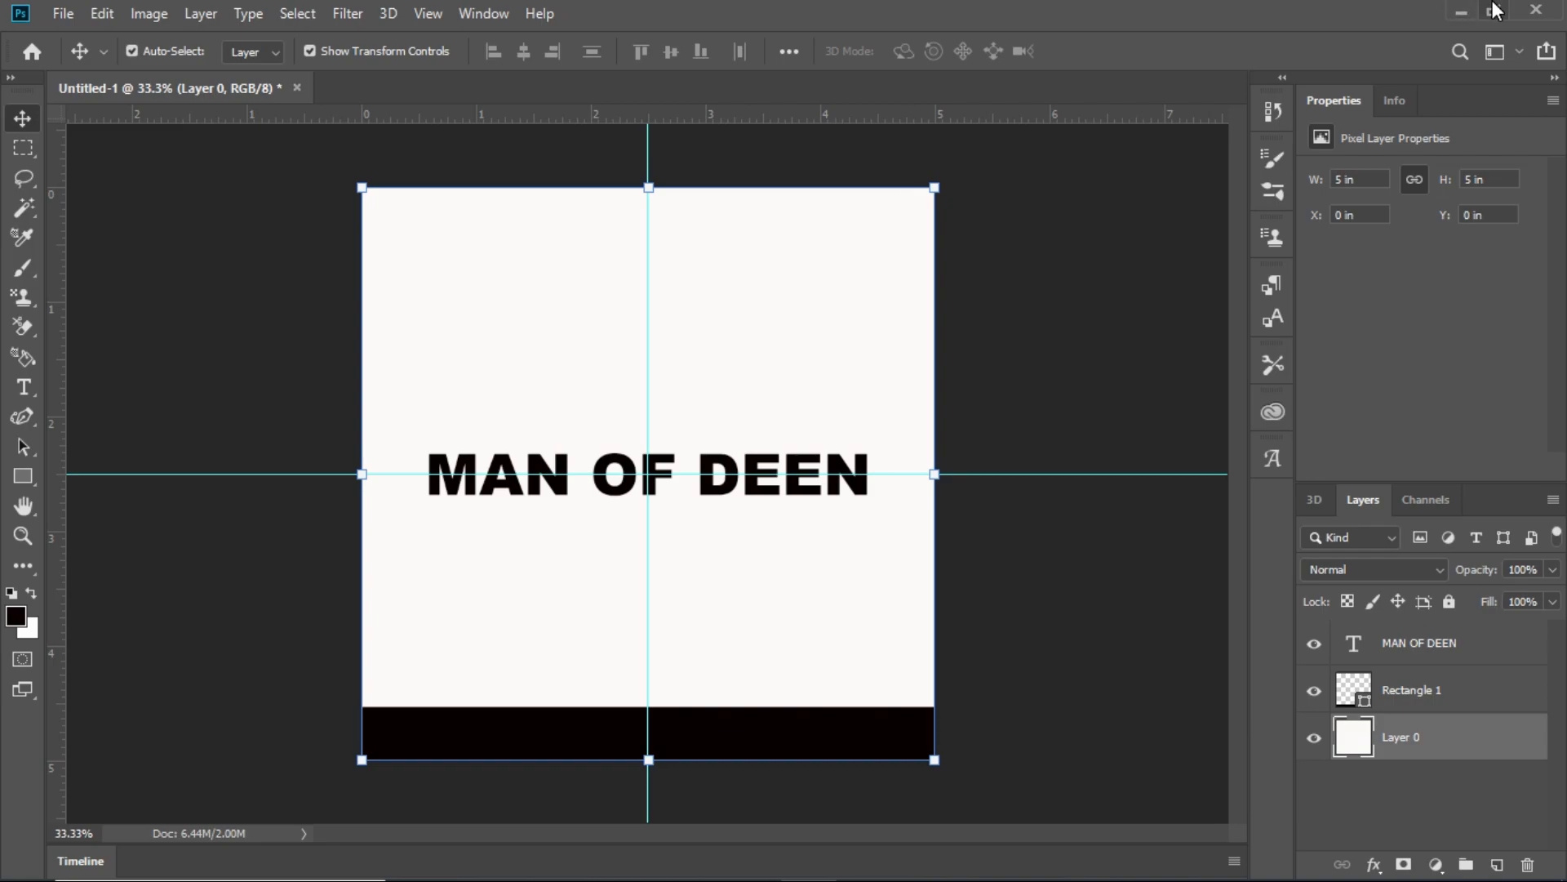
- Minimize Photoshop, switch to File Explorer and open the file location of the recent file man .jpg from Quick access
{"action": "left_click", "coordinate": [1458, 10]}
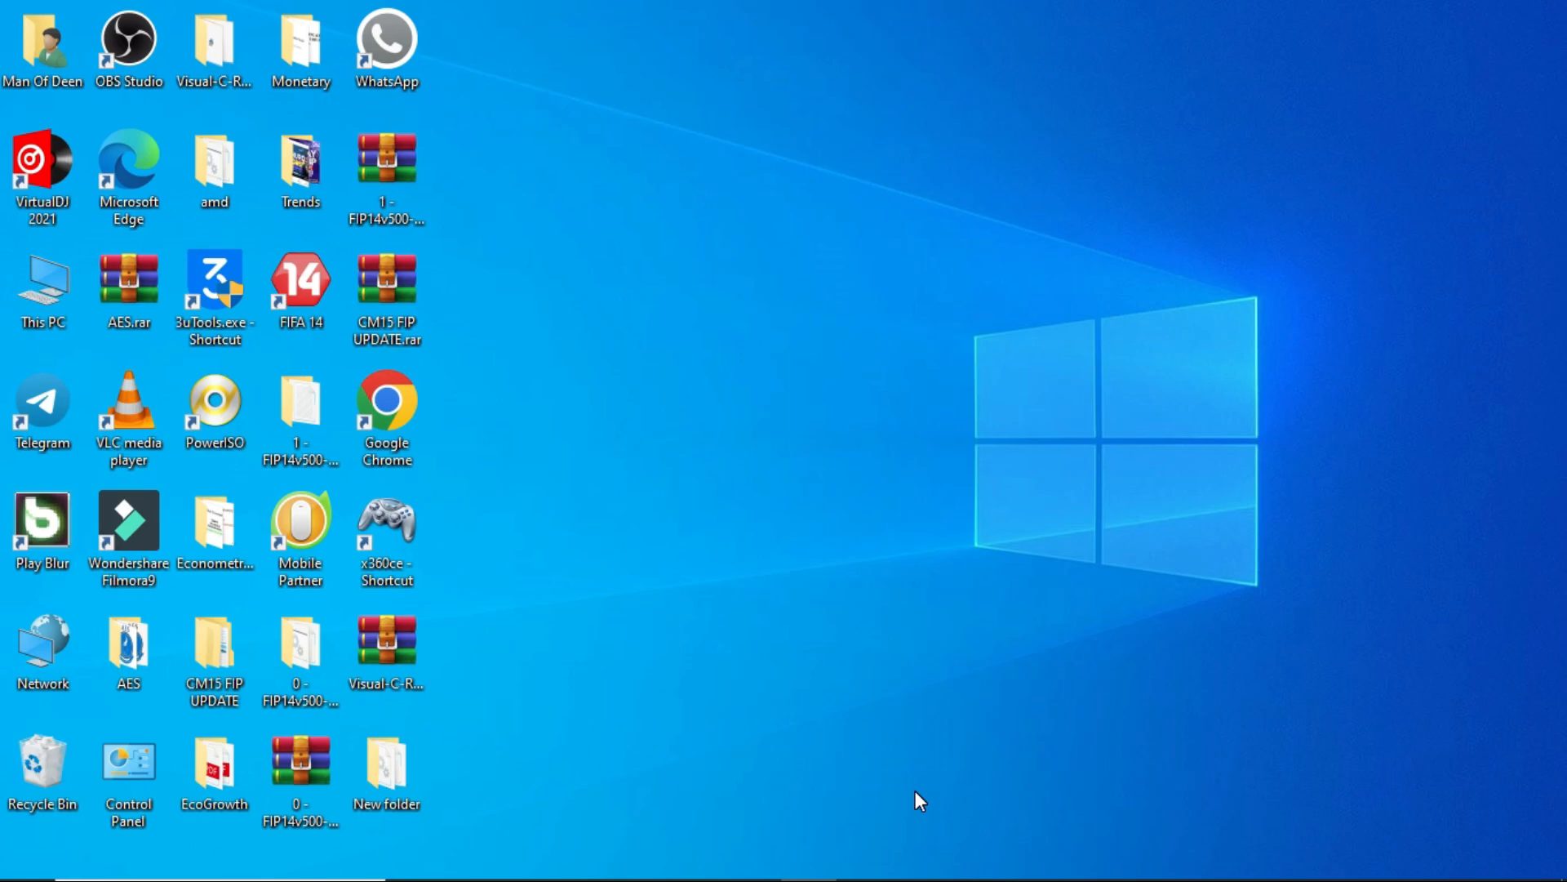
{"action": "mouse_move", "coordinate": [608, 878]}
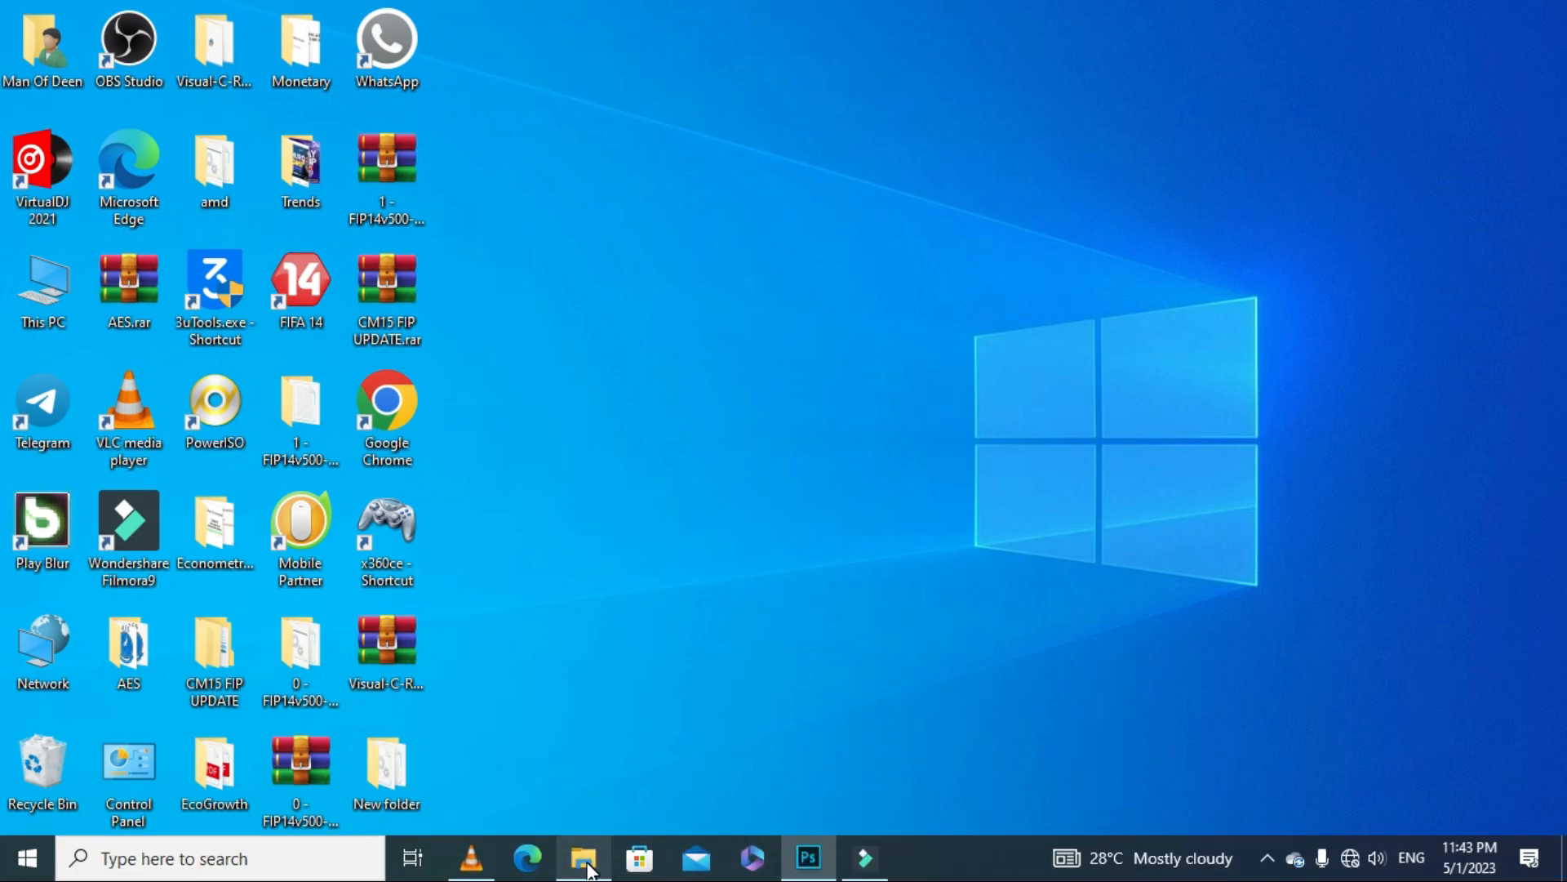
{"action": "left_click", "coordinate": [584, 857]}
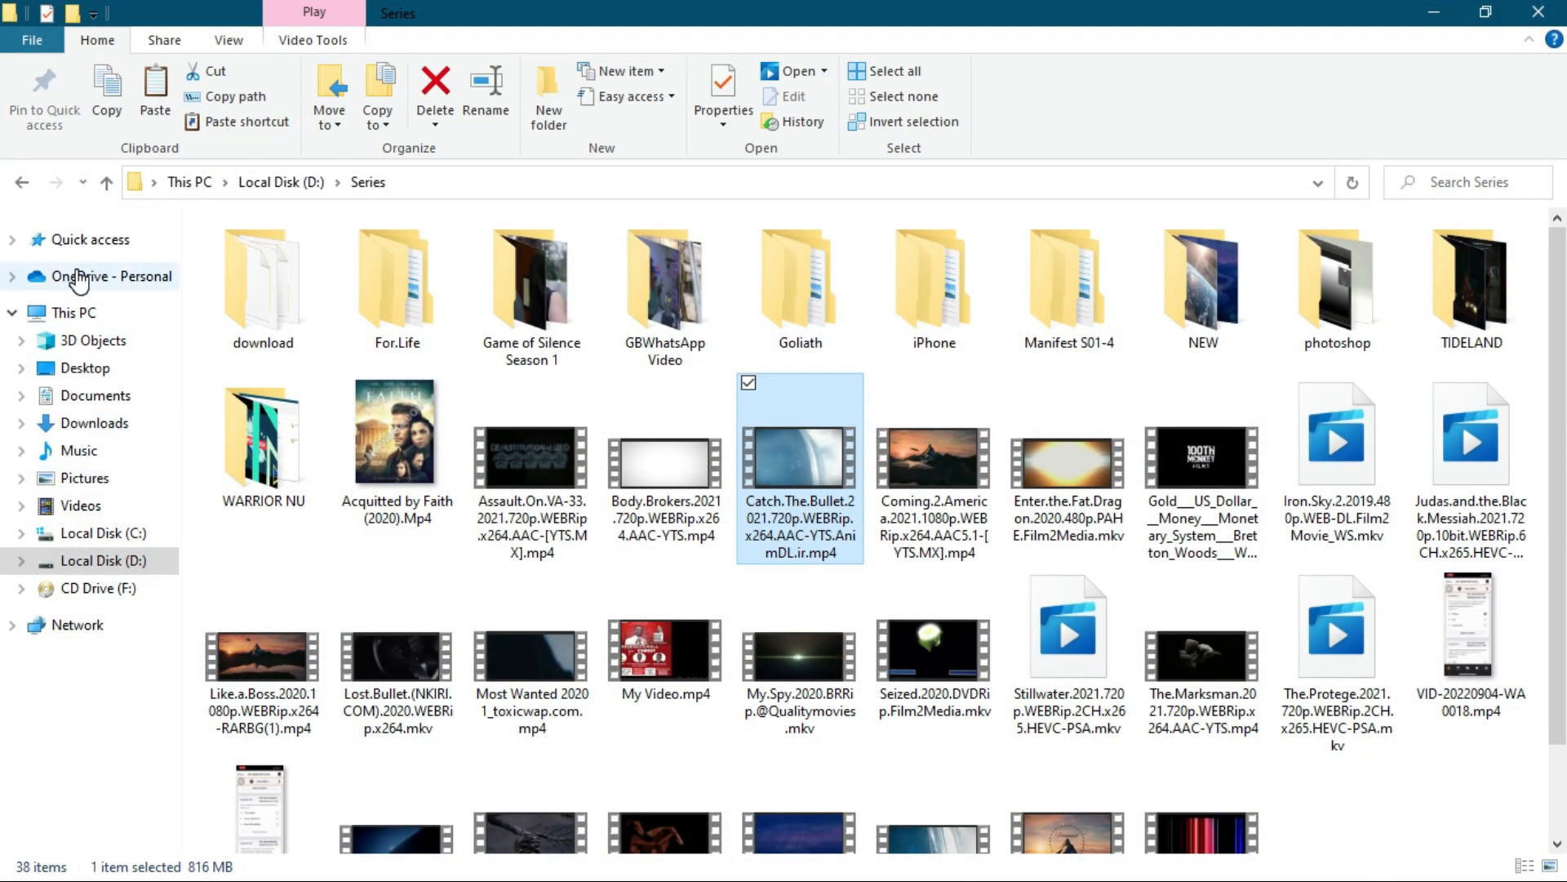
{"action": "left_click", "coordinate": [80, 245]}
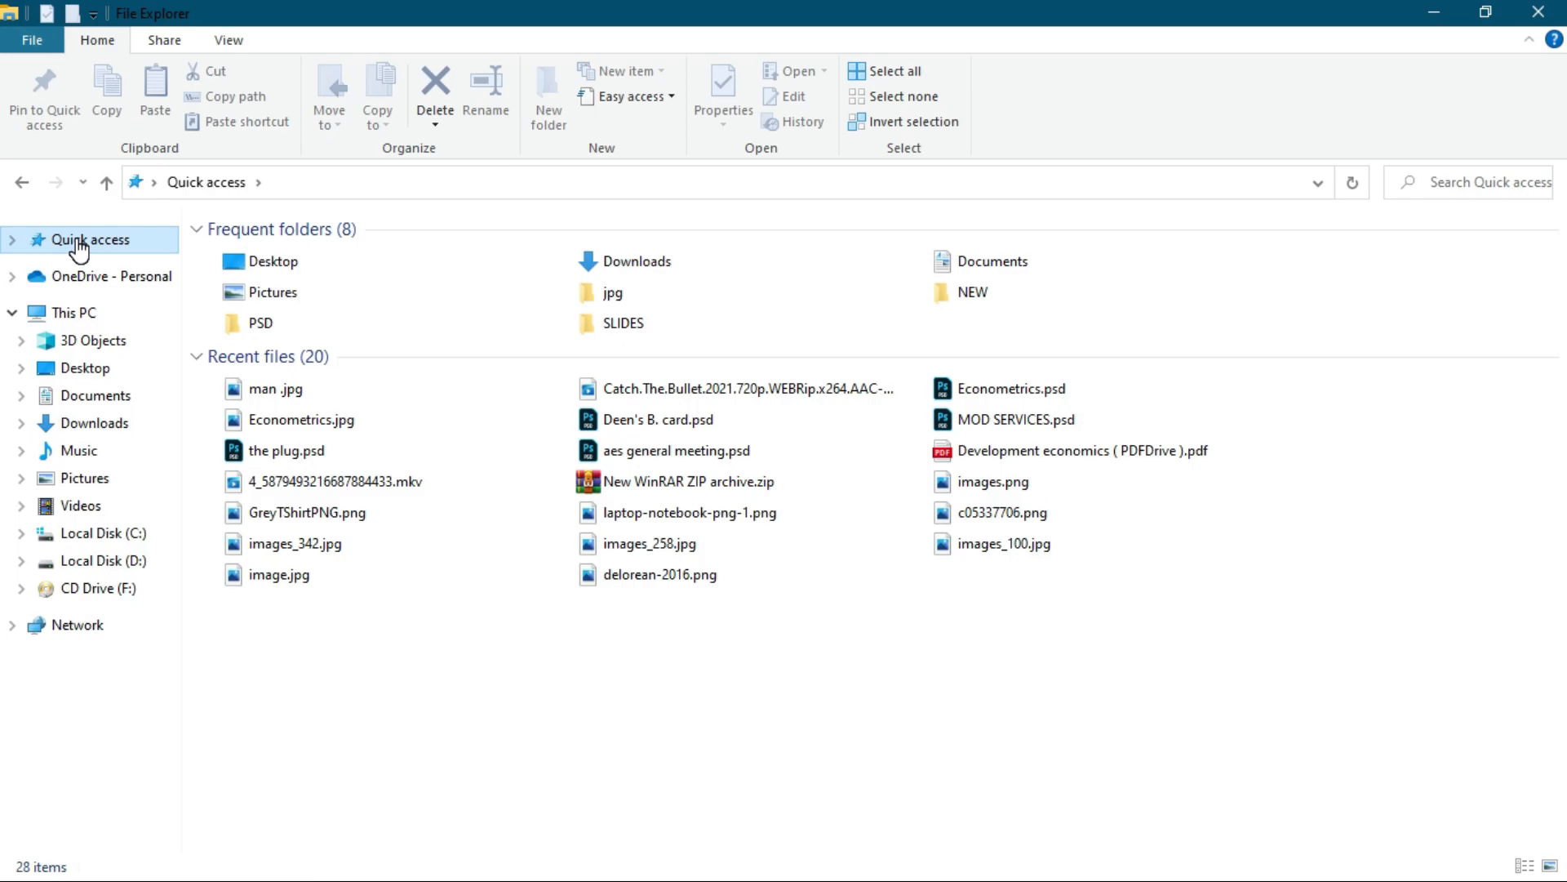
{"action": "right_click", "coordinate": [295, 400]}
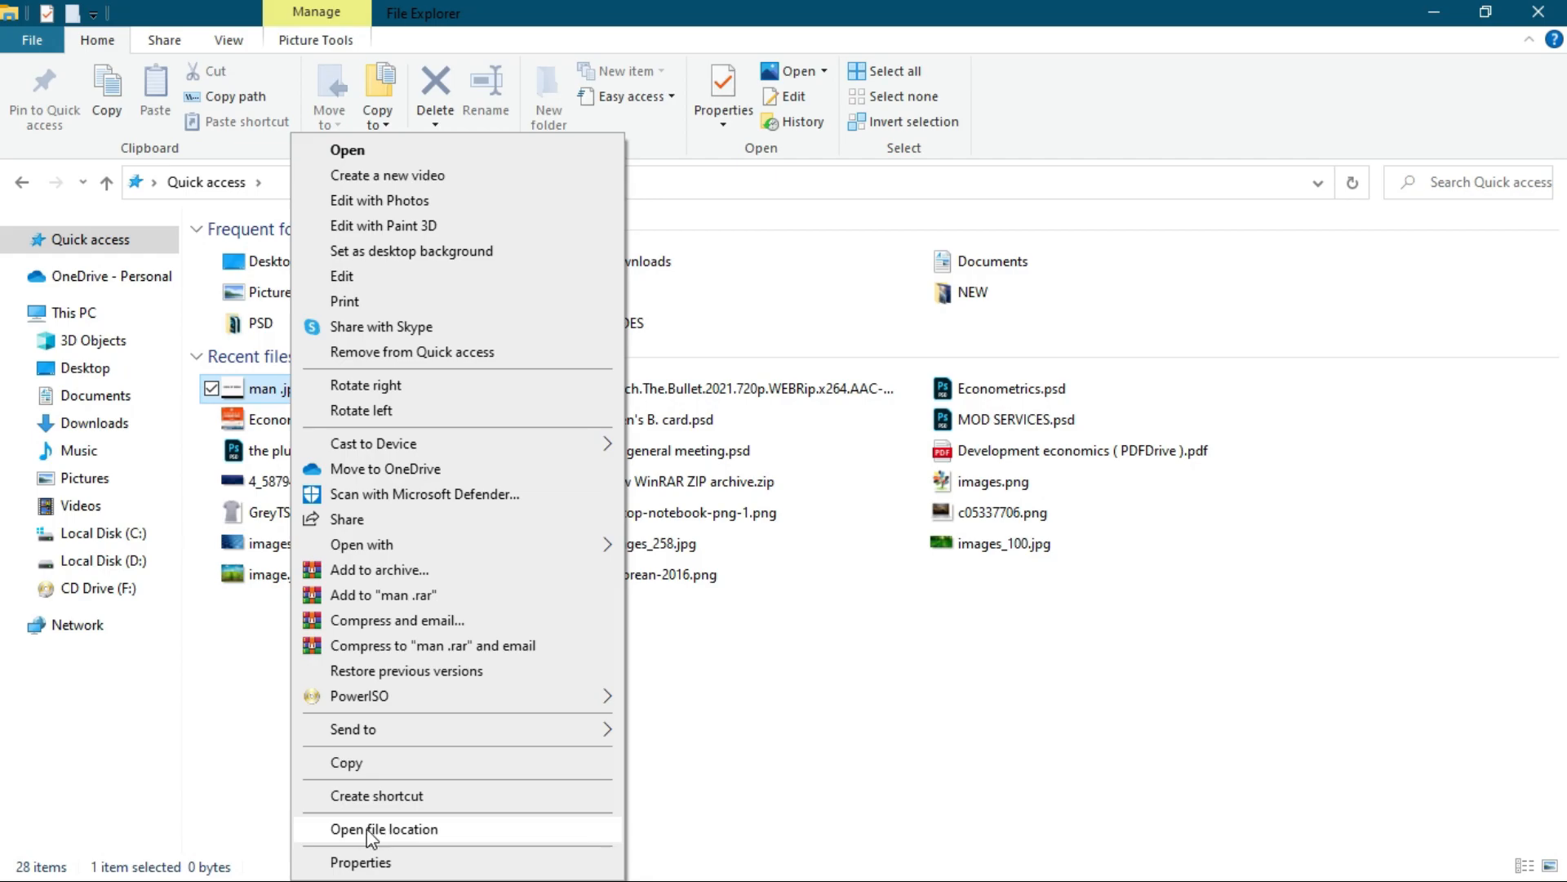
{"action": "left_click", "coordinate": [400, 829]}
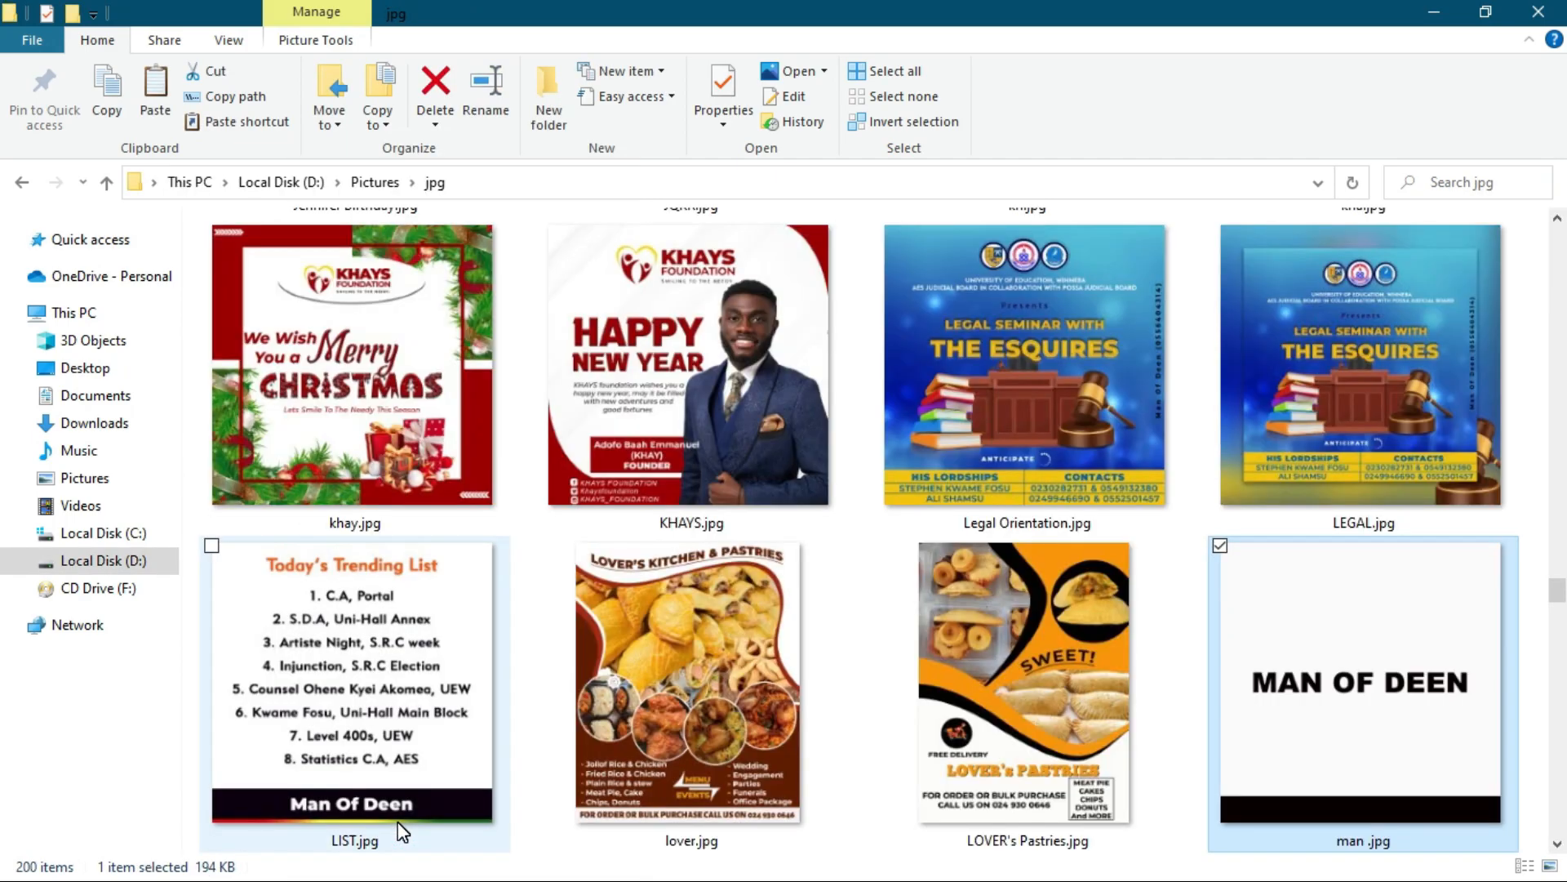
- View the exported man .jpg in the image viewer, close it and bring up the file's context options
{"action": "left_click", "coordinate": [1300, 707]}
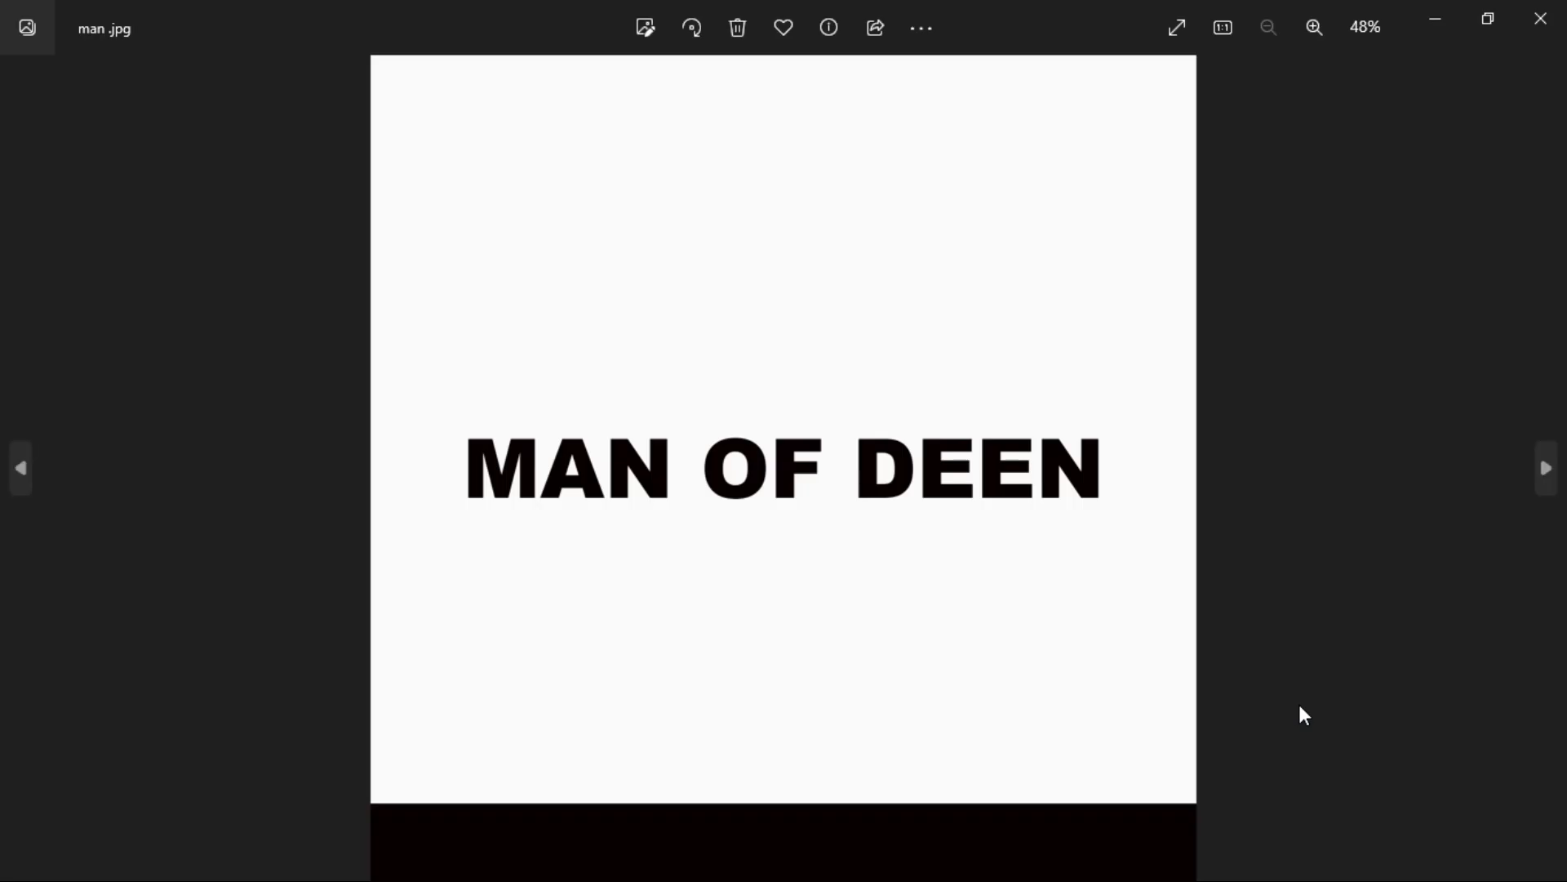
{"action": "left_click", "coordinate": [1540, 18]}
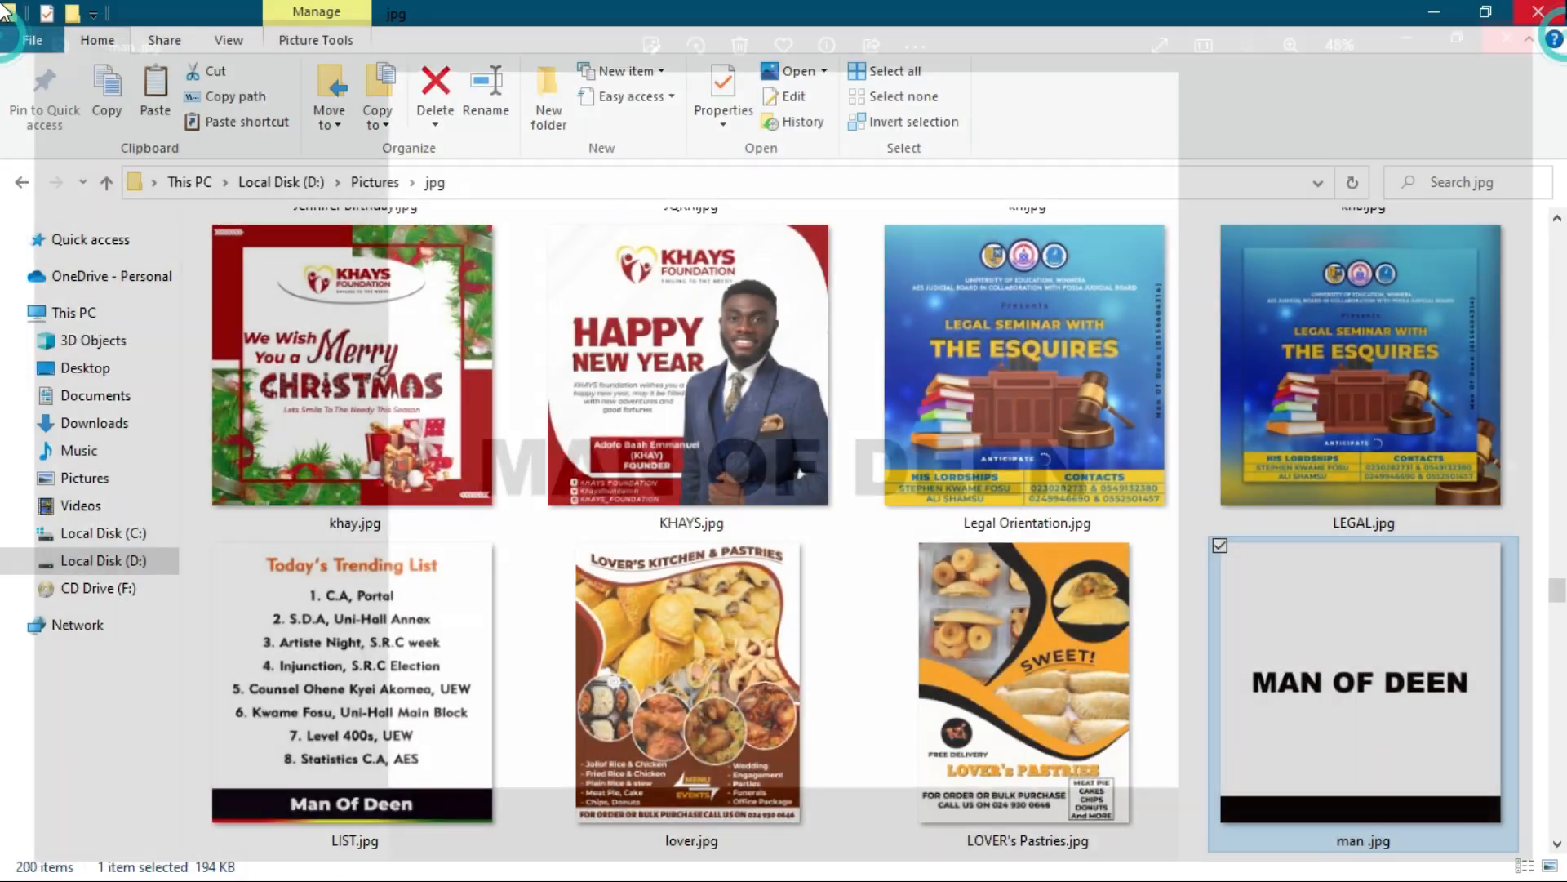
{"action": "right_click", "coordinate": [1408, 584]}
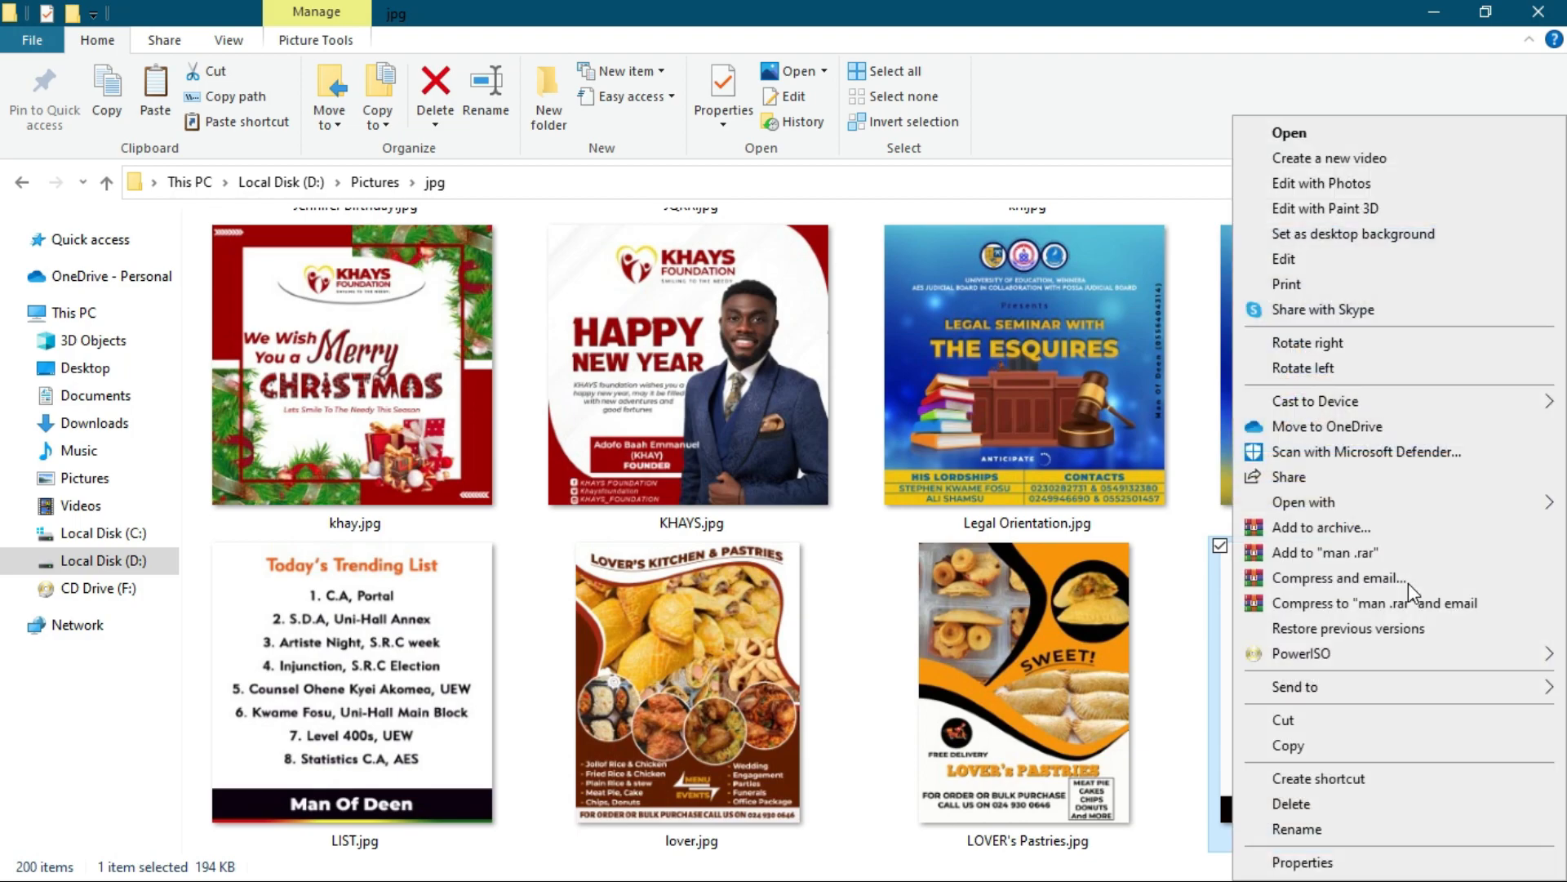